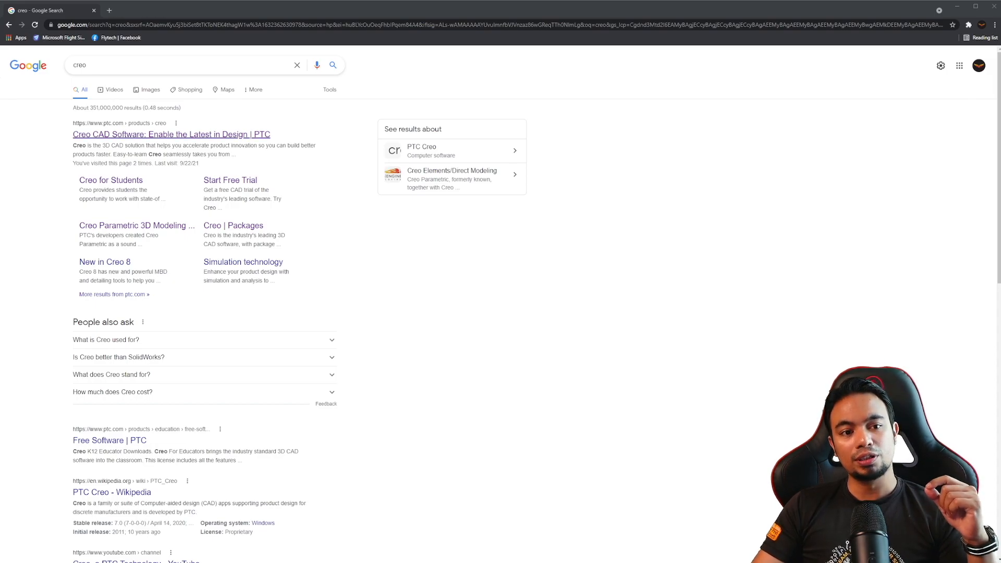
Open PTC's Creo product page from the search results and go to the site's PTC Education section
{"action": "left_click", "coordinate": [119, 136]}
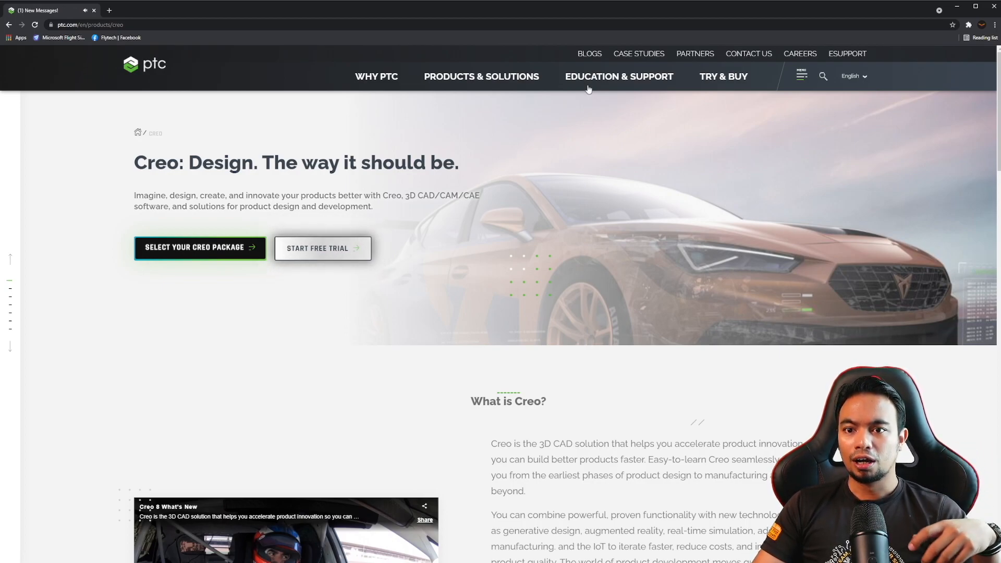
{"action": "mouse_move", "coordinate": [598, 83]}
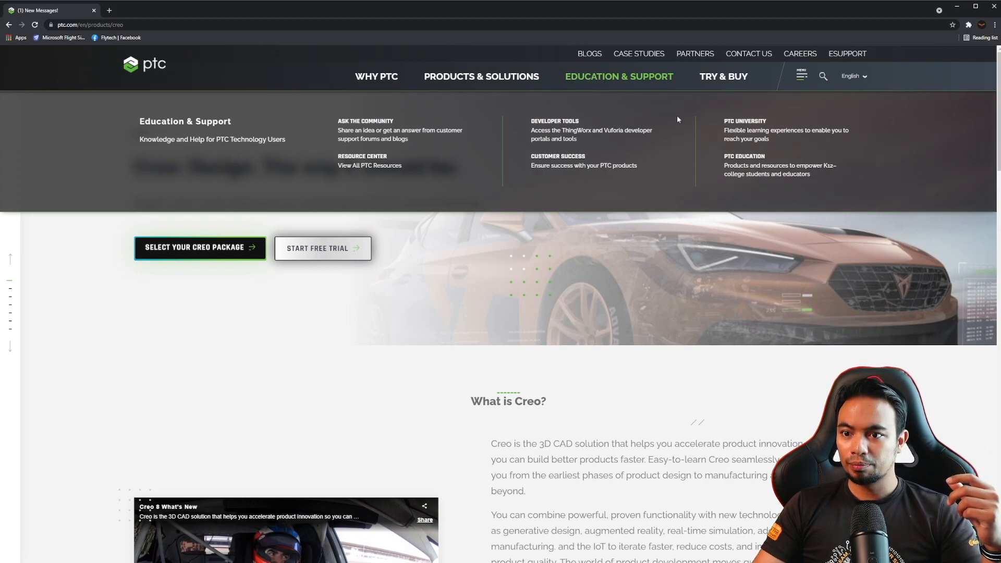
{"action": "left_click", "coordinate": [736, 159]}
Look through the PTC Education page and open its Student section
{"action": "scroll", "coordinate": [542, 256], "scroll_direction": "down", "scroll_amount": 9}
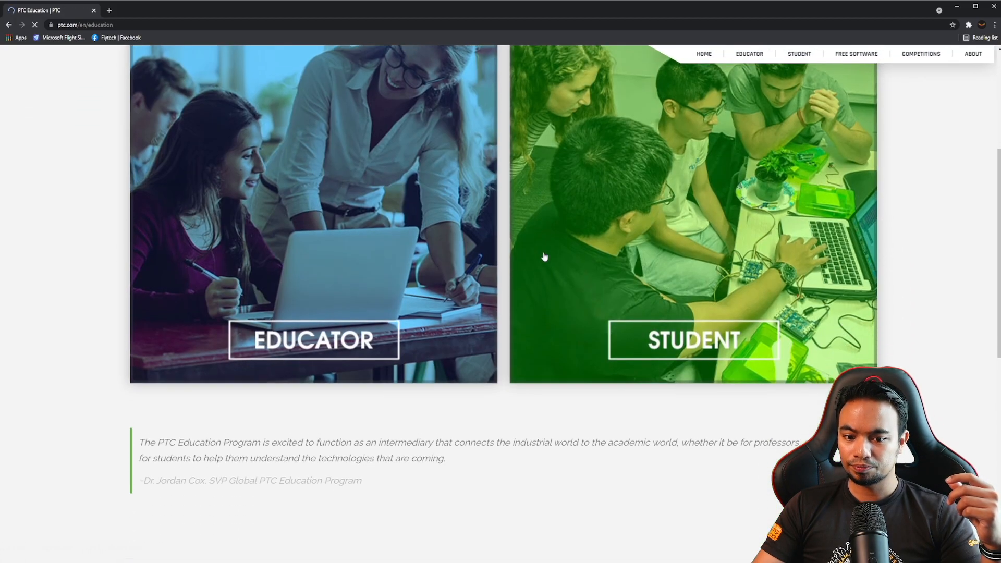
{"action": "scroll", "coordinate": [546, 256], "scroll_direction": "up", "scroll_amount": 10}
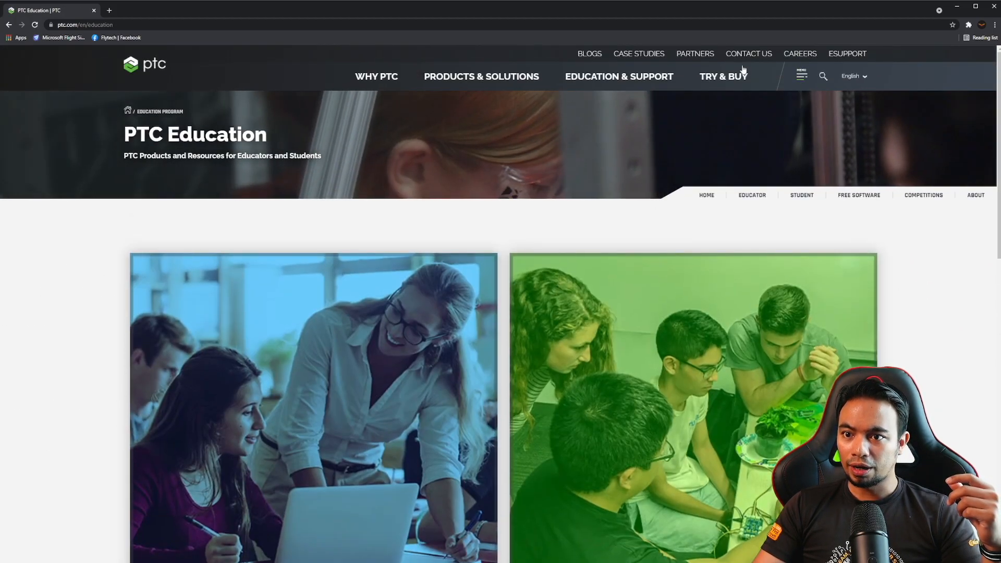
{"action": "scroll", "coordinate": [646, 224], "scroll_direction": "down", "scroll_amount": 10}
{"action": "scroll", "coordinate": [627, 309], "scroll_direction": "down", "scroll_amount": 2}
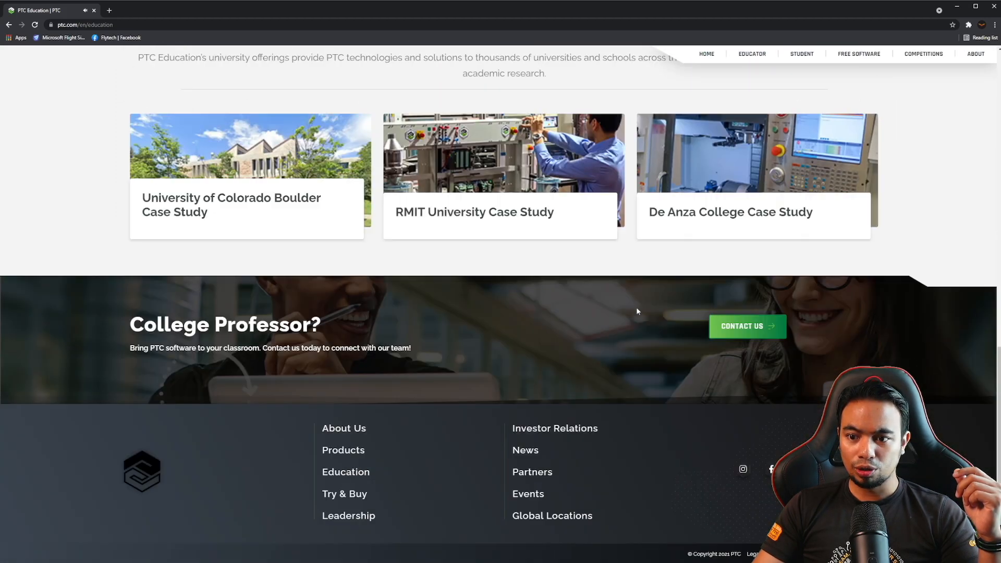
{"action": "scroll", "coordinate": [702, 317], "scroll_direction": "up", "scroll_amount": 5}
{"action": "scroll", "coordinate": [701, 317], "scroll_direction": "up", "scroll_amount": 2}
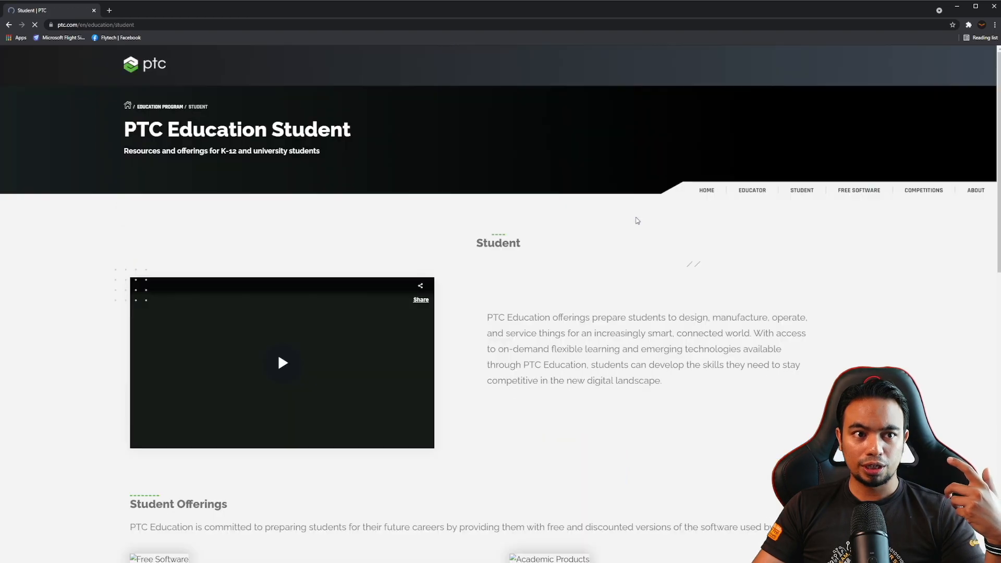
Review the student offerings on the PTC Education Student page
{"action": "scroll", "coordinate": [453, 217], "scroll_direction": "down", "scroll_amount": 2}
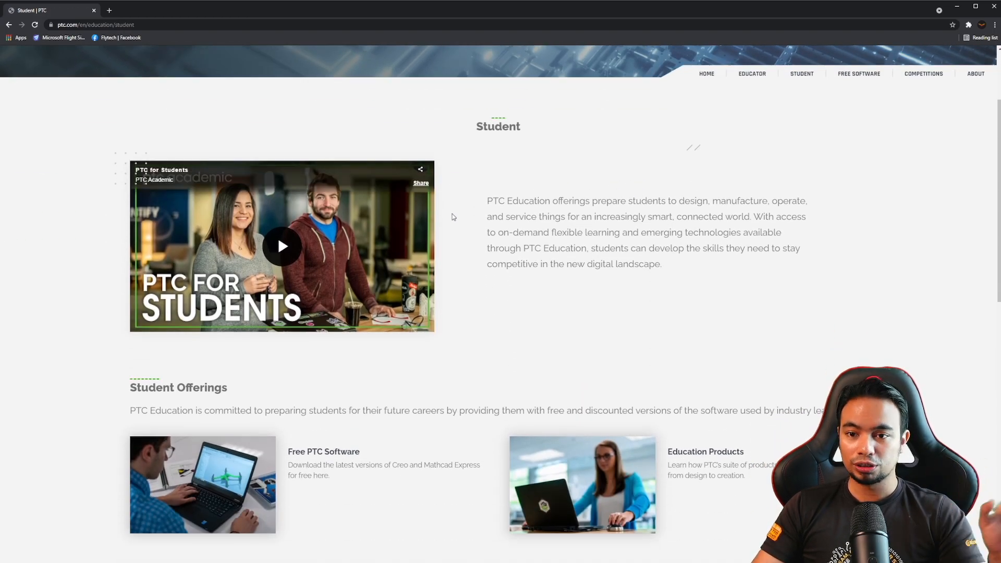
{"action": "scroll", "coordinate": [454, 217], "scroll_direction": "down", "scroll_amount": 2}
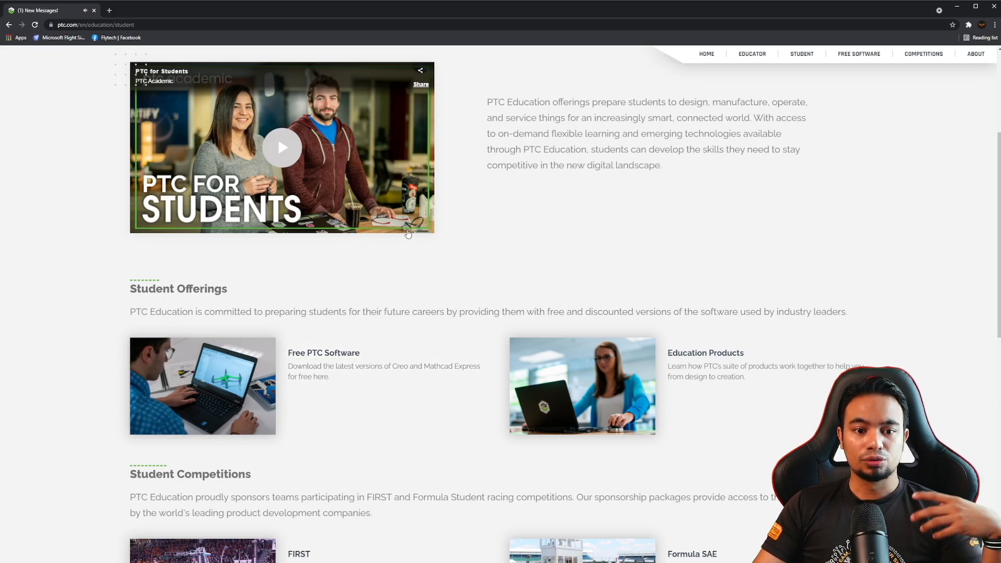
{"action": "scroll", "coordinate": [402, 245], "scroll_direction": "up", "scroll_amount": 5}
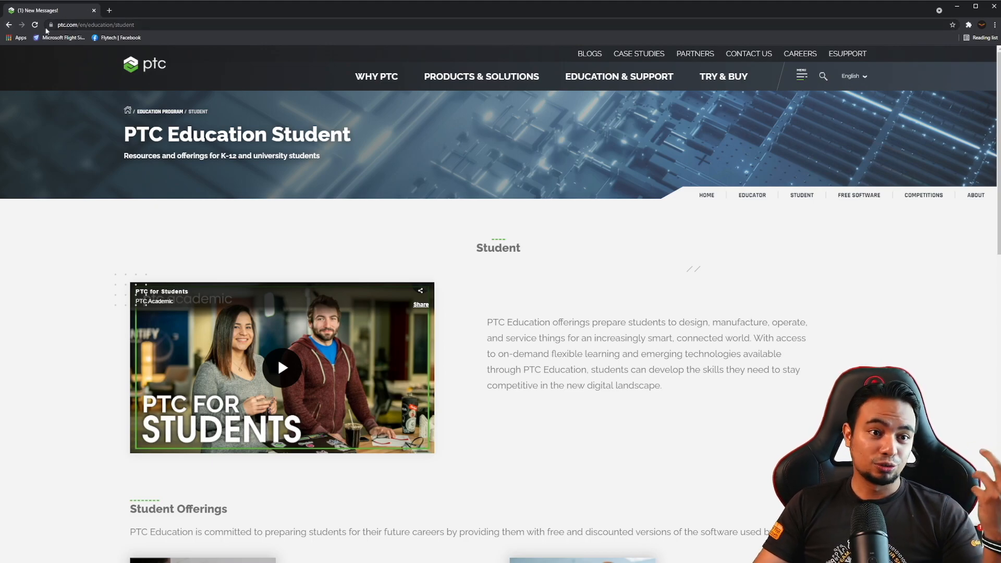
Return to the main PTC Education page, and switch from the browser to Creo Parametric
{"action": "left_click", "coordinate": [9, 25]}
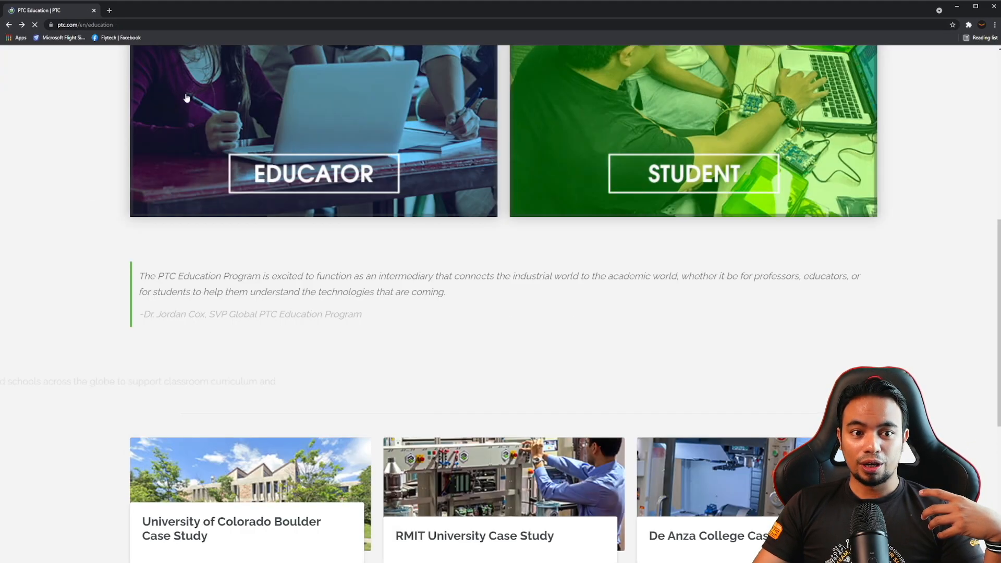
{"action": "scroll", "coordinate": [600, 329], "scroll_direction": "up", "scroll_amount": 5}
{"action": "scroll", "coordinate": [589, 333], "scroll_direction": "up", "scroll_amount": 3}
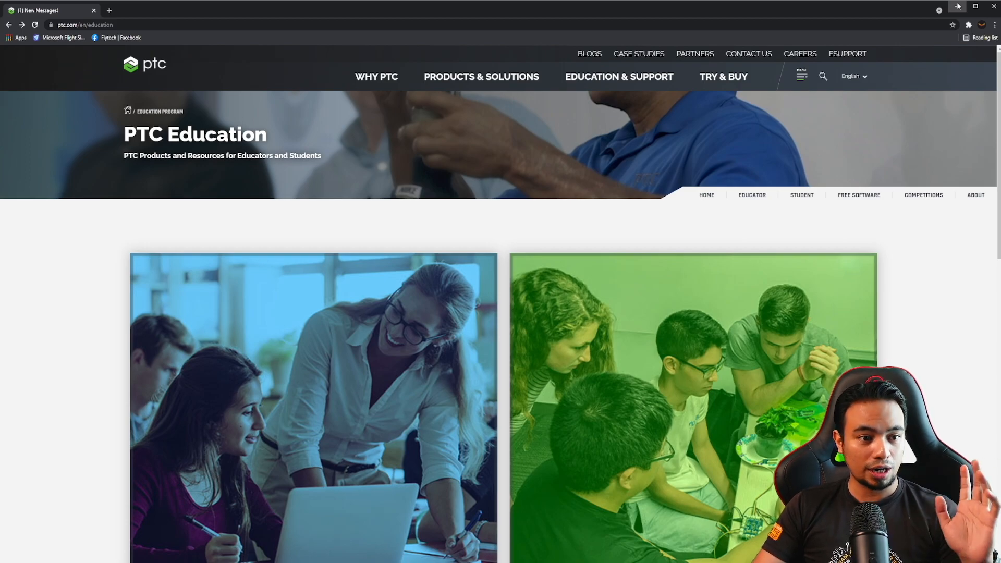
{"action": "left_click", "coordinate": [958, 6]}
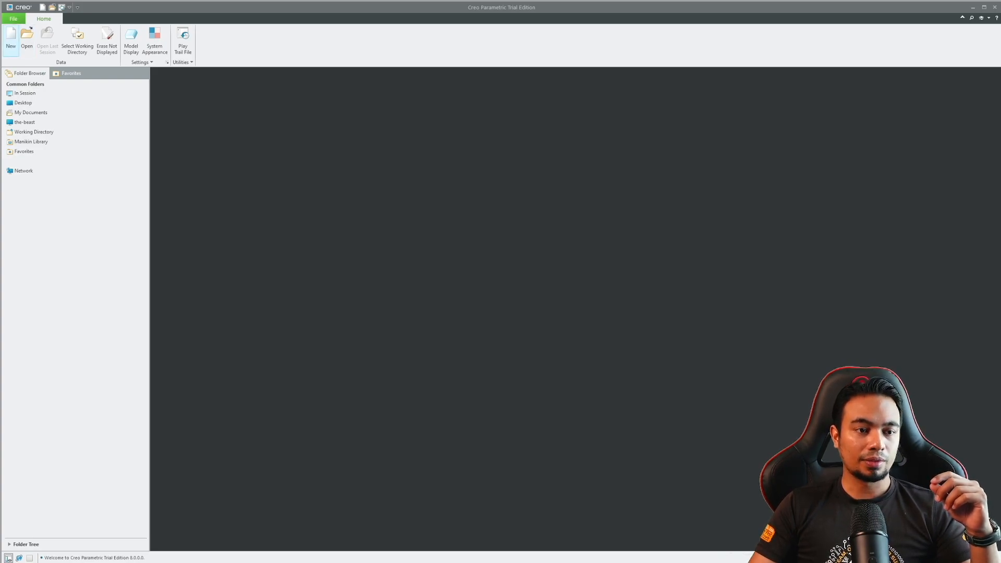
Create a new solid part named tutorial_1 using the mmns_part_solid_abs template instead of the default template
{"action": "left_click", "coordinate": [12, 41]}
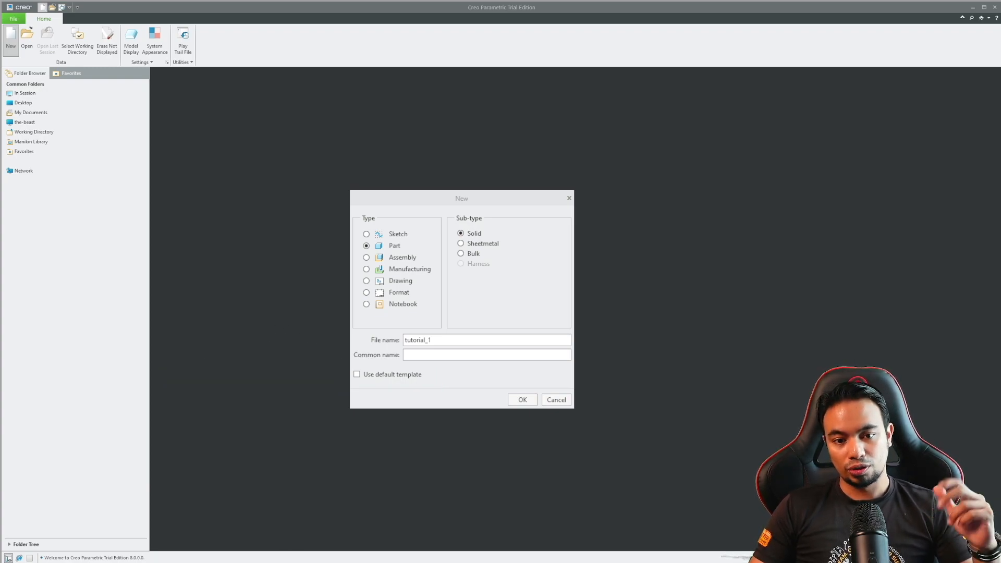
{"action": "key", "text": "Return"}
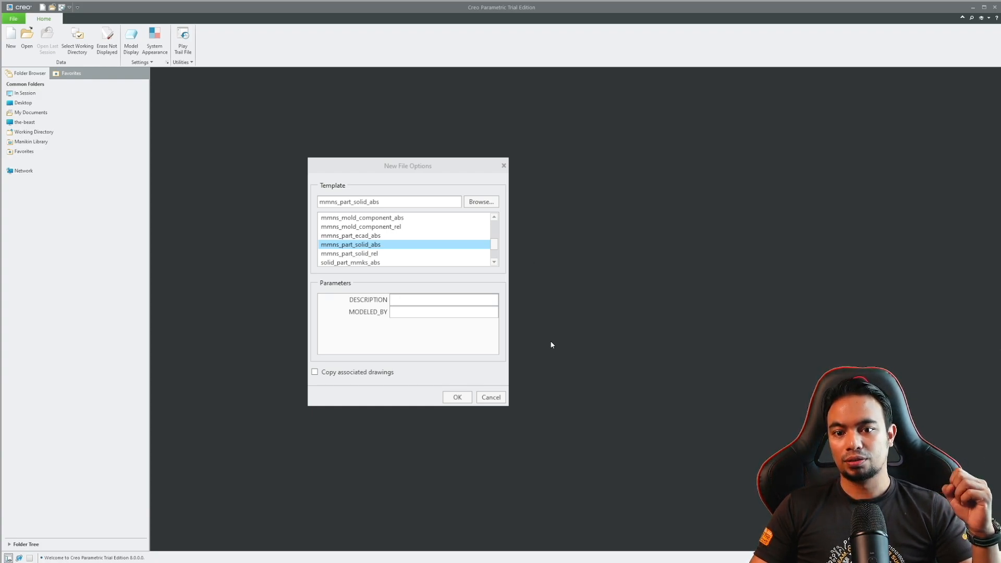
{"action": "left_click", "coordinate": [457, 398]}
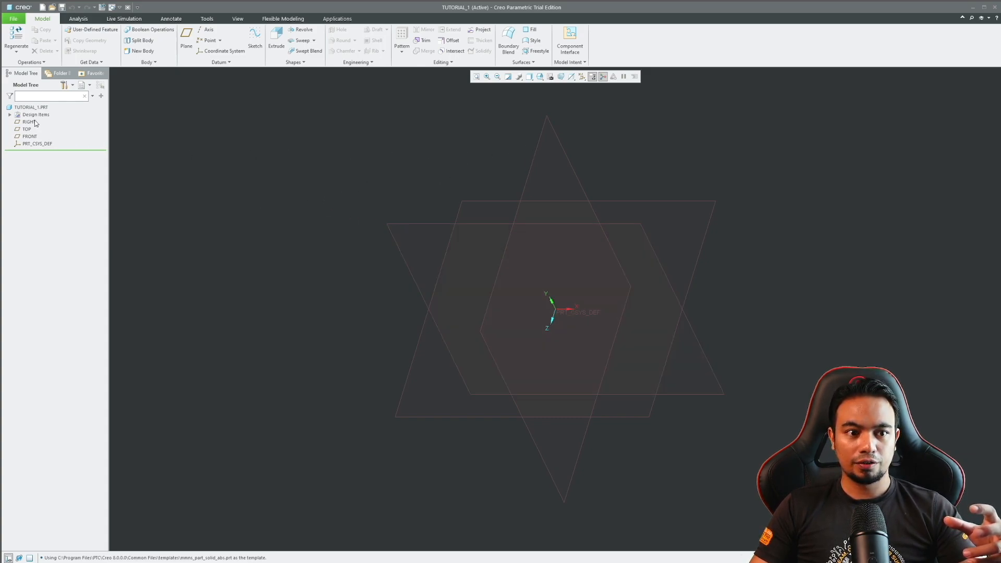
Examine the orientation of the FRONT, TOP and RIGHT datum planes by highlighting each one in the empty part
{"action": "left_click", "coordinate": [33, 137]}
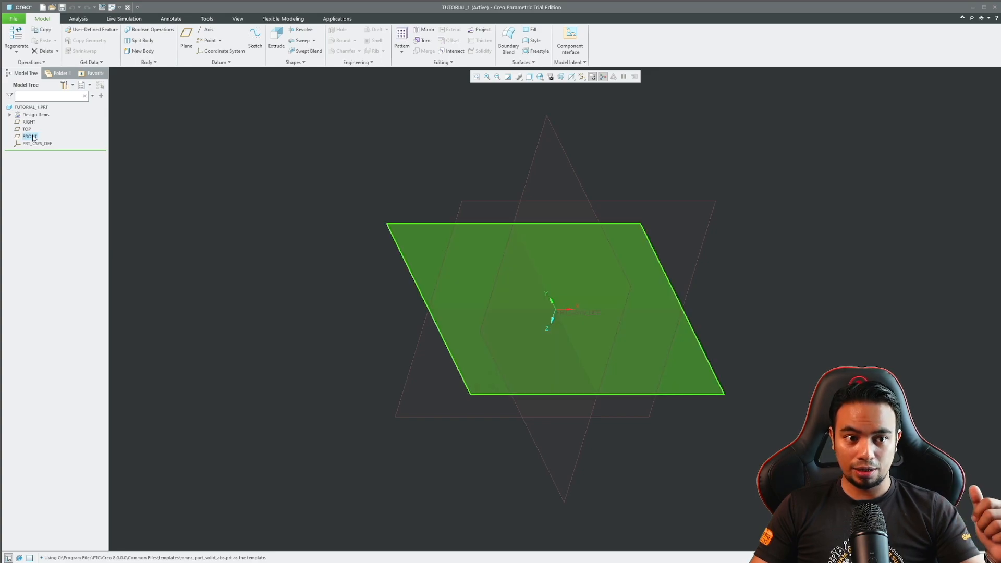
{"action": "left_click", "coordinate": [28, 129]}
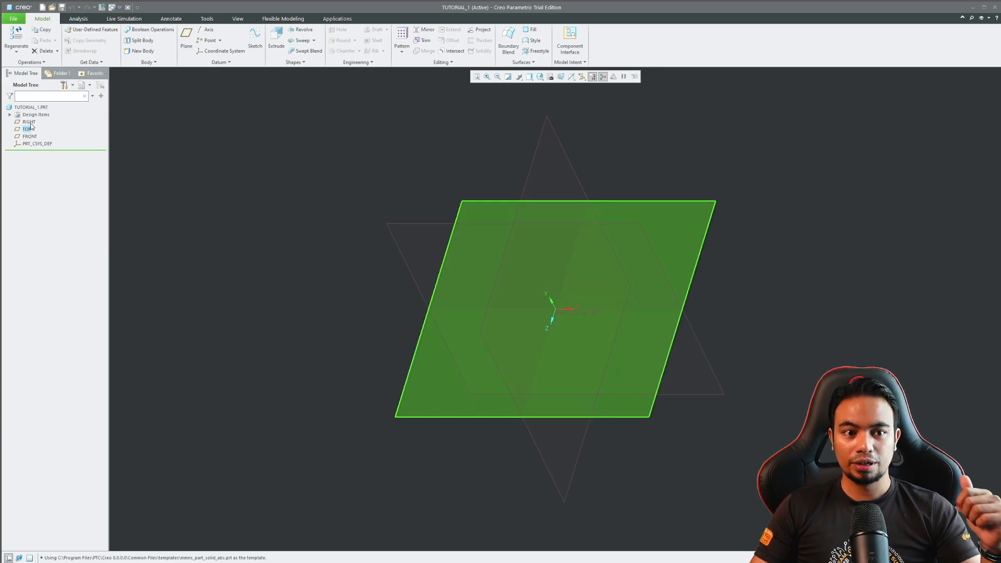
{"action": "left_click", "coordinate": [33, 122]}
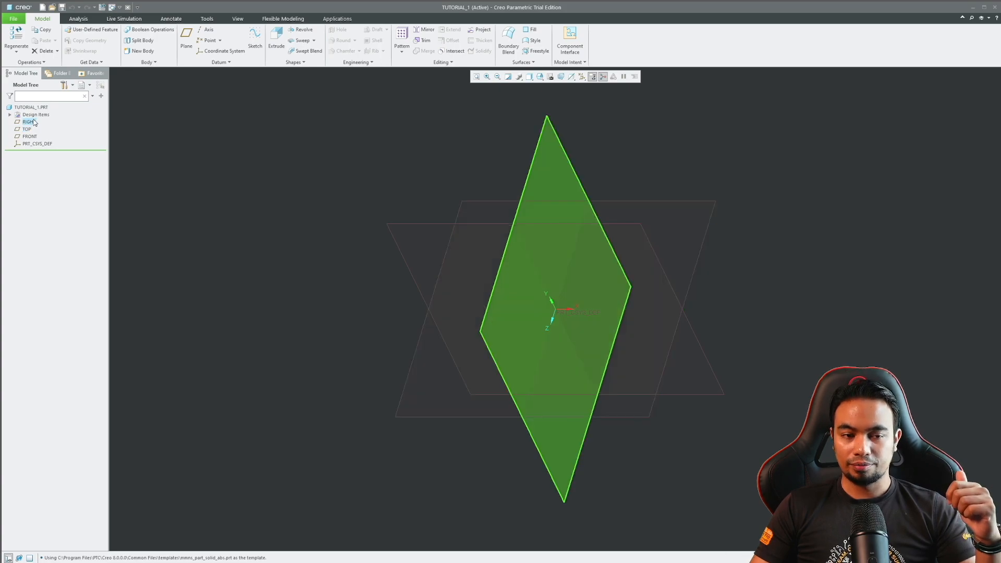
{"action": "left_click", "coordinate": [299, 165]}
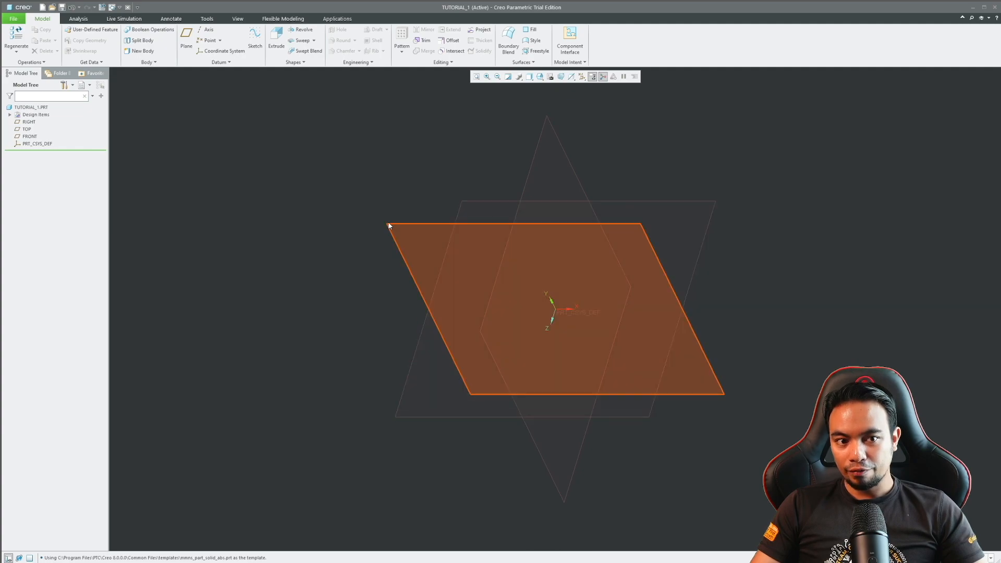
{"action": "left_click", "coordinate": [388, 225]}
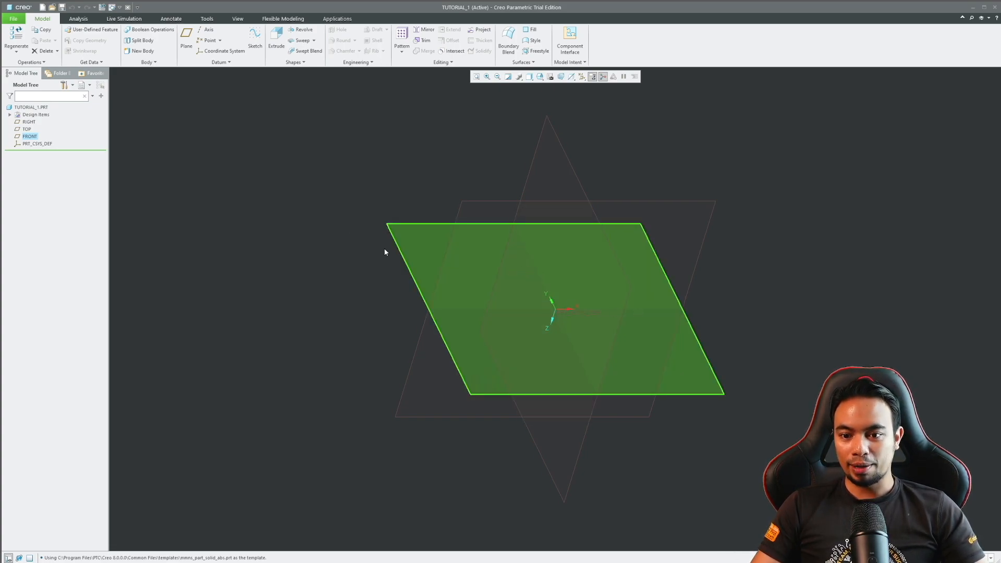
{"action": "left_click", "coordinate": [343, 222]}
{"action": "left_click", "coordinate": [394, 228]}
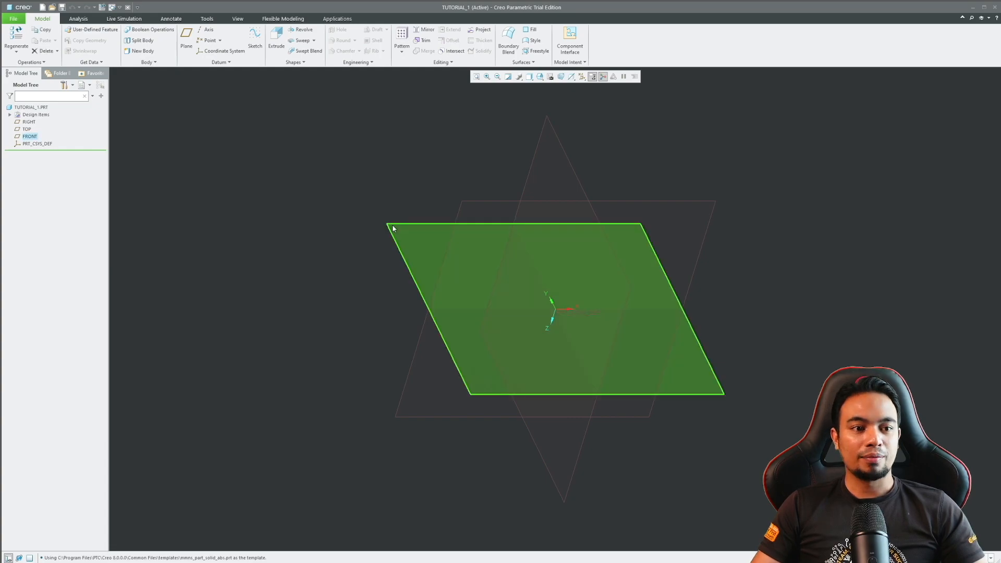
{"action": "left_click", "coordinate": [491, 205]}
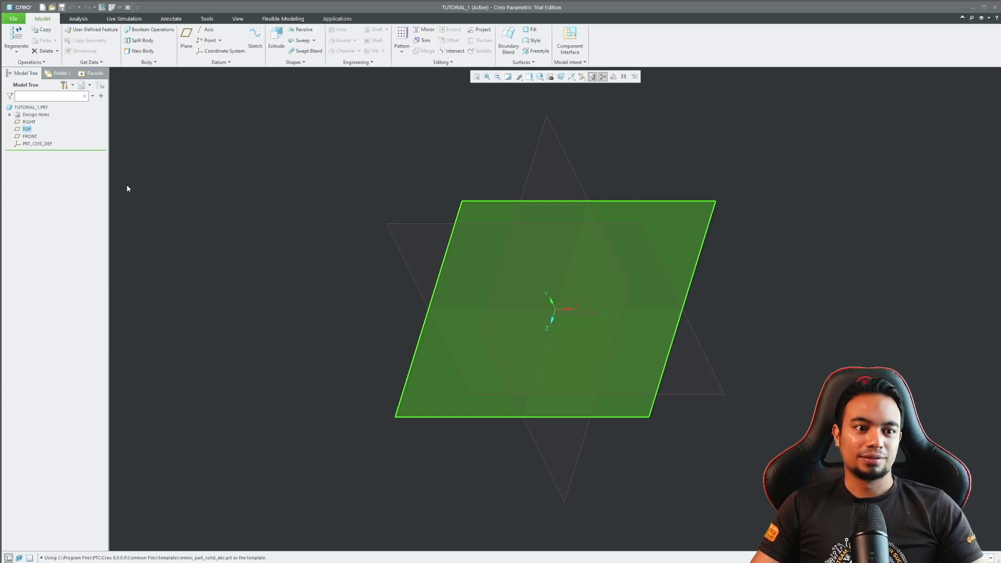
{"action": "left_click", "coordinate": [29, 122]}
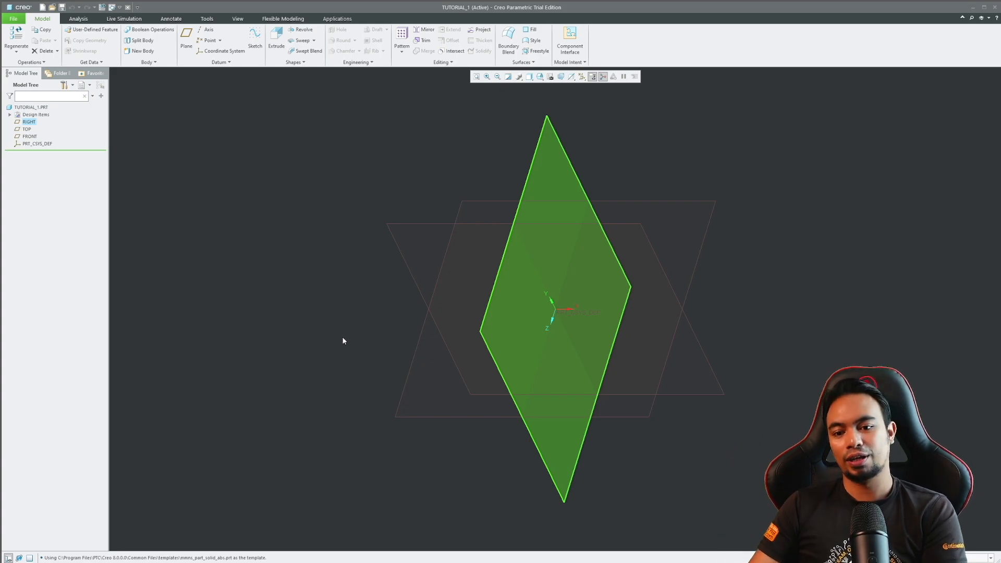
{"action": "left_click", "coordinate": [473, 197]}
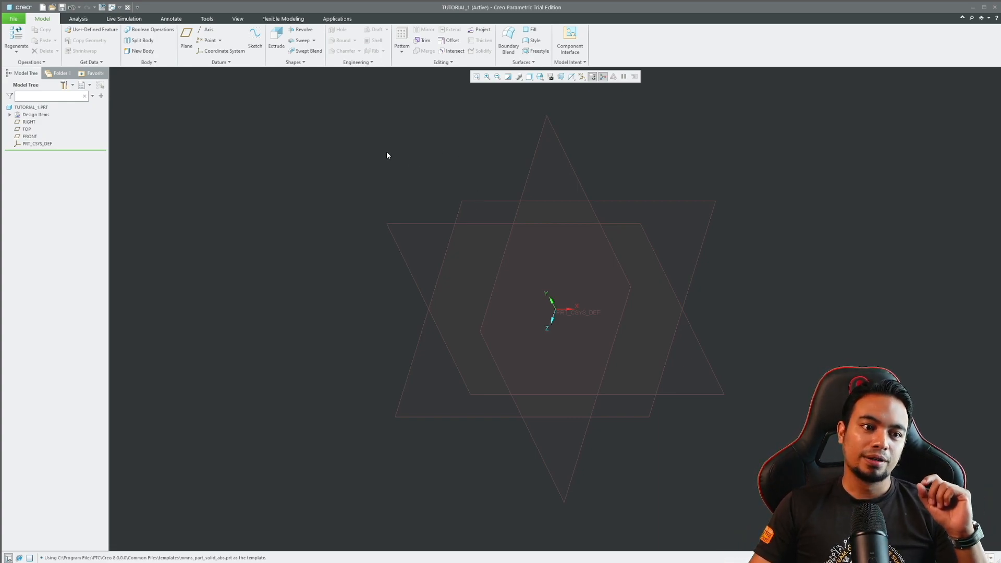
{"action": "left_click", "coordinate": [391, 221]}
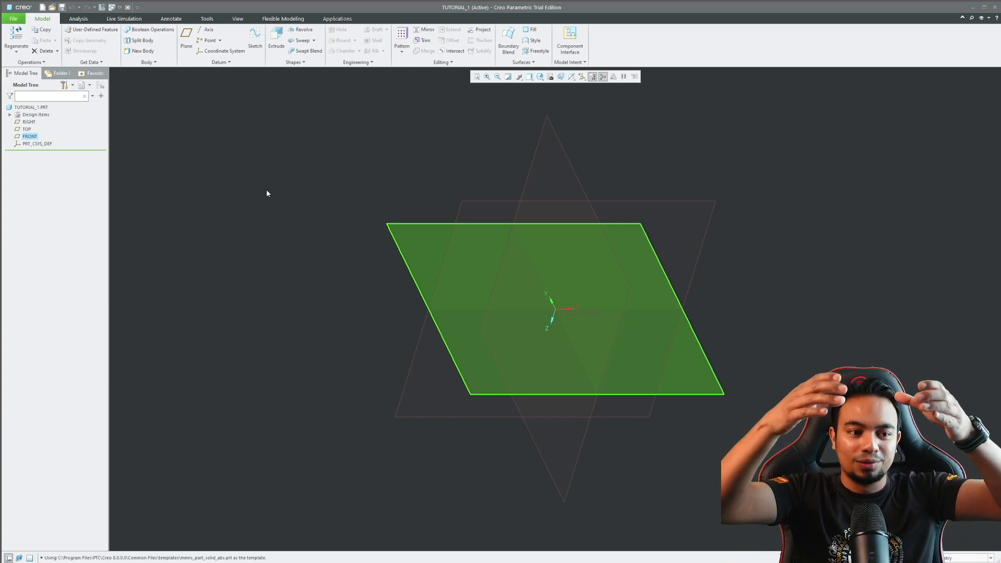
{"action": "left_click", "coordinate": [284, 166]}
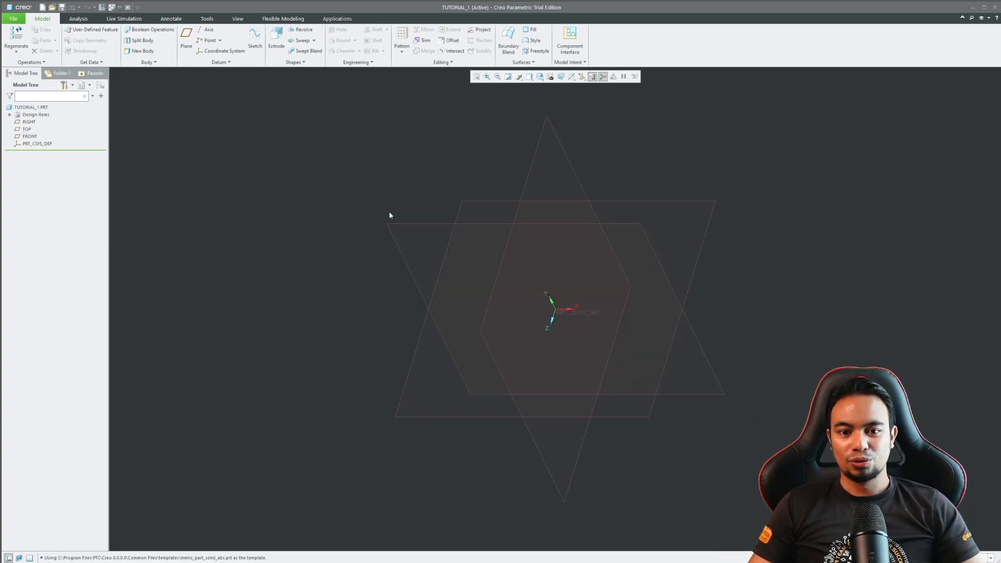
{"action": "left_click", "coordinate": [389, 228]}
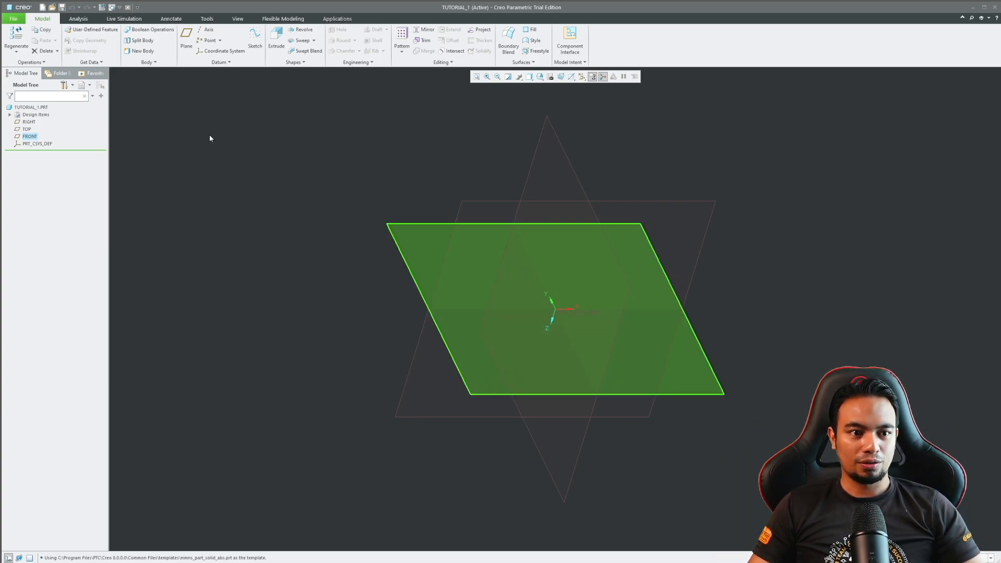
{"action": "left_click", "coordinate": [210, 136]}
{"action": "left_click", "coordinate": [412, 221]}
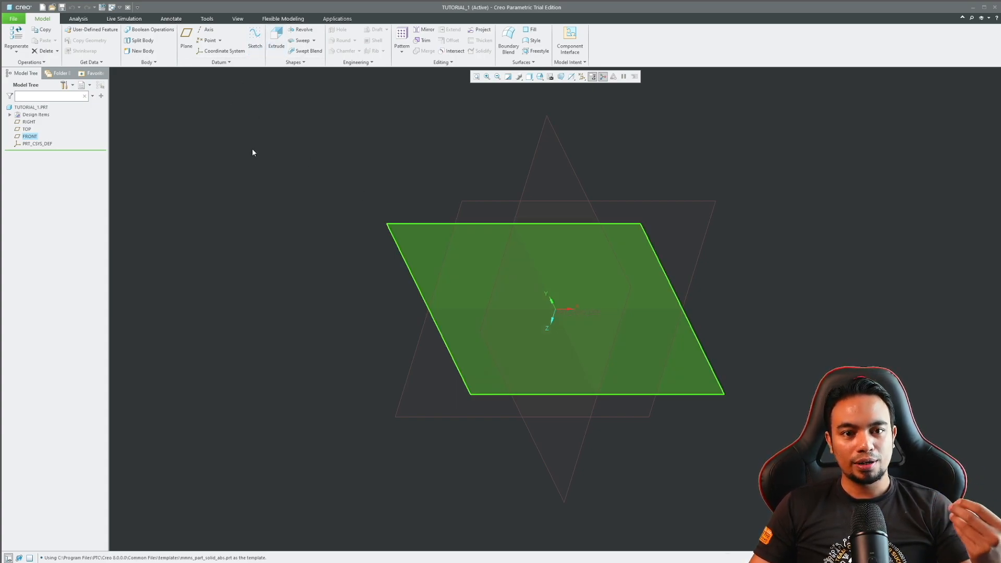
{"action": "left_click", "coordinate": [252, 40]}
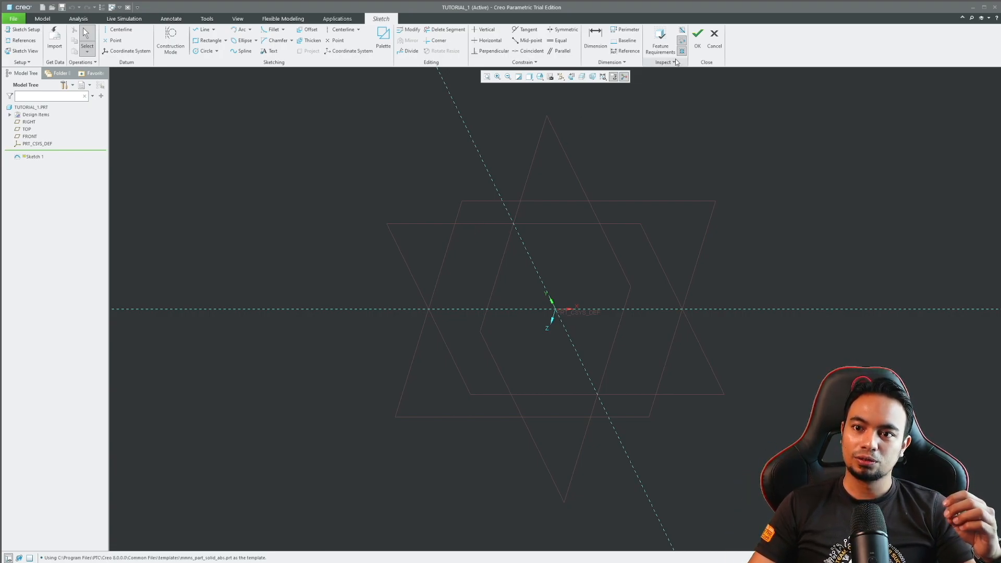
{"action": "left_click", "coordinate": [714, 39]}
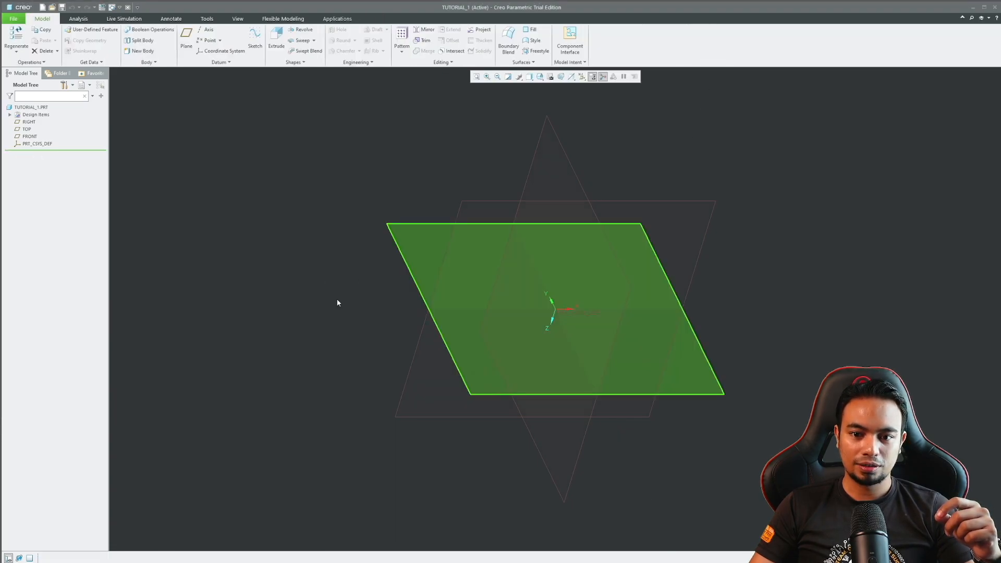
{"action": "left_click", "coordinate": [316, 255]}
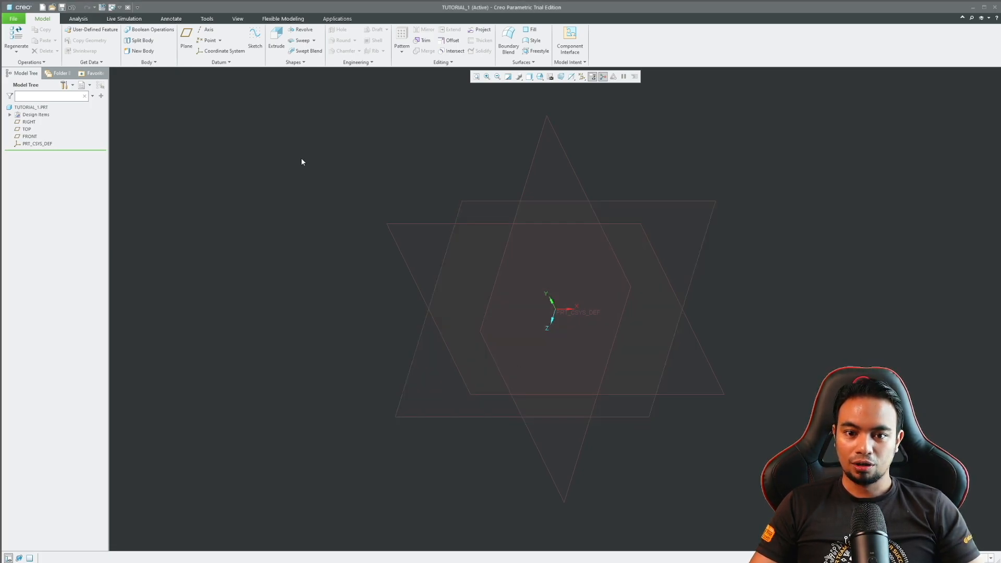
Start a sketch on the FRONT plane and draw a circle about 291 mm in diameter centred on the origin
{"action": "left_click", "coordinate": [385, 224]}
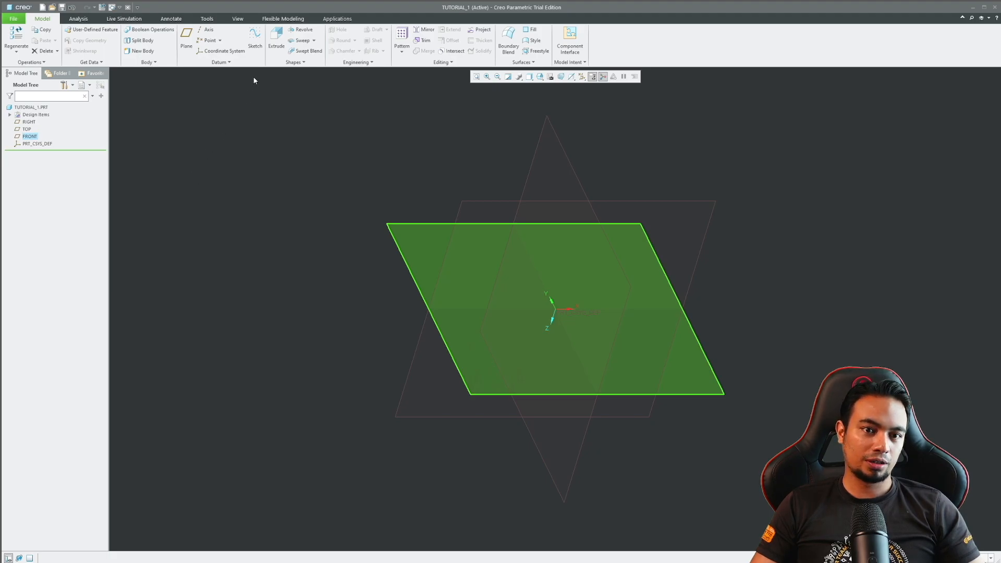
{"action": "left_click", "coordinate": [256, 42]}
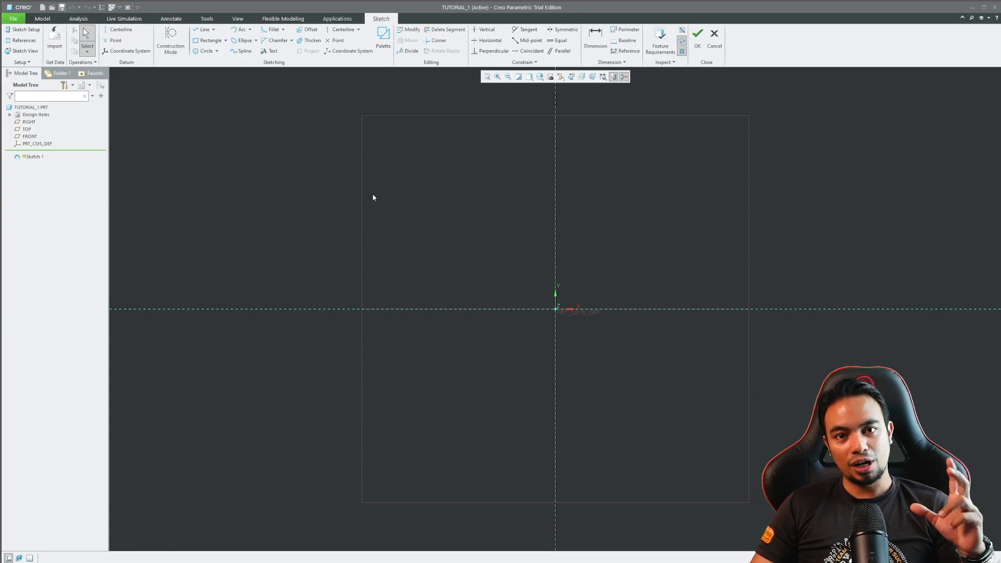
{"action": "left_click", "coordinate": [207, 52]}
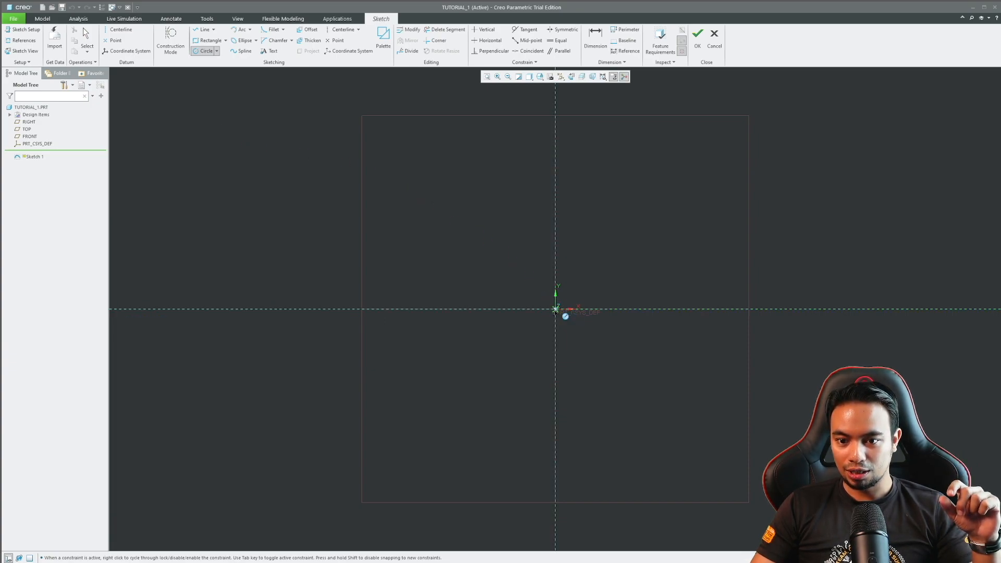
{"action": "left_click", "coordinate": [555, 309]}
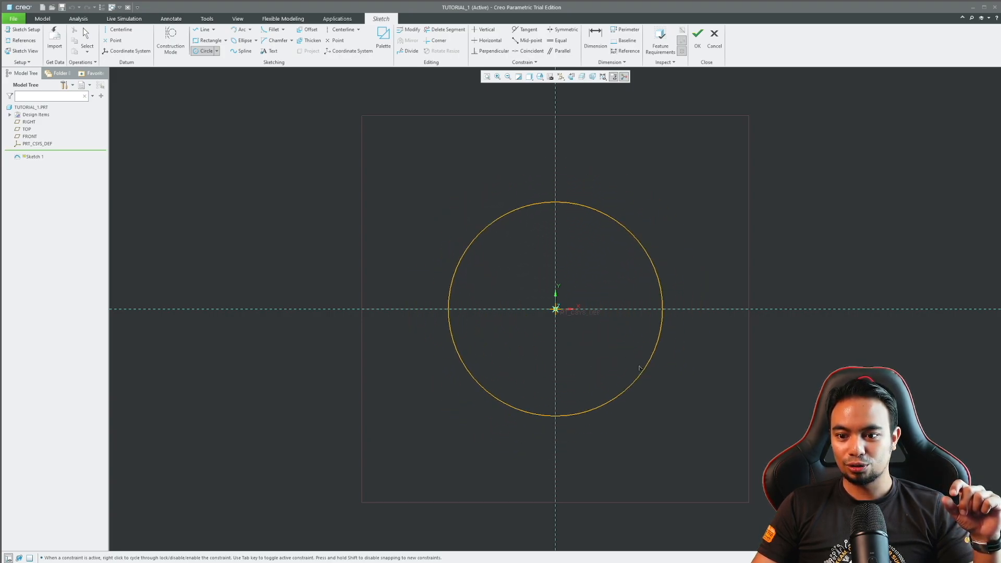
{"action": "left_click", "coordinate": [650, 373]}
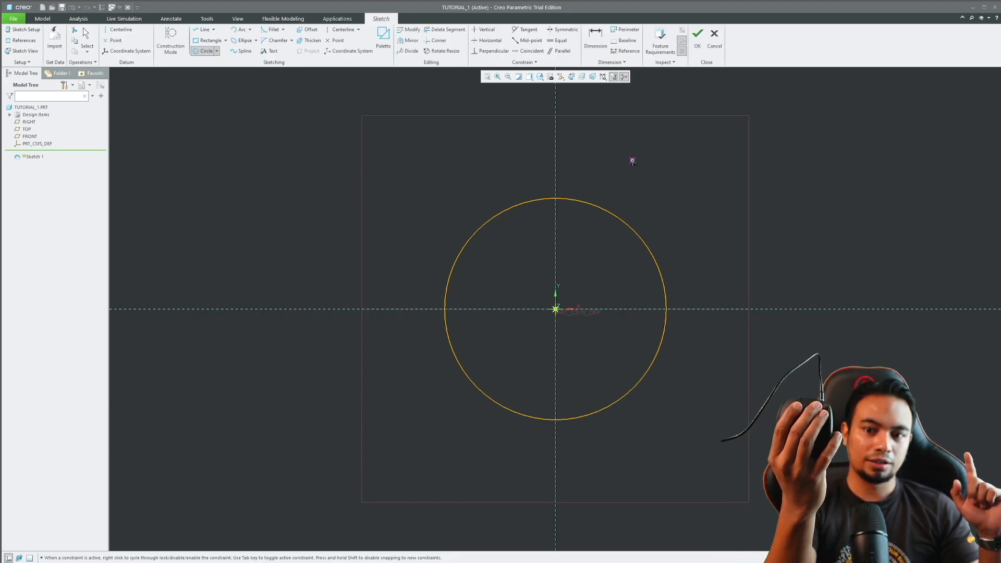
{"action": "middle_click", "coordinate": [632, 160]}
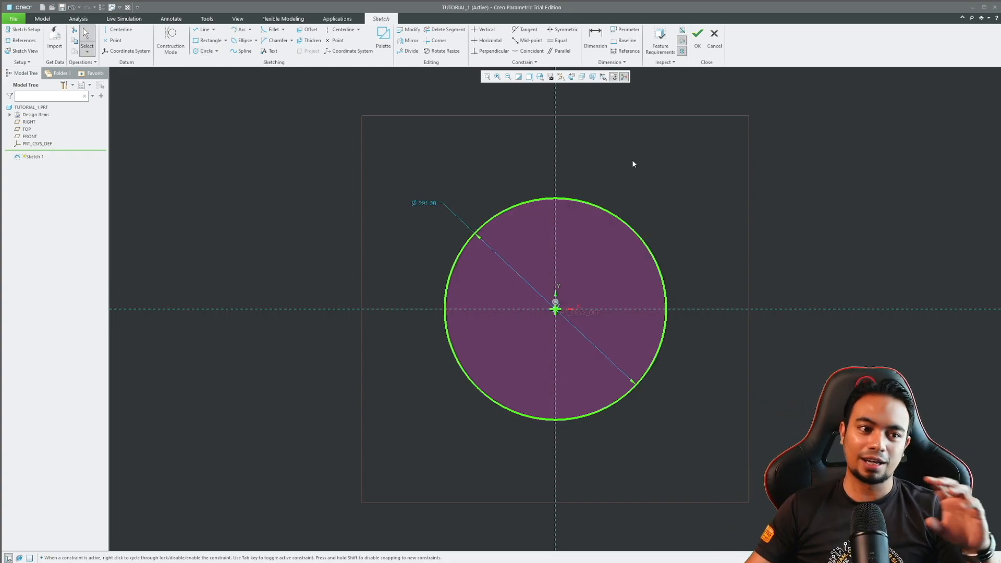
Sketch three small circles, about 67, 53 and 32 mm in diameter, to the upper left of the large circle
{"action": "left_click", "coordinate": [200, 52]}
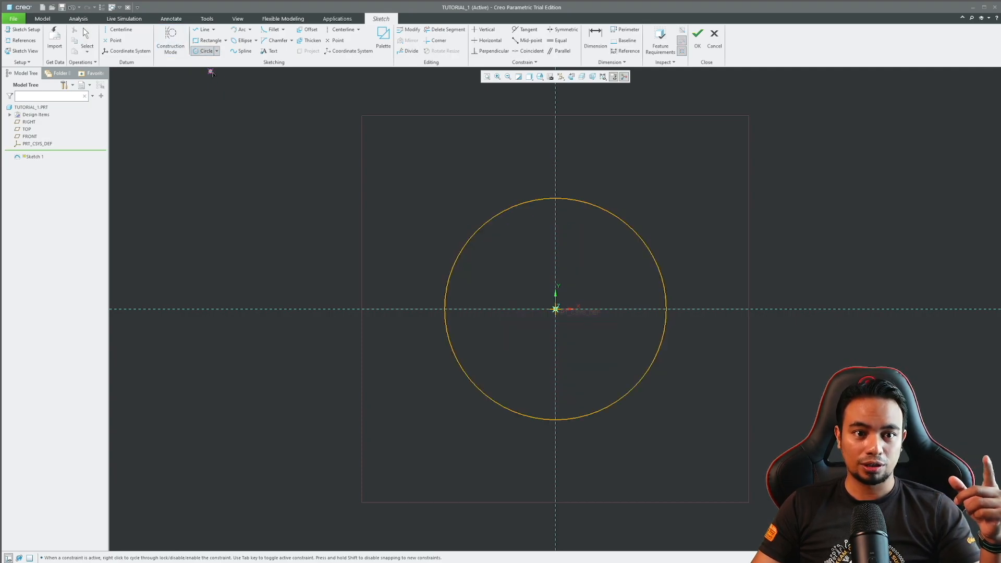
{"action": "left_click", "coordinate": [262, 174]}
{"action": "left_click", "coordinate": [280, 180]}
{"action": "left_click", "coordinate": [407, 148]}
{"action": "left_click", "coordinate": [417, 157]}
{"action": "left_click", "coordinate": [279, 110]}
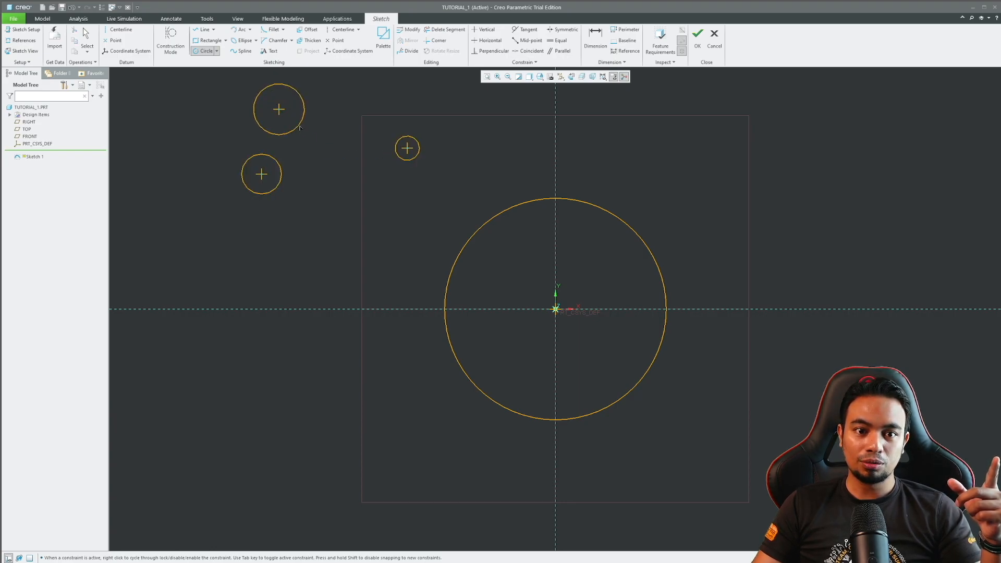
{"action": "left_click", "coordinate": [299, 127]}
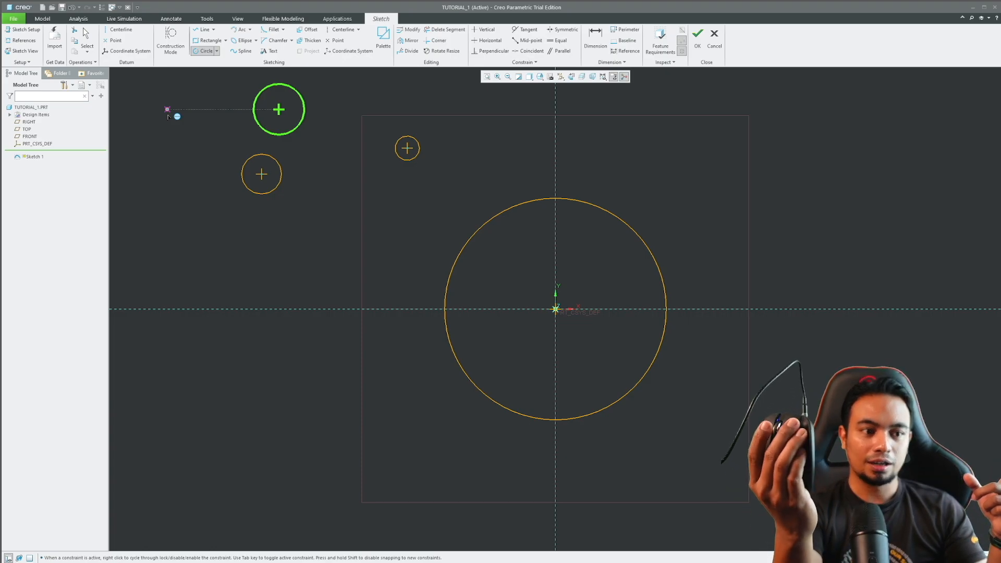
{"action": "middle_click", "coordinate": [168, 114]}
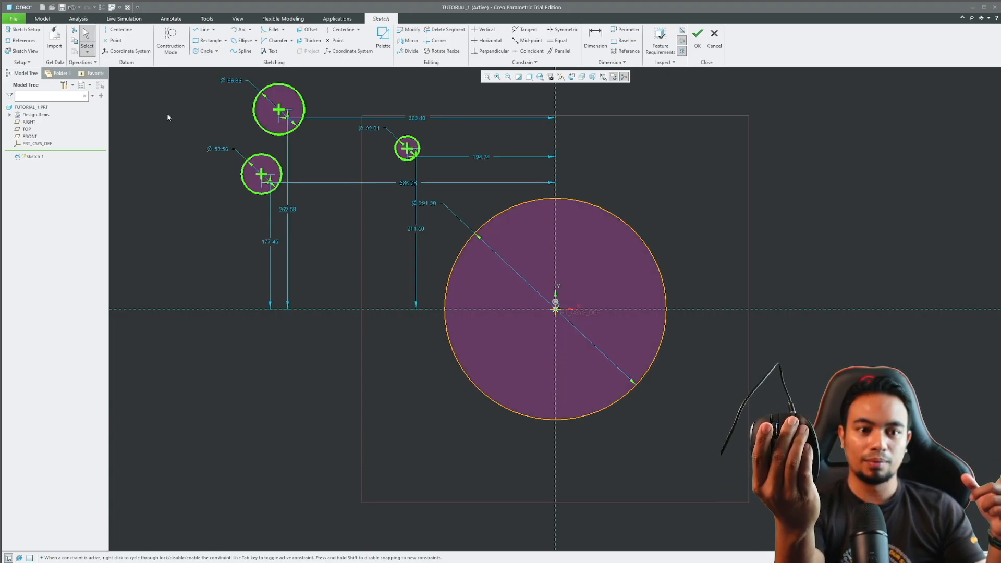
{"action": "left_click", "coordinate": [168, 115]}
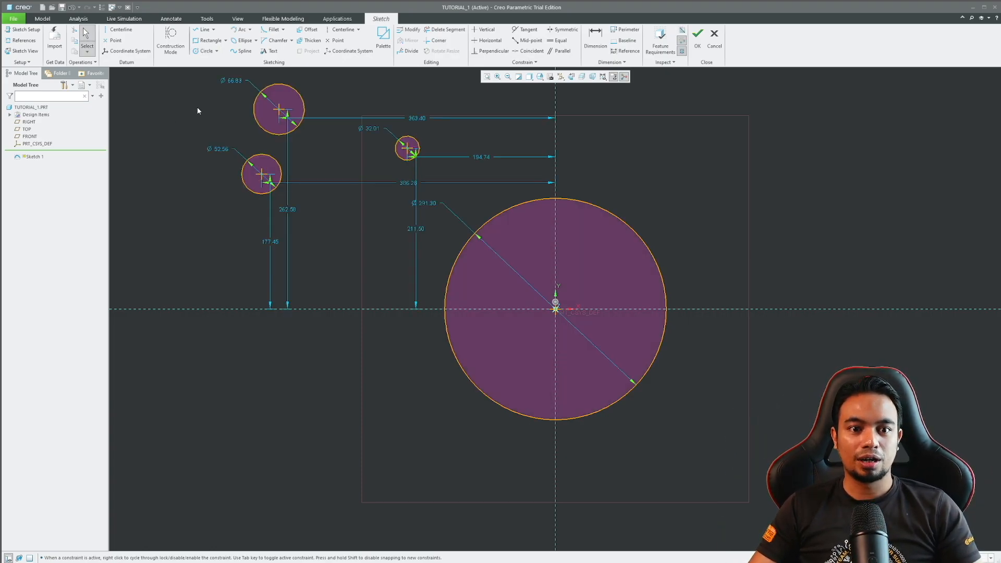
Delete the three small circles, leaving only the large circle centred on the origin
{"action": "left_click", "coordinate": [252, 109]}
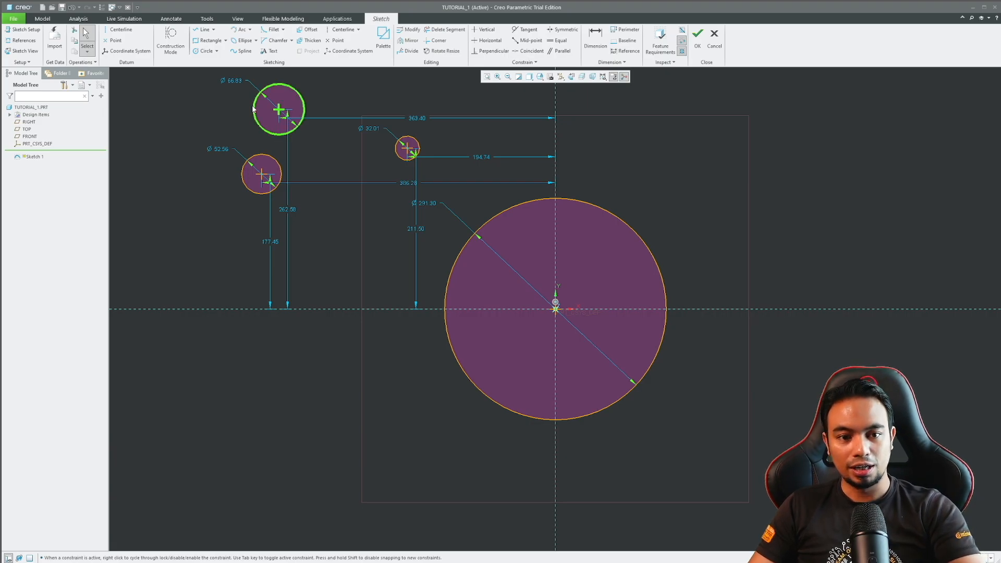
{"action": "key", "text": "Delete"}
{"action": "left_click", "coordinate": [261, 174]}
{"action": "key", "text": "Delete"}
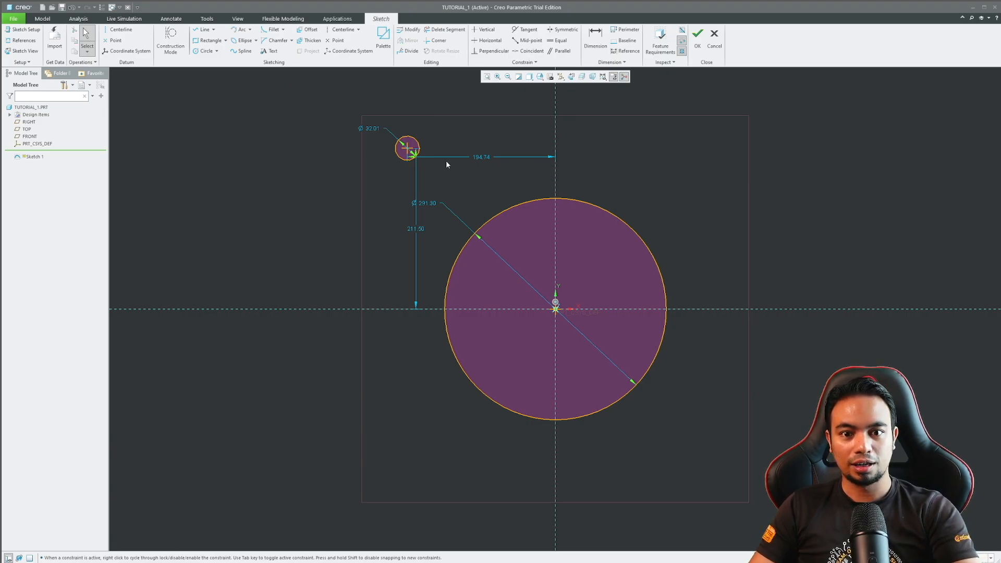
{"action": "left_click", "coordinate": [397, 163]}
{"action": "key", "text": "Delete"}
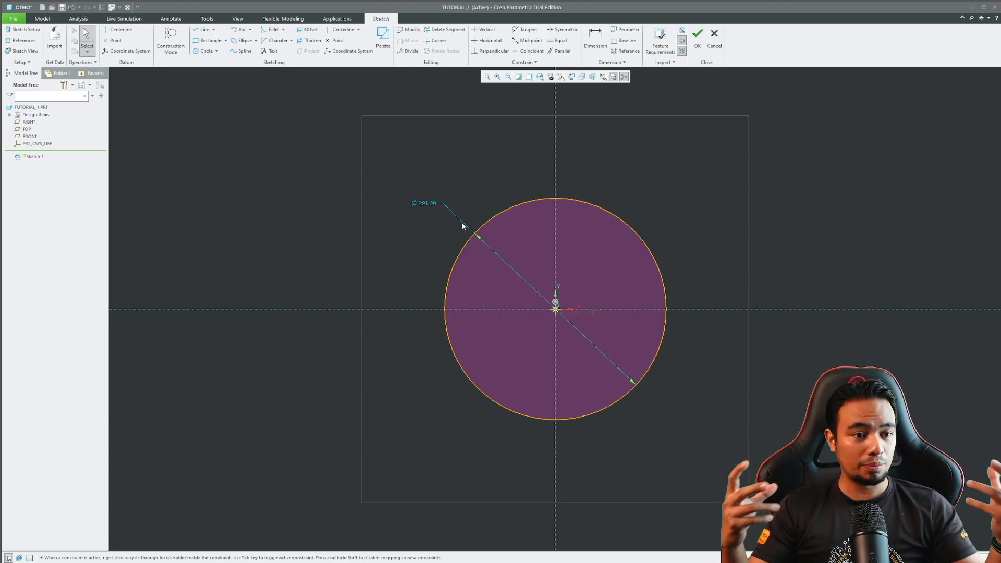
{"action": "left_click", "coordinate": [629, 250]}
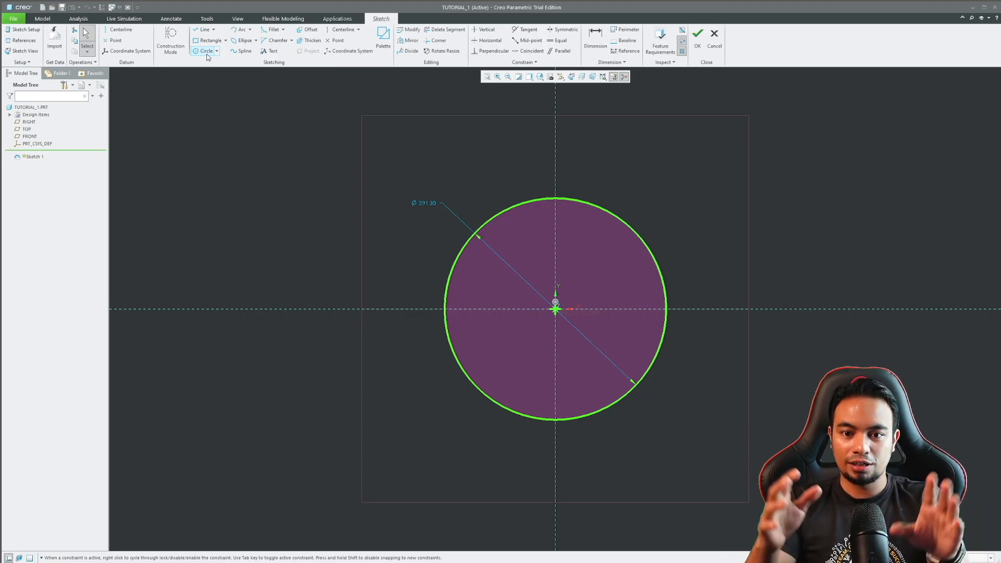
{"action": "left_click", "coordinate": [550, 128]}
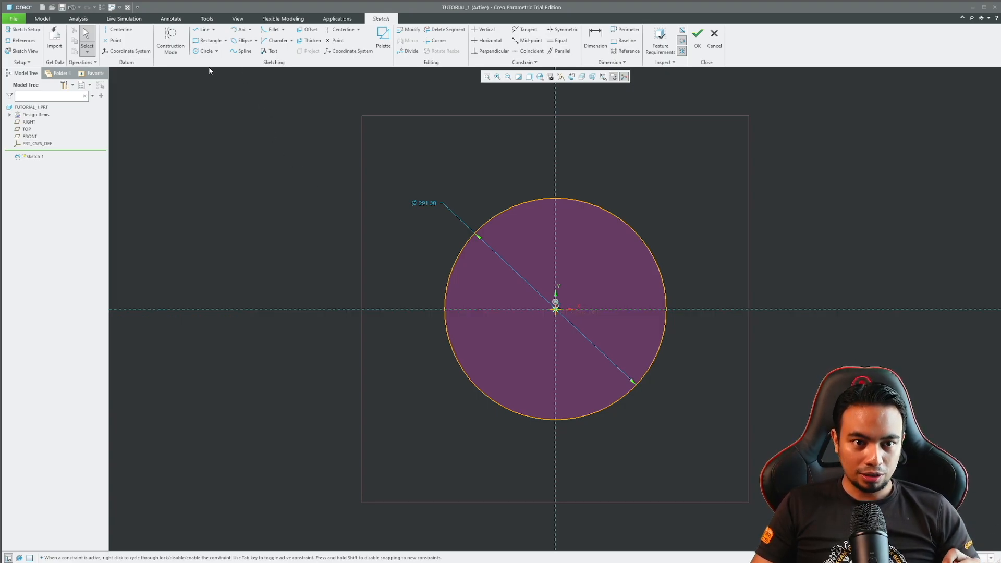
Sketch one small circle about 66 mm in diameter to the upper left of the large circle
{"action": "left_click", "coordinate": [204, 51]}
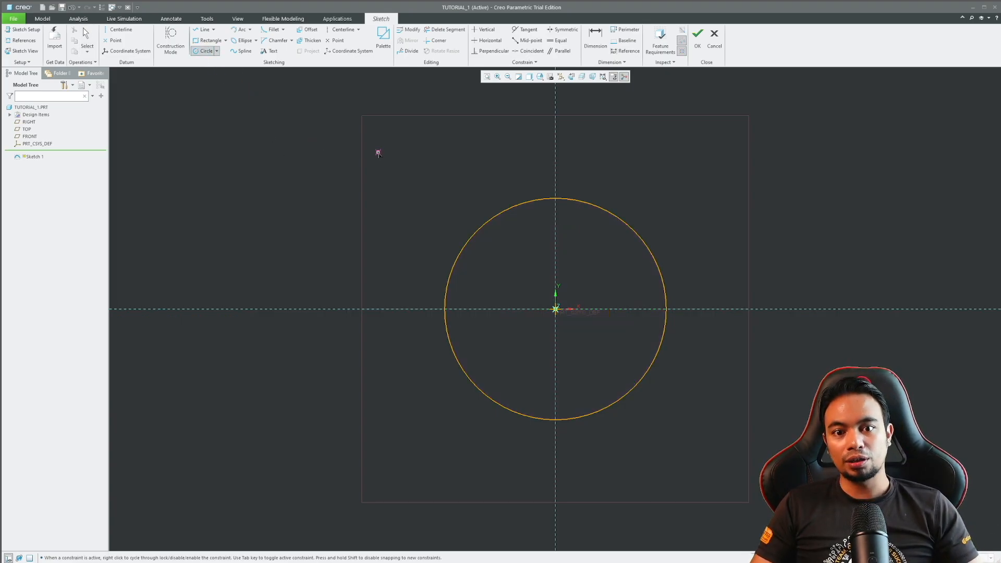
{"action": "left_click", "coordinate": [391, 177]}
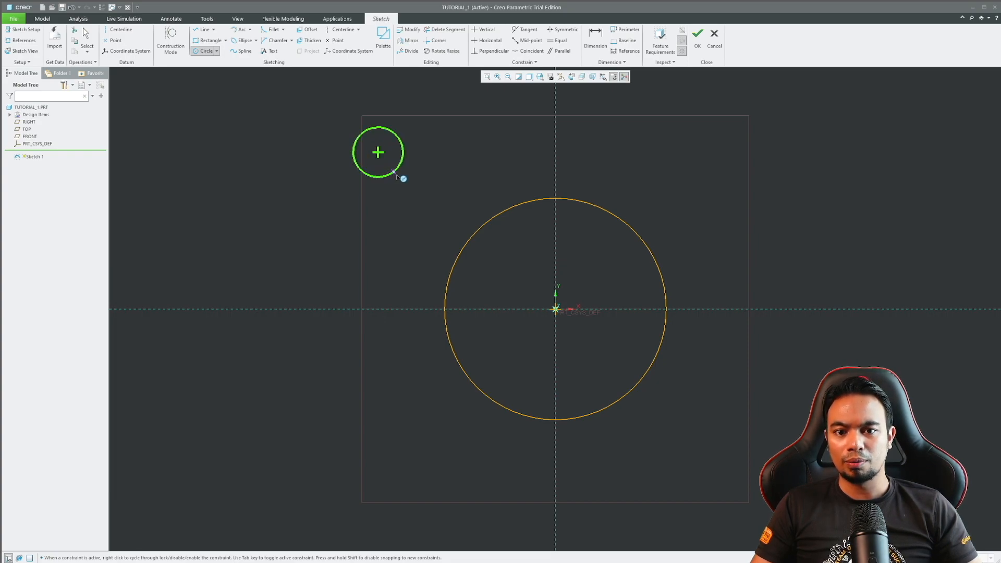
{"action": "middle_click", "coordinate": [453, 136]}
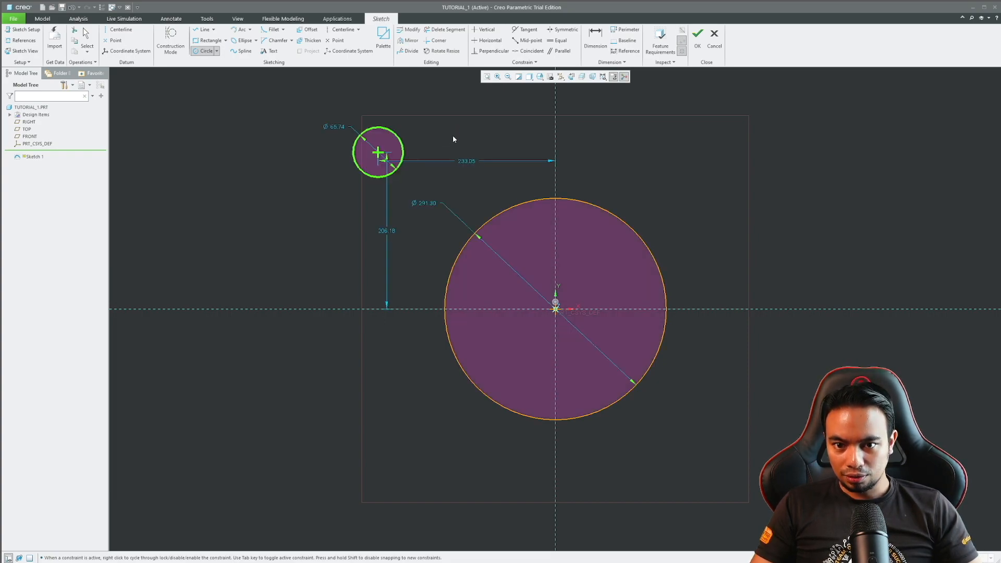
Set the small circle's centre 200 mm horizontally and 200 mm vertically from the origin axes
{"action": "left_click", "coordinate": [468, 161]}
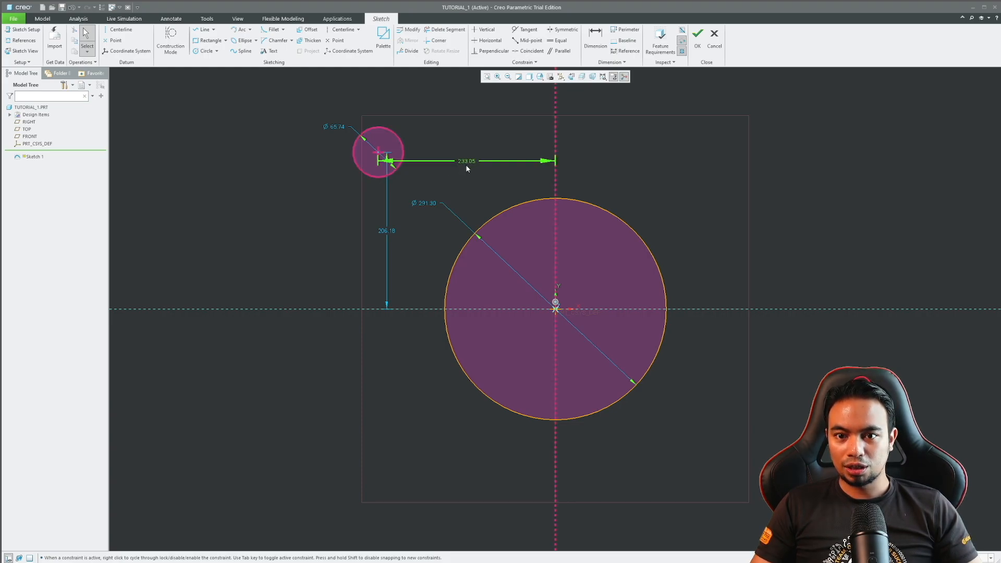
{"action": "left_click", "coordinate": [390, 228]}
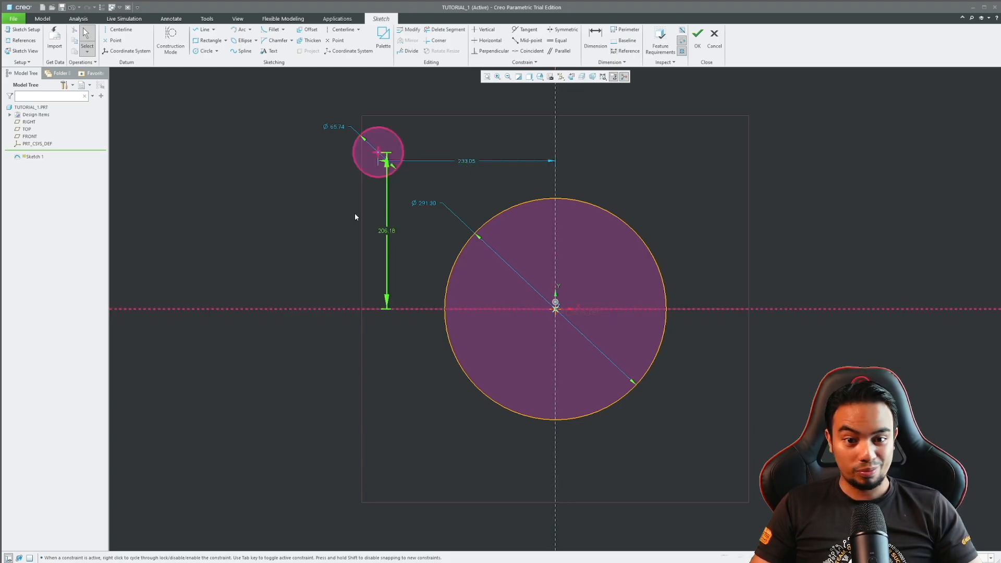
{"action": "left_click", "coordinate": [327, 124]}
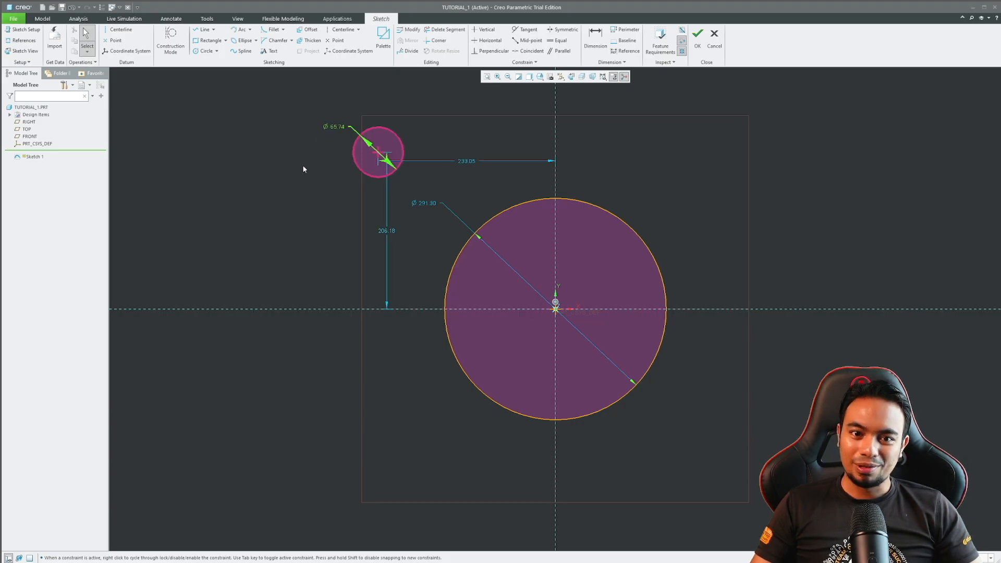
{"action": "left_click", "coordinate": [468, 163]}
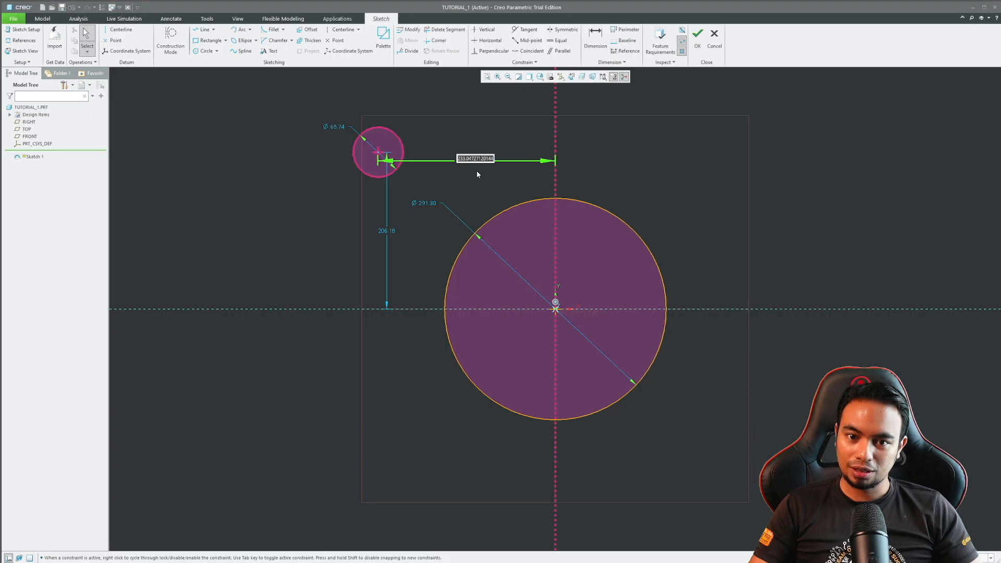
{"action": "type", "text": "200"}
{"action": "key", "text": "Return"}
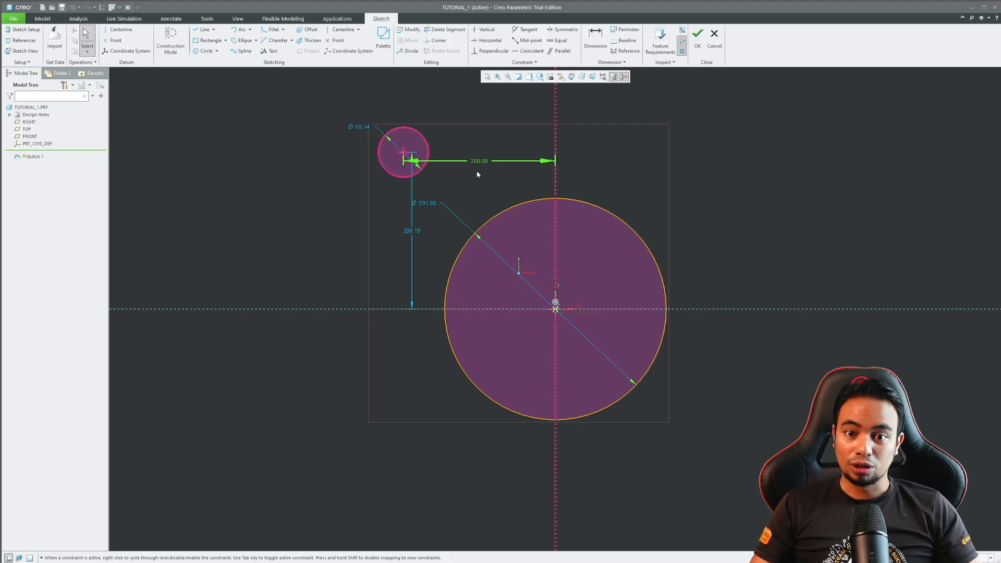
{"action": "left_click_drag", "start_coordinate": [420, 231], "coordinate": [363, 230]}
{"action": "double_click", "coordinate": [363, 228]}
{"action": "type", "text": "200"}
{"action": "key", "text": "Return"}
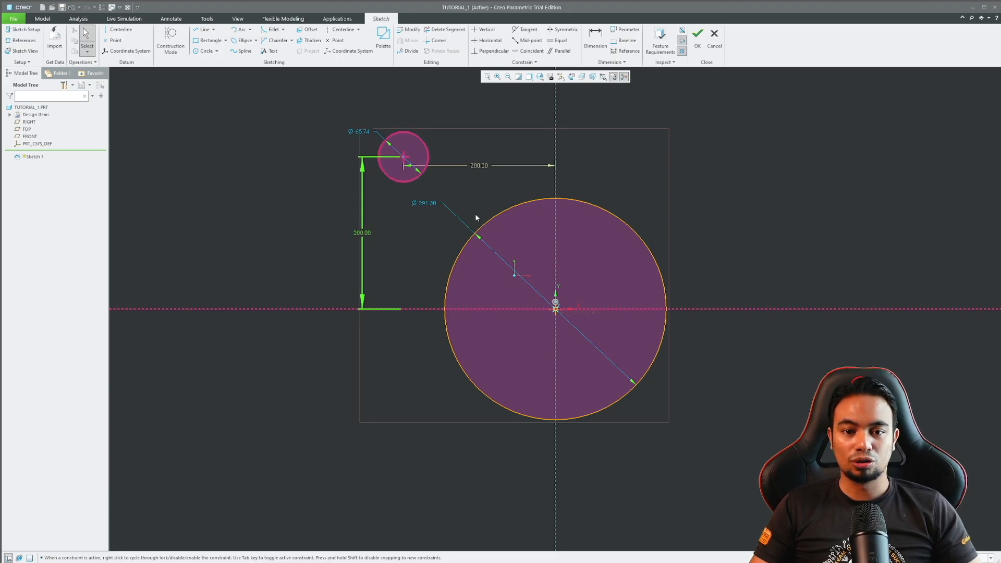
Move the small circle's diameter dimension farther out from the circle and set it to 60 mm
{"action": "left_click_drag", "start_coordinate": [354, 131], "coordinate": [346, 117]}
{"action": "double_click", "coordinate": [343, 114]}
{"action": "type", "text": "60"}
{"action": "key", "text": "Return"}
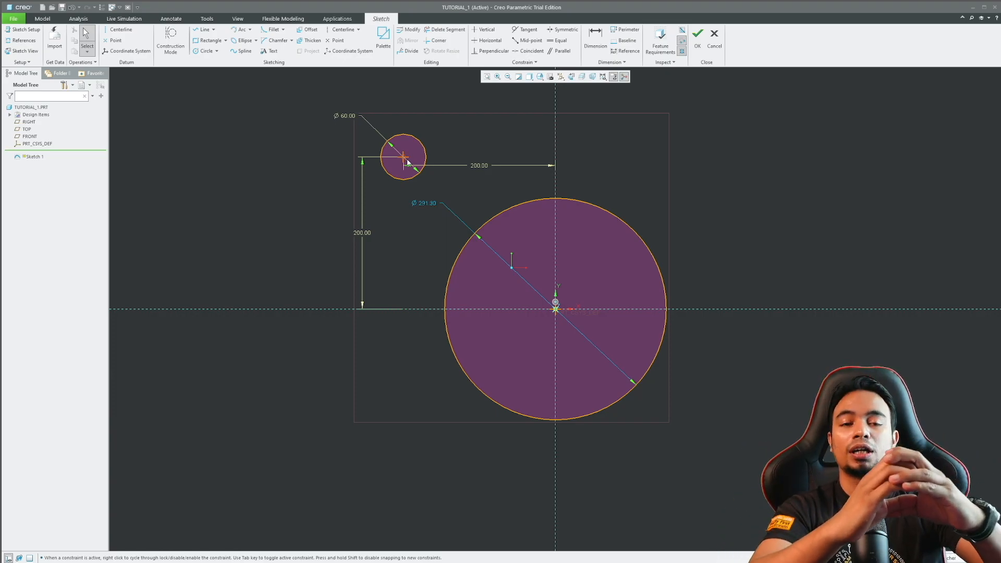
Enlarge the small circle freehand, and set its diameter to 65 mm
{"action": "left_click_drag", "start_coordinate": [423, 141], "coordinate": [434, 148]}
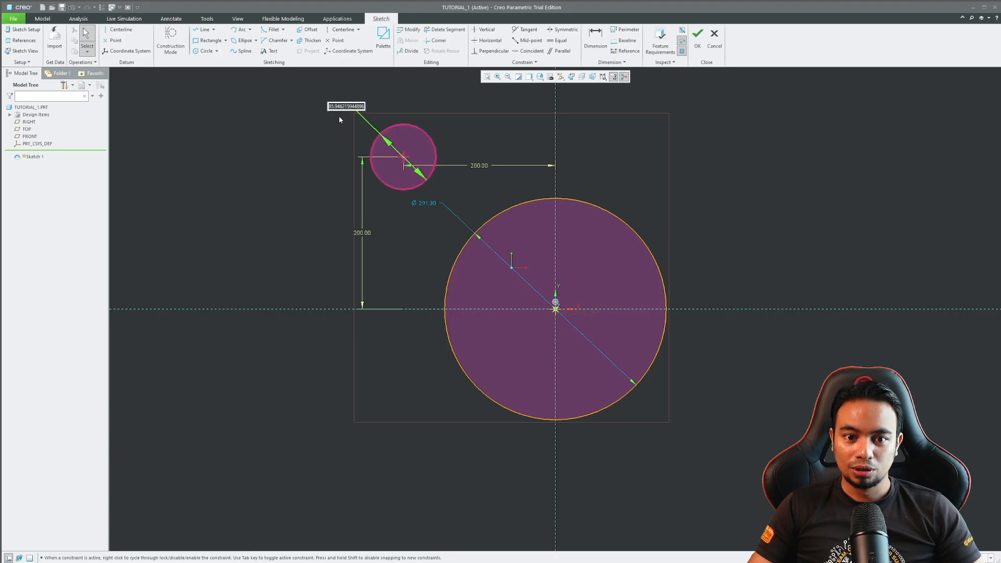
{"action": "key", "text": "BackSpace"}
{"action": "type", "text": "65"}
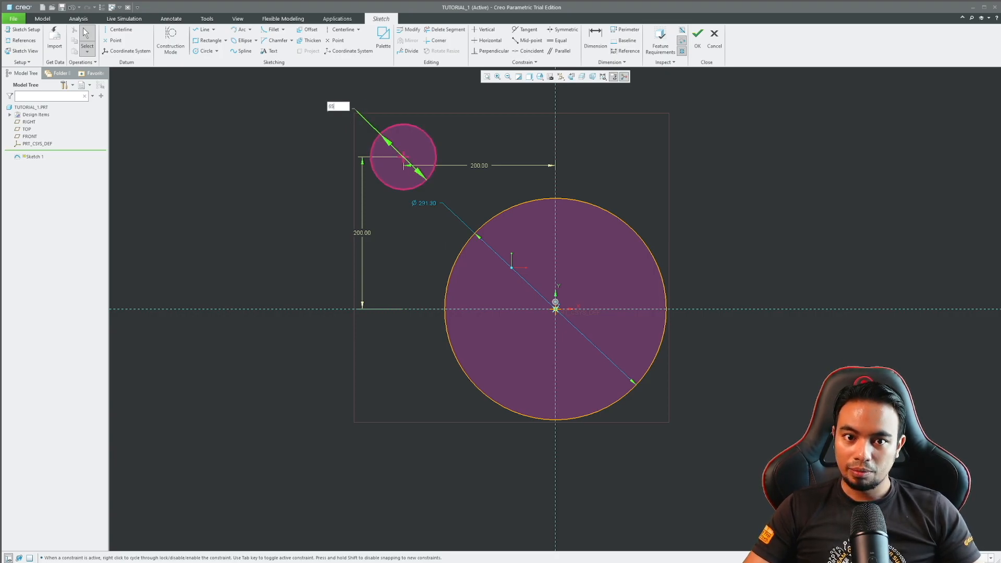
{"action": "key", "text": "Return"}
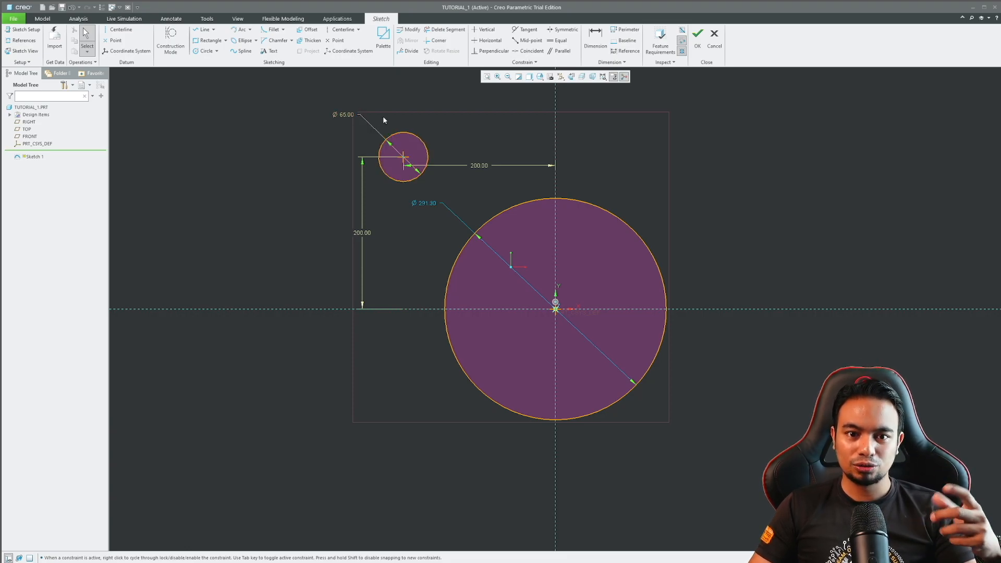
Stretch the small circle freehand again to test its dimension, and restore the diameter to 65 mm
{"action": "left_click_drag", "start_coordinate": [398, 134], "coordinate": [407, 111]}
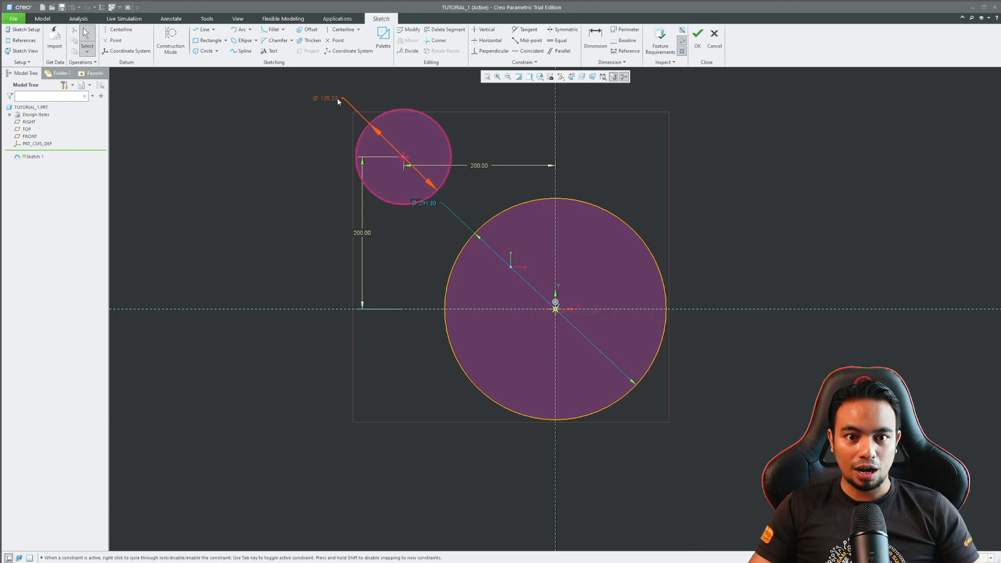
{"action": "type", "text": "65"}
{"action": "key", "text": "Return"}
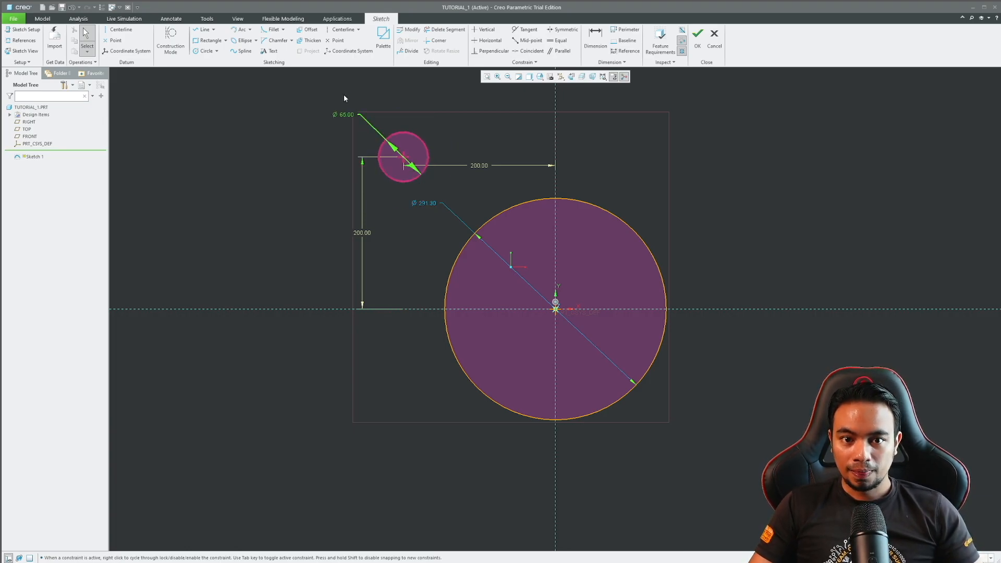
Lock the small circle's diameter dimension
{"action": "left_click", "coordinate": [343, 115]}
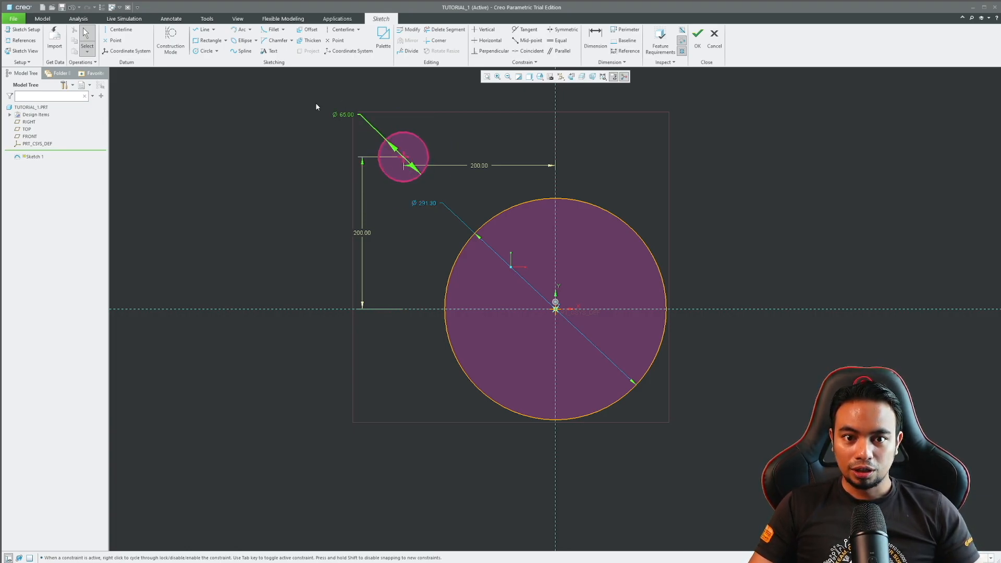
{"action": "left_click", "coordinate": [354, 72]}
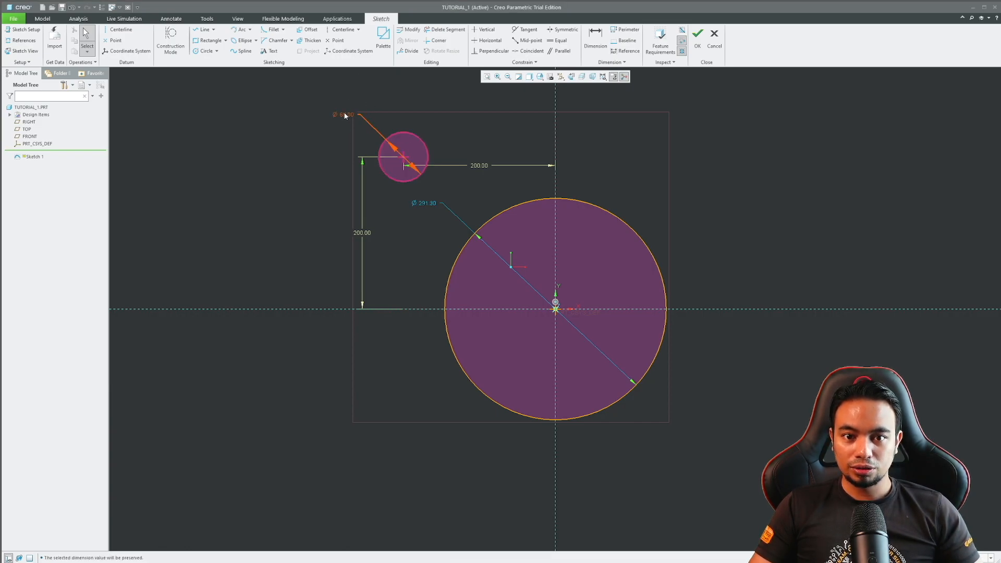
Try to resize the small circle with its diameter locked, and reset its horizontal distance to the vertical axis to 200 mm
{"action": "mouse_move", "coordinate": [402, 132]}
{"action": "left_mouse_down"}
{"action": "mouse_move", "coordinate": [383, 155]}
{"action": "mouse_move", "coordinate": [454, 158]}
{"action": "mouse_move", "coordinate": [432, 153]}
{"action": "left_mouse_up"}
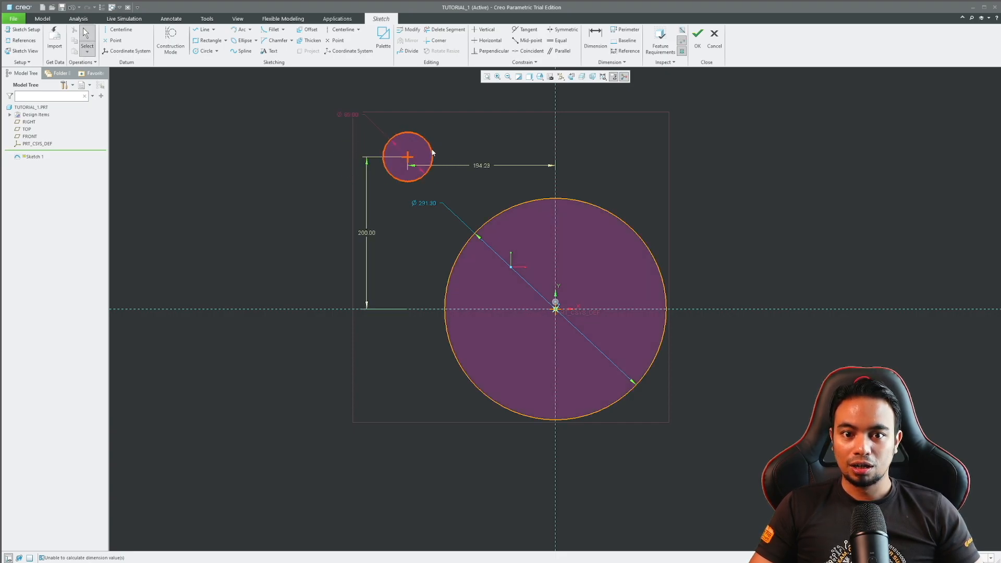
{"action": "double_click", "coordinate": [480, 166]}
{"action": "type", "text": "200"}
{"action": "key", "text": "Return"}
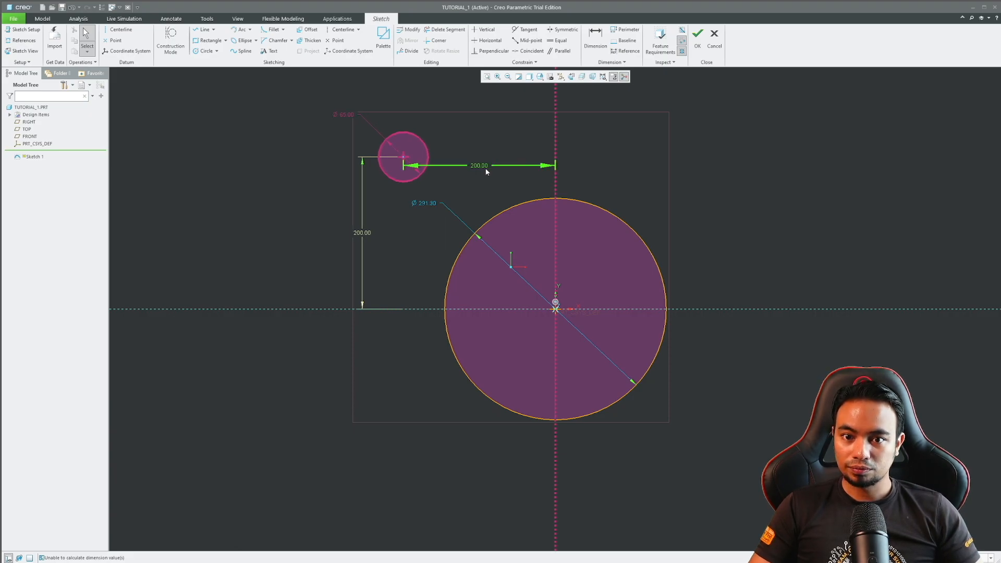
Lock the small circle's horizontal and vertical 200 mm distance dimensions
{"action": "left_click", "coordinate": [506, 146]}
{"action": "left_click", "coordinate": [477, 165]}
{"action": "left_click", "coordinate": [477, 140]}
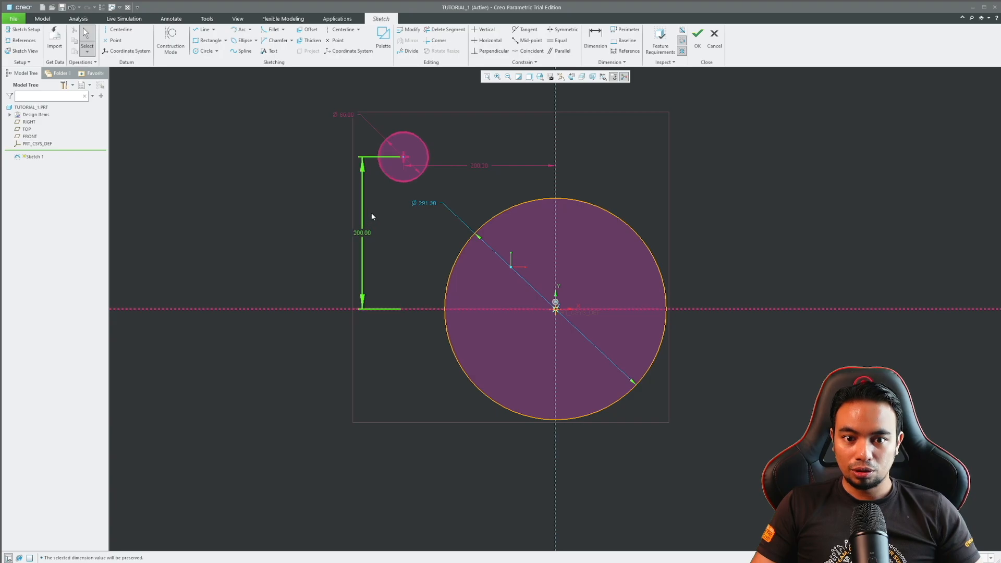
{"action": "left_click", "coordinate": [388, 204]}
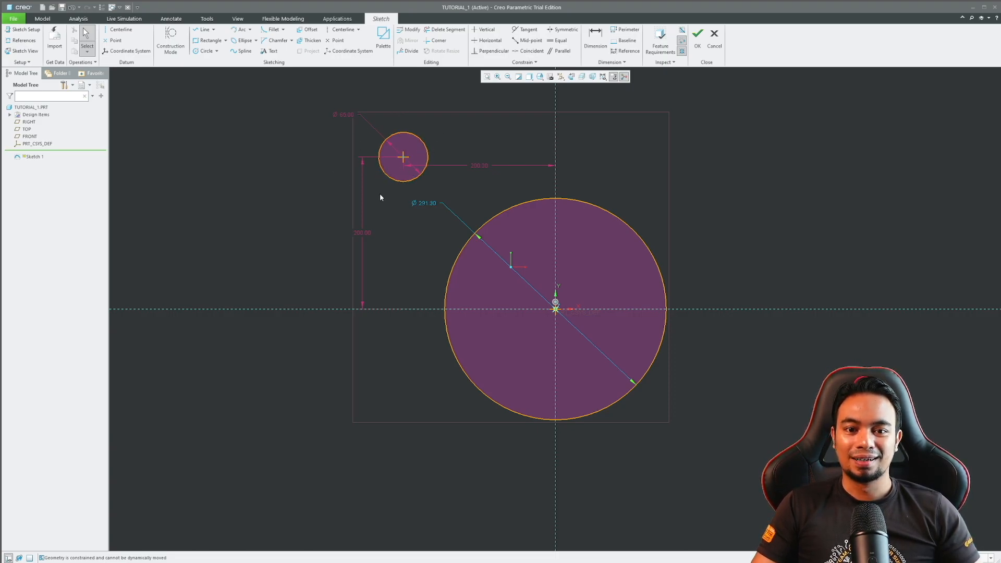
{"action": "left_click", "coordinate": [361, 233]}
{"action": "left_click", "coordinate": [481, 187]}
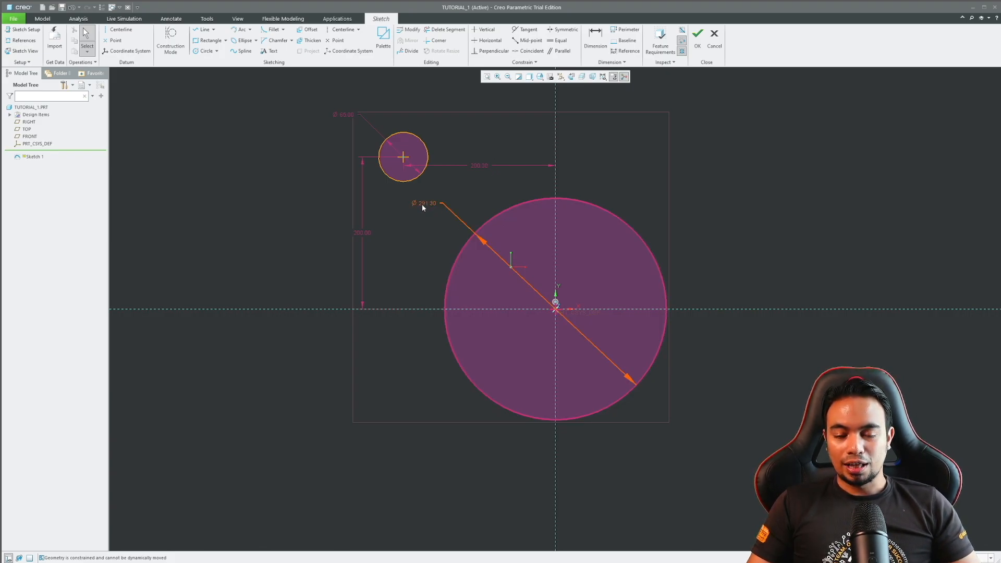
Shrink the large circle freehand, set its diameter to 200 mm, and delete the small circle
{"action": "mouse_move", "coordinate": [510, 219]}
{"action": "left_mouse_down"}
{"action": "mouse_move", "coordinate": [510, 257]}
{"action": "mouse_move", "coordinate": [486, 231]}
{"action": "mouse_move", "coordinate": [501, 247]}
{"action": "mouse_move", "coordinate": [495, 239]}
{"action": "left_mouse_up"}
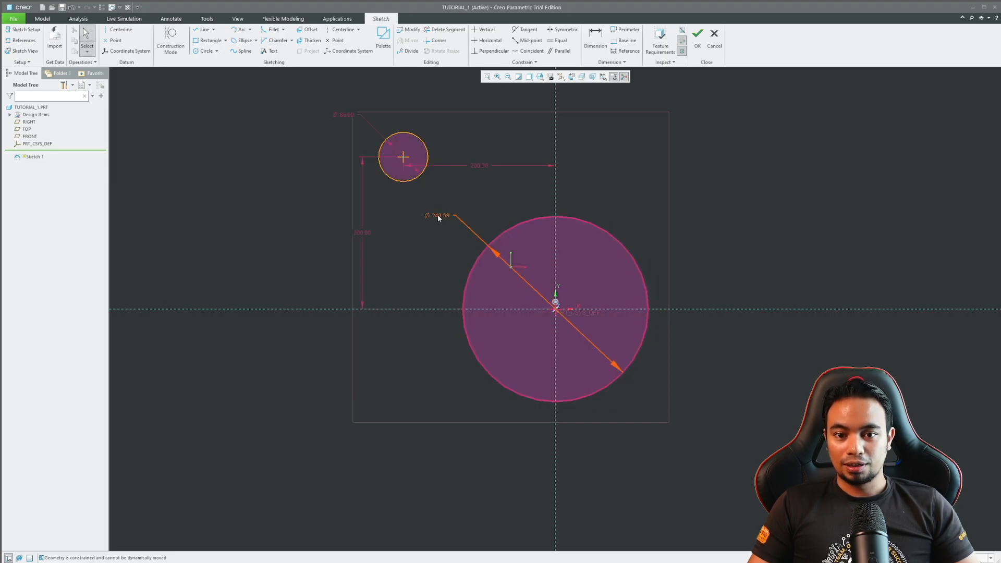
{"action": "double_click", "coordinate": [438, 216]}
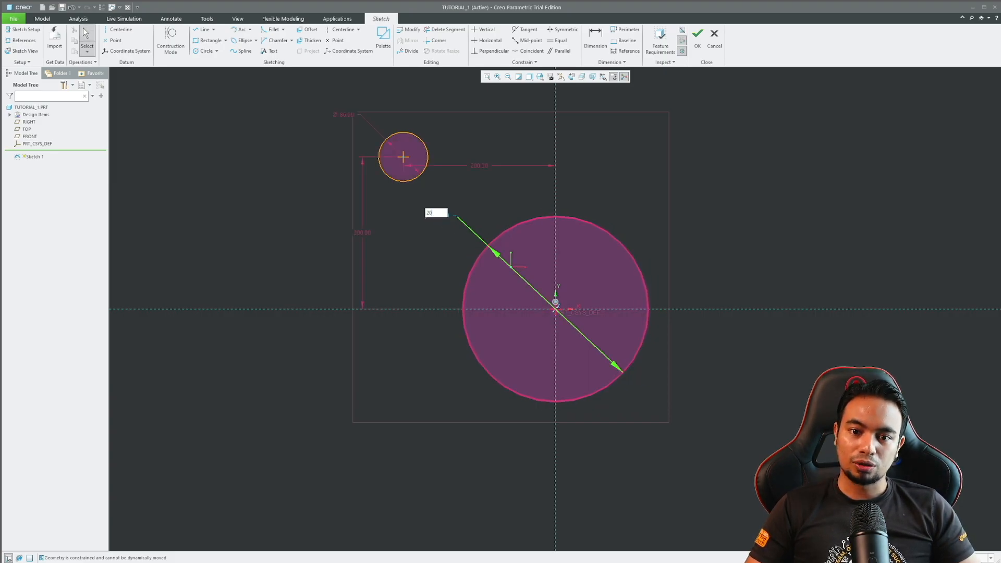
{"action": "key", "text": "Return"}
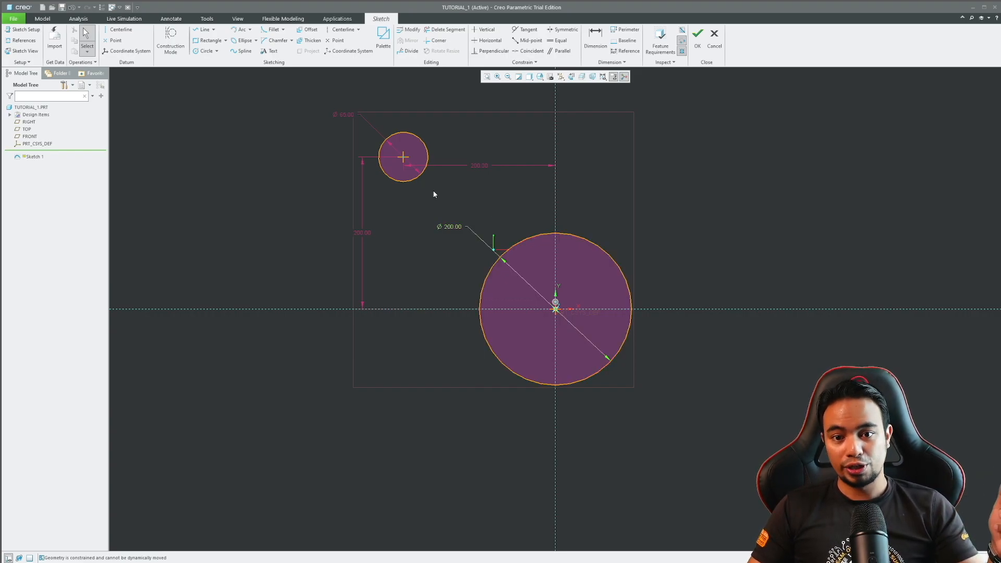
{"action": "left_click", "coordinate": [413, 179]}
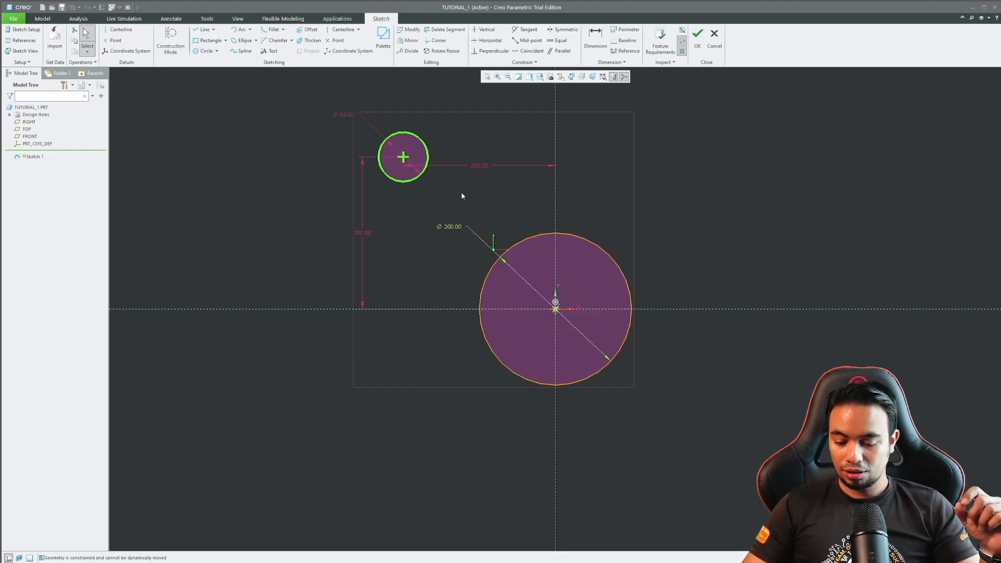
{"action": "key", "text": "Delete"}
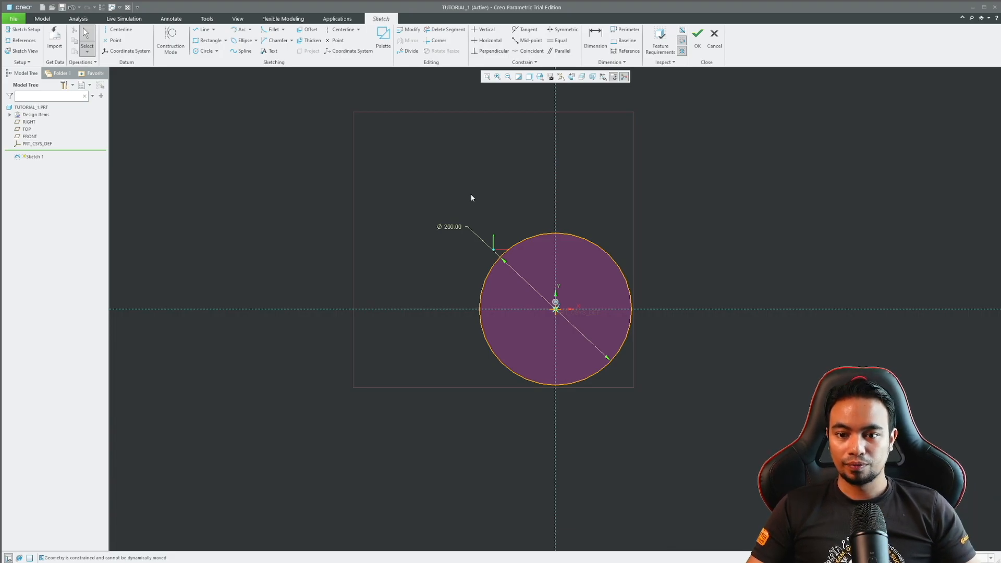
Inspect the circle sketch by panning, zooming and orbiting around it, and restore the 2D sketch orientation
{"action": "mouse_move", "coordinate": [543, 248]}
{"action": "middle_mouse_down", "text": "shift"}
{"action": "mouse_move", "coordinate": [443, 226]}
{"action": "mouse_move", "coordinate": [454, 220]}
{"action": "middle_mouse_up", "text": "shift"}
{"action": "scroll", "coordinate": [444, 230], "scroll_direction": "down", "scroll_amount": 2}
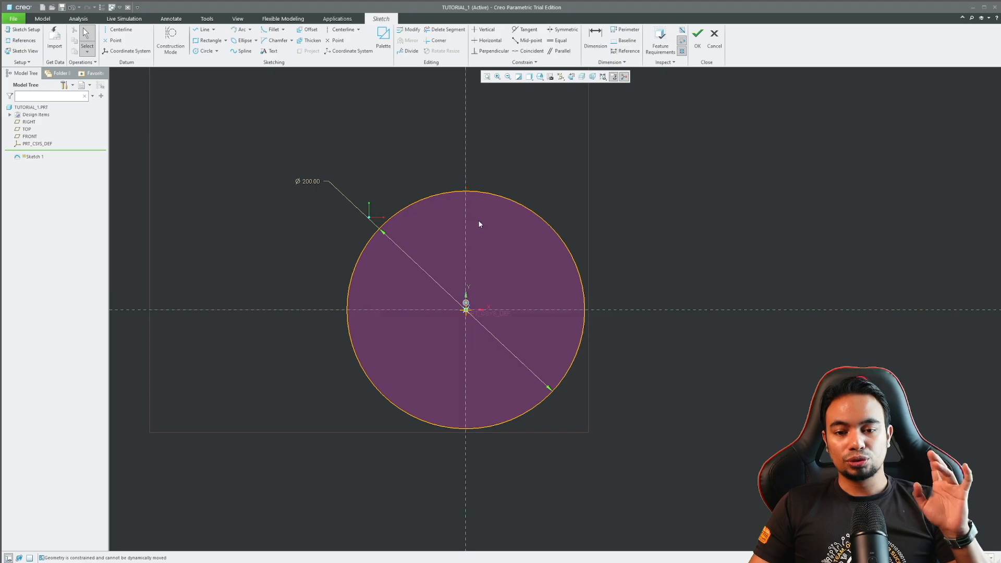
{"action": "scroll", "coordinate": [478, 222], "scroll_direction": "up", "scroll_amount": 1}
{"action": "scroll", "coordinate": [493, 232], "scroll_direction": "down", "scroll_amount": 2}
{"action": "scroll", "coordinate": [490, 212], "scroll_direction": "up", "scroll_amount": 2}
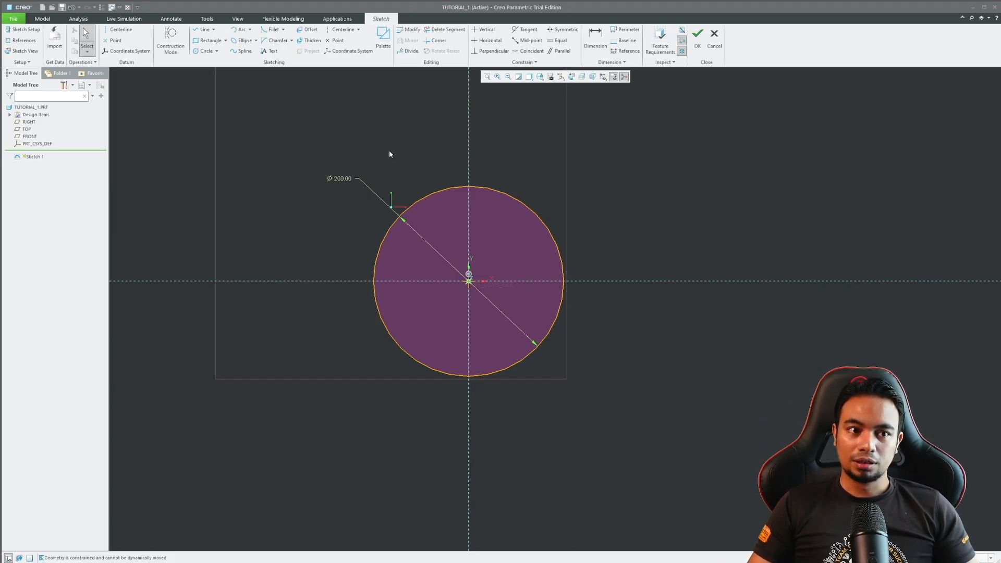
{"action": "mouse_move", "coordinate": [386, 149]}
{"action": "middle_mouse_down"}
{"action": "mouse_move", "coordinate": [463, 127]}
{"action": "mouse_move", "coordinate": [340, 152]}
{"action": "mouse_move", "coordinate": [352, 153]}
{"action": "middle_mouse_up"}
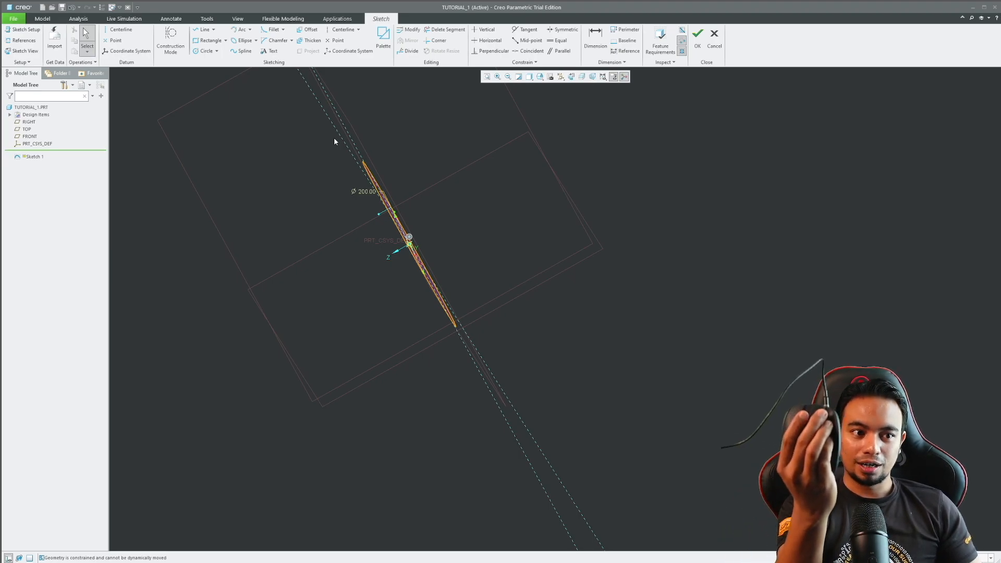
{"action": "mouse_move", "coordinate": [334, 141]}
{"action": "middle_mouse_down"}
{"action": "mouse_move", "coordinate": [325, 90]}
{"action": "mouse_move", "coordinate": [373, 186]}
{"action": "mouse_move", "coordinate": [475, 239]}
{"action": "mouse_move", "coordinate": [541, 230]}
{"action": "mouse_move", "coordinate": [487, 163]}
{"action": "mouse_move", "coordinate": [455, 260]}
{"action": "mouse_move", "coordinate": [582, 218]}
{"action": "mouse_move", "coordinate": [547, 328]}
{"action": "middle_mouse_up"}
{"action": "scroll", "coordinate": [509, 292], "scroll_direction": "up", "scroll_amount": 5}
{"action": "scroll", "coordinate": [502, 288], "scroll_direction": "down", "scroll_amount": 4}
{"action": "scroll", "coordinate": [499, 277], "scroll_direction": "up", "scroll_amount": 5}
{"action": "scroll", "coordinate": [498, 277], "scroll_direction": "down", "scroll_amount": 7}
{"action": "scroll", "coordinate": [498, 272], "scroll_direction": "up", "scroll_amount": 5}
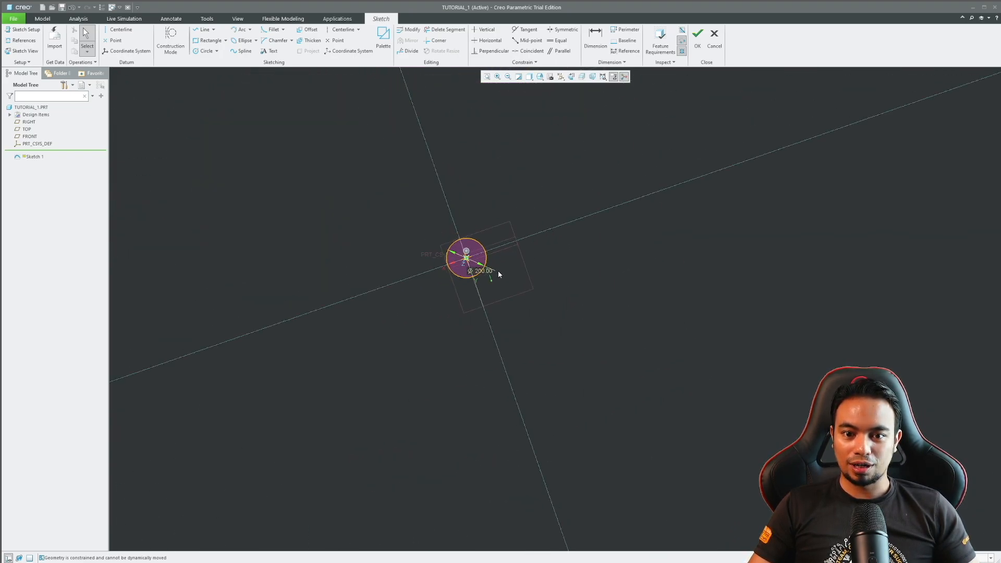
{"action": "scroll", "coordinate": [456, 251], "scroll_direction": "down", "scroll_amount": 7}
{"action": "scroll", "coordinate": [431, 224], "scroll_direction": "up", "scroll_amount": 1}
{"action": "scroll", "coordinate": [433, 221], "scroll_direction": "down", "scroll_amount": 2}
{"action": "scroll", "coordinate": [439, 223], "scroll_direction": "up", "scroll_amount": 5}
{"action": "scroll", "coordinate": [439, 222], "scroll_direction": "down", "scroll_amount": 1}
{"action": "scroll", "coordinate": [442, 224], "scroll_direction": "up", "scroll_amount": 1}
{"action": "mouse_move", "coordinate": [444, 230]}
{"action": "middle_mouse_down"}
{"action": "mouse_move", "coordinate": [389, 198]}
{"action": "mouse_move", "coordinate": [565, 344]}
{"action": "mouse_move", "coordinate": [395, 286]}
{"action": "mouse_move", "coordinate": [411, 369]}
{"action": "mouse_move", "coordinate": [392, 405]}
{"action": "mouse_move", "coordinate": [465, 217]}
{"action": "mouse_move", "coordinate": [367, 237]}
{"action": "mouse_move", "coordinate": [416, 293]}
{"action": "mouse_move", "coordinate": [481, 408]}
{"action": "mouse_move", "coordinate": [417, 421]}
{"action": "mouse_move", "coordinate": [599, 297]}
{"action": "mouse_move", "coordinate": [628, 158]}
{"action": "mouse_move", "coordinate": [601, 280]}
{"action": "mouse_move", "coordinate": [697, 375]}
{"action": "mouse_move", "coordinate": [542, 365]}
{"action": "mouse_move", "coordinate": [555, 461]}
{"action": "mouse_move", "coordinate": [492, 230]}
{"action": "mouse_move", "coordinate": [470, 225]}
{"action": "mouse_move", "coordinate": [464, 199]}
{"action": "mouse_move", "coordinate": [523, 230]}
{"action": "mouse_move", "coordinate": [496, 240]}
{"action": "mouse_move", "coordinate": [517, 209]}
{"action": "mouse_move", "coordinate": [429, 210]}
{"action": "mouse_move", "coordinate": [432, 241]}
{"action": "middle_mouse_up"}
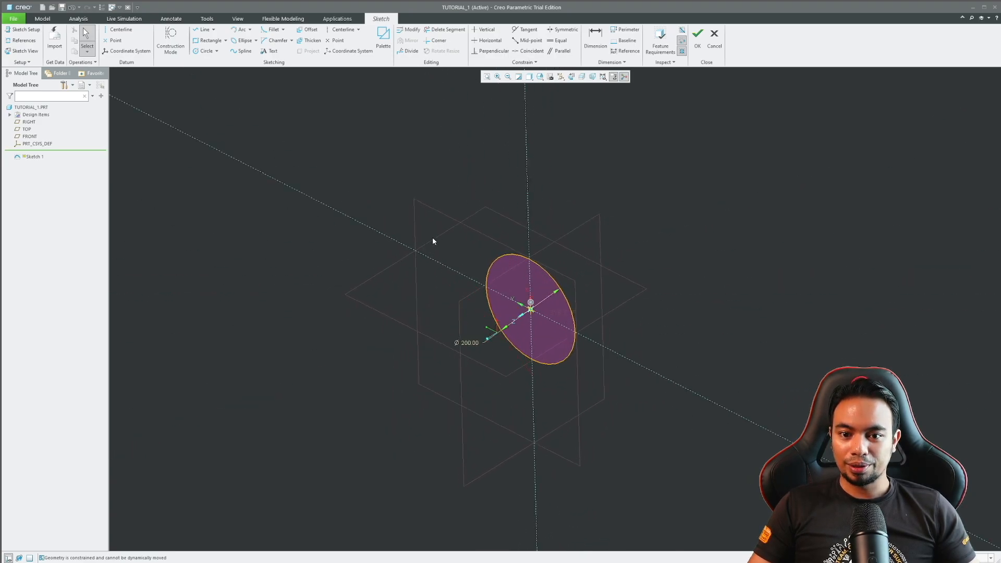
{"action": "left_click", "coordinate": [29, 52]}
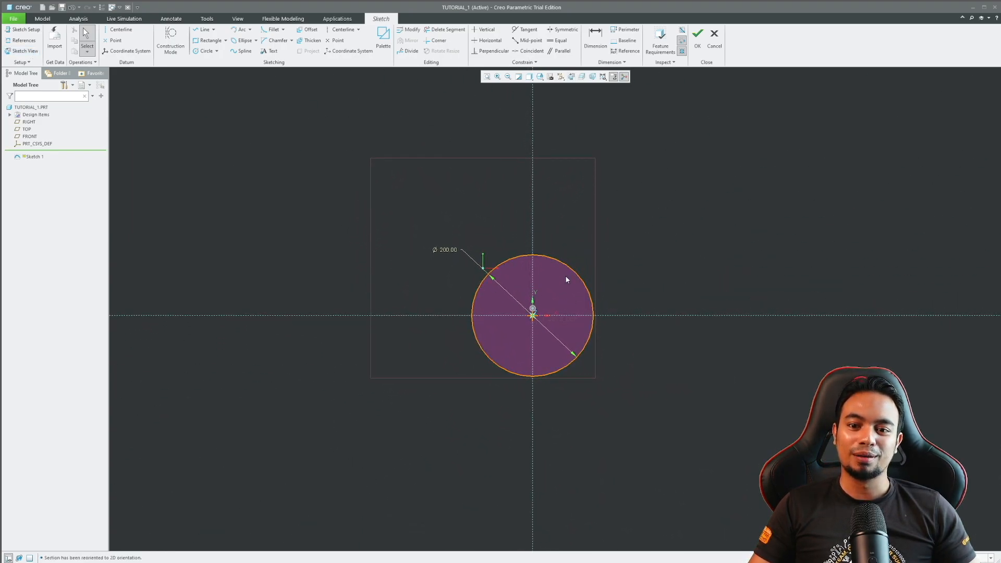
Examine the circle at several zoom levels and tilted angles, and reorient the view square to the sketch plane
{"action": "scroll", "coordinate": [565, 276], "scroll_direction": "down", "scroll_amount": 5}
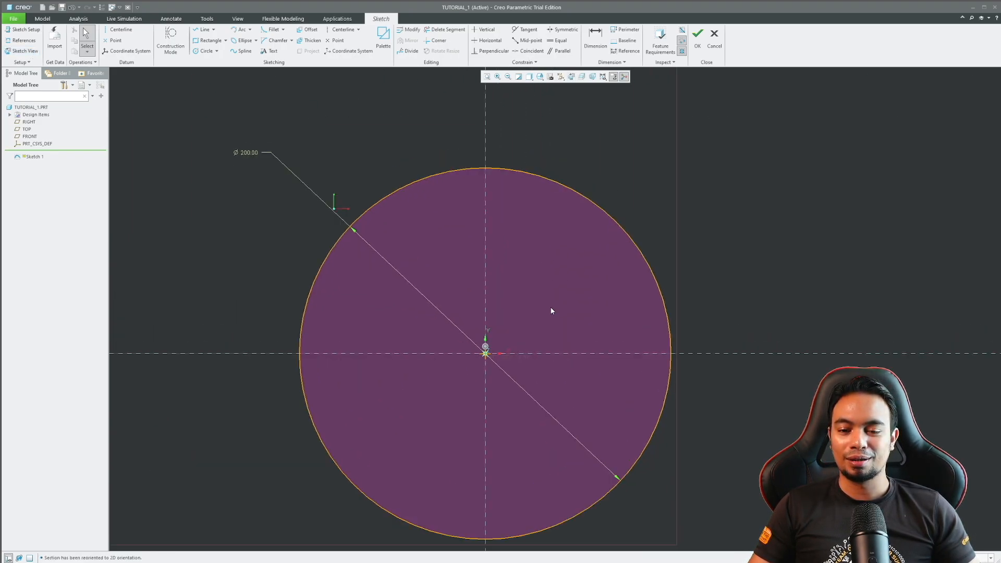
{"action": "scroll", "coordinate": [551, 311], "scroll_direction": "up", "scroll_amount": 4}
{"action": "scroll", "coordinate": [549, 362], "scroll_direction": "down", "scroll_amount": 3}
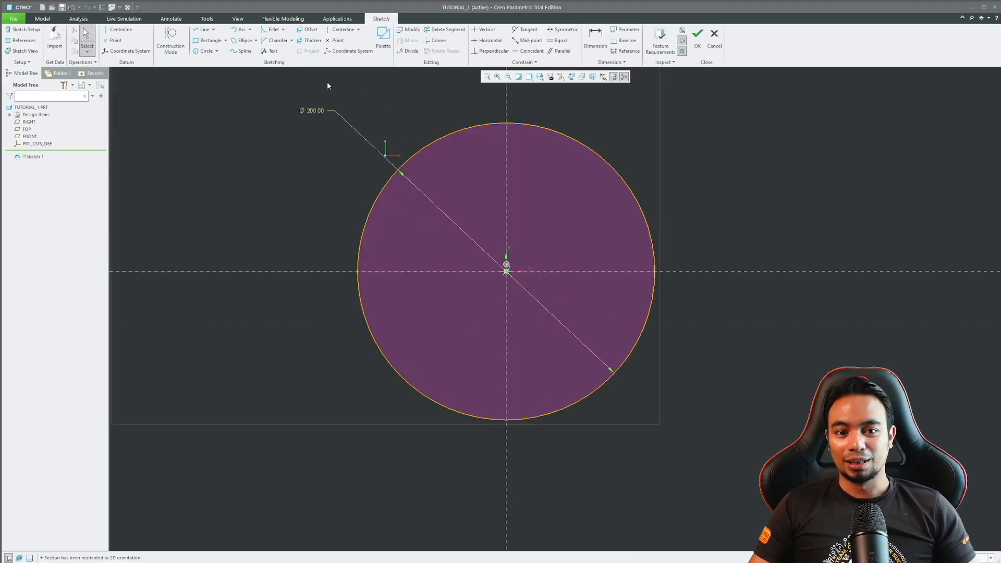
{"action": "scroll", "coordinate": [470, 208], "scroll_direction": "up", "scroll_amount": 4}
{"action": "scroll", "coordinate": [470, 209], "scroll_direction": "up", "scroll_amount": 1}
{"action": "scroll", "coordinate": [476, 209], "scroll_direction": "down", "scroll_amount": 4}
{"action": "scroll", "coordinate": [478, 211], "scroll_direction": "up", "scroll_amount": 2}
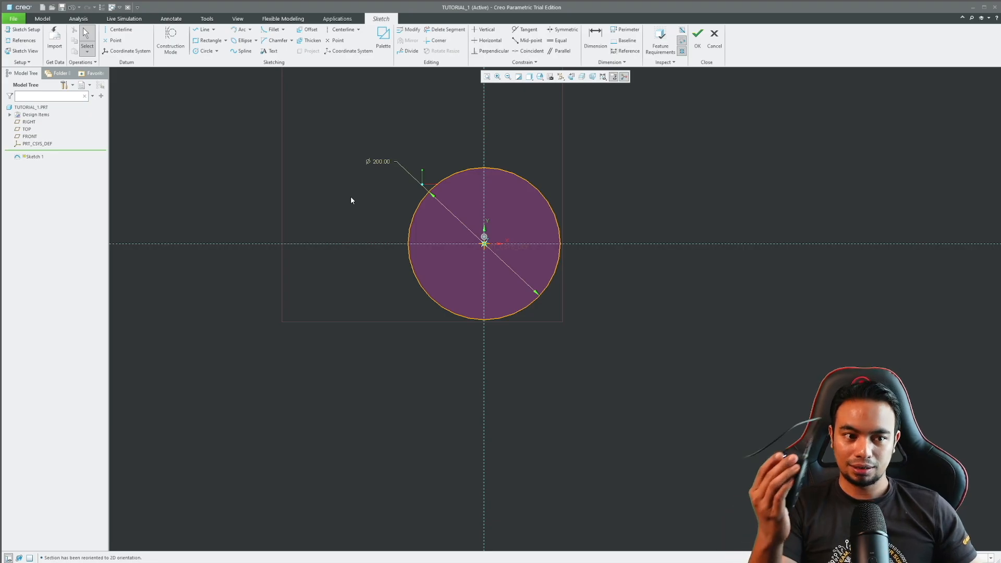
{"action": "mouse_move", "coordinate": [365, 184]}
{"action": "middle_mouse_down"}
{"action": "mouse_move", "coordinate": [405, 192]}
{"action": "mouse_move", "coordinate": [402, 212]}
{"action": "mouse_move", "coordinate": [403, 183]}
{"action": "mouse_move", "coordinate": [408, 271]}
{"action": "mouse_move", "coordinate": [393, 203]}
{"action": "mouse_move", "coordinate": [370, 187]}
{"action": "mouse_move", "coordinate": [393, 237]}
{"action": "mouse_move", "coordinate": [431, 275]}
{"action": "mouse_move", "coordinate": [393, 273]}
{"action": "middle_mouse_up"}
{"action": "left_click", "coordinate": [29, 54]}
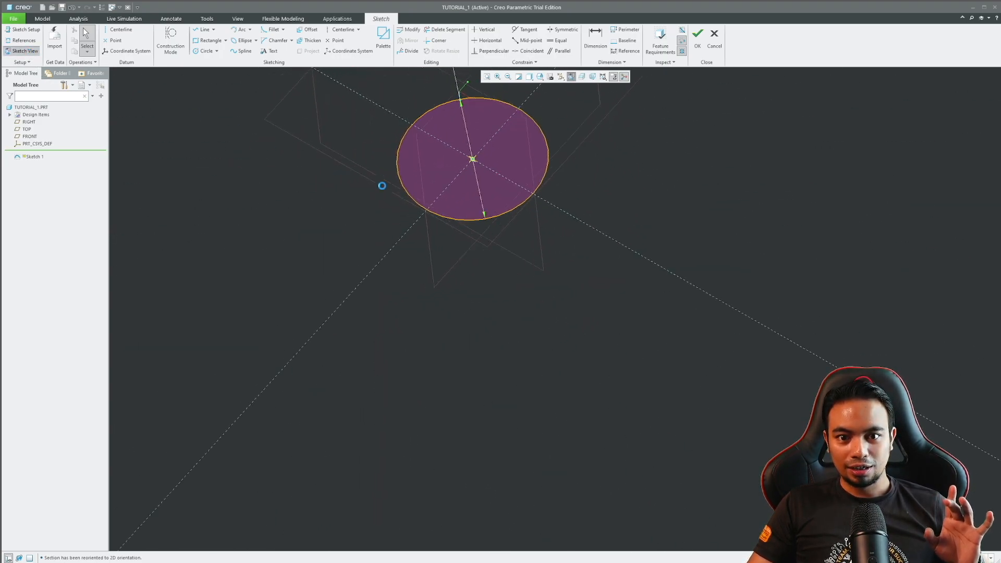
{"action": "mouse_move", "coordinate": [449, 161]}
{"action": "middle_mouse_down"}
{"action": "mouse_move", "coordinate": [414, 266]}
{"action": "mouse_move", "coordinate": [405, 167]}
{"action": "mouse_move", "coordinate": [324, 374]}
{"action": "mouse_move", "coordinate": [406, 353]}
{"action": "mouse_move", "coordinate": [330, 353]}
{"action": "mouse_move", "coordinate": [245, 319]}
{"action": "mouse_move", "coordinate": [390, 321]}
{"action": "mouse_move", "coordinate": [373, 254]}
{"action": "mouse_move", "coordinate": [352, 258]}
{"action": "middle_mouse_up"}
{"action": "scroll", "coordinate": [362, 188], "scroll_direction": "down", "scroll_amount": 2}
{"action": "mouse_move", "coordinate": [362, 188]}
{"action": "middle_mouse_down"}
{"action": "mouse_move", "coordinate": [346, 315]}
{"action": "mouse_move", "coordinate": [374, 224]}
{"action": "mouse_move", "coordinate": [397, 260]}
{"action": "middle_mouse_up"}
{"action": "scroll", "coordinate": [324, 290], "scroll_direction": "up", "scroll_amount": 2}
{"action": "scroll", "coordinate": [373, 224], "scroll_direction": "down", "scroll_amount": 1}
{"action": "scroll", "coordinate": [374, 226], "scroll_direction": "down", "scroll_amount": 1}
{"action": "scroll", "coordinate": [397, 227], "scroll_direction": "up", "scroll_amount": 1}
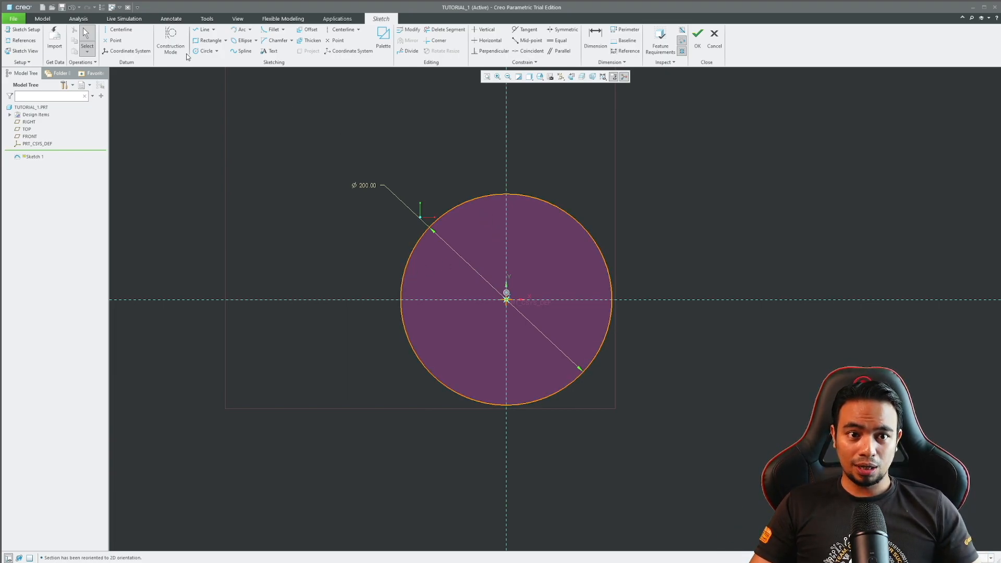
Finish the circle sketch and return to the part model
{"action": "left_click", "coordinate": [702, 46]}
{"action": "scroll", "coordinate": [375, 151], "scroll_direction": "down", "scroll_amount": 3}
{"action": "scroll", "coordinate": [468, 204], "scroll_direction": "up", "scroll_amount": 4}
{"action": "scroll", "coordinate": [488, 224], "scroll_direction": "down", "scroll_amount": 5}
{"action": "scroll", "coordinate": [502, 246], "scroll_direction": "up", "scroll_amount": 3}
{"action": "scroll", "coordinate": [443, 187], "scroll_direction": "down", "scroll_amount": 5}
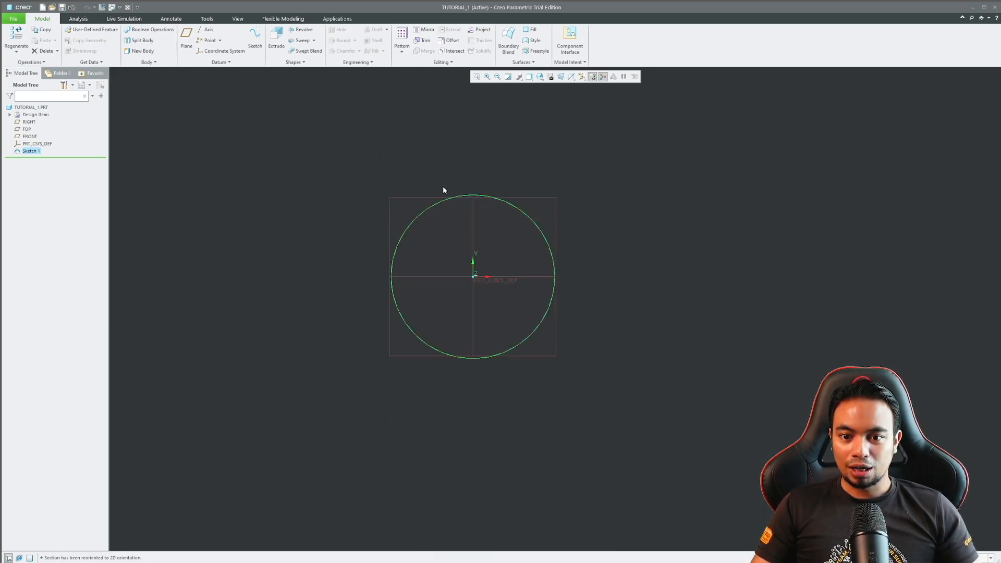
Examine the finished circle and the surrounding datum planes in 3D from different angles and distances
{"action": "scroll", "coordinate": [445, 198], "scroll_direction": "up", "scroll_amount": 3}
{"action": "scroll", "coordinate": [443, 196], "scroll_direction": "down", "scroll_amount": 3}
{"action": "scroll", "coordinate": [447, 193], "scroll_direction": "up", "scroll_amount": 3}
{"action": "scroll", "coordinate": [450, 189], "scroll_direction": "down", "scroll_amount": 3}
{"action": "middle_click_drag", "start_coordinate": [463, 202], "coordinate": [468, 200]}
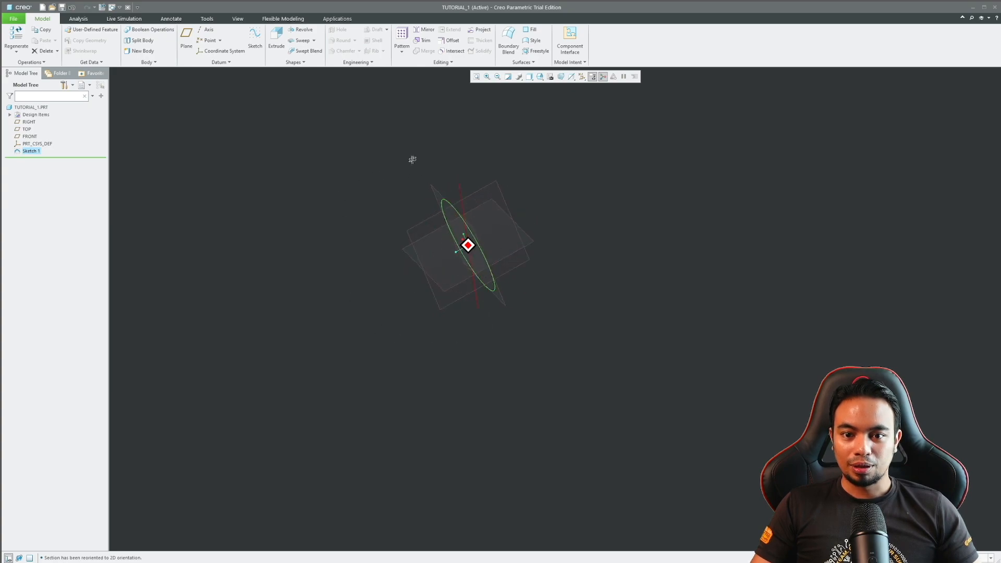
{"action": "mouse_move", "coordinate": [260, 267]}
{"action": "middle_mouse_down"}
{"action": "mouse_move", "coordinate": [436, 196]}
{"action": "mouse_move", "coordinate": [585, 270]}
{"action": "middle_mouse_up"}
{"action": "mouse_move", "coordinate": [509, 404]}
{"action": "middle_mouse_down"}
{"action": "mouse_move", "coordinate": [469, 212]}
{"action": "mouse_move", "coordinate": [548, 271]}
{"action": "mouse_move", "coordinate": [428, 313]}
{"action": "mouse_move", "coordinate": [386, 237]}
{"action": "mouse_move", "coordinate": [386, 291]}
{"action": "mouse_move", "coordinate": [417, 266]}
{"action": "mouse_move", "coordinate": [410, 256]}
{"action": "mouse_move", "coordinate": [543, 287]}
{"action": "mouse_move", "coordinate": [552, 329]}
{"action": "mouse_move", "coordinate": [458, 351]}
{"action": "mouse_move", "coordinate": [465, 398]}
{"action": "mouse_move", "coordinate": [460, 309]}
{"action": "mouse_move", "coordinate": [546, 287]}
{"action": "mouse_move", "coordinate": [274, 313]}
{"action": "mouse_move", "coordinate": [472, 179]}
{"action": "mouse_move", "coordinate": [421, 295]}
{"action": "mouse_move", "coordinate": [514, 286]}
{"action": "middle_mouse_up"}
{"action": "scroll", "coordinate": [514, 284], "scroll_direction": "down", "scroll_amount": 3}
{"action": "scroll", "coordinate": [514, 284], "scroll_direction": "up", "scroll_amount": 1}
{"action": "mouse_move", "coordinate": [438, 272]}
{"action": "middle_mouse_down"}
{"action": "mouse_move", "coordinate": [374, 329]}
{"action": "mouse_move", "coordinate": [445, 364]}
{"action": "mouse_move", "coordinate": [465, 311]}
{"action": "mouse_move", "coordinate": [407, 315]}
{"action": "middle_mouse_up"}
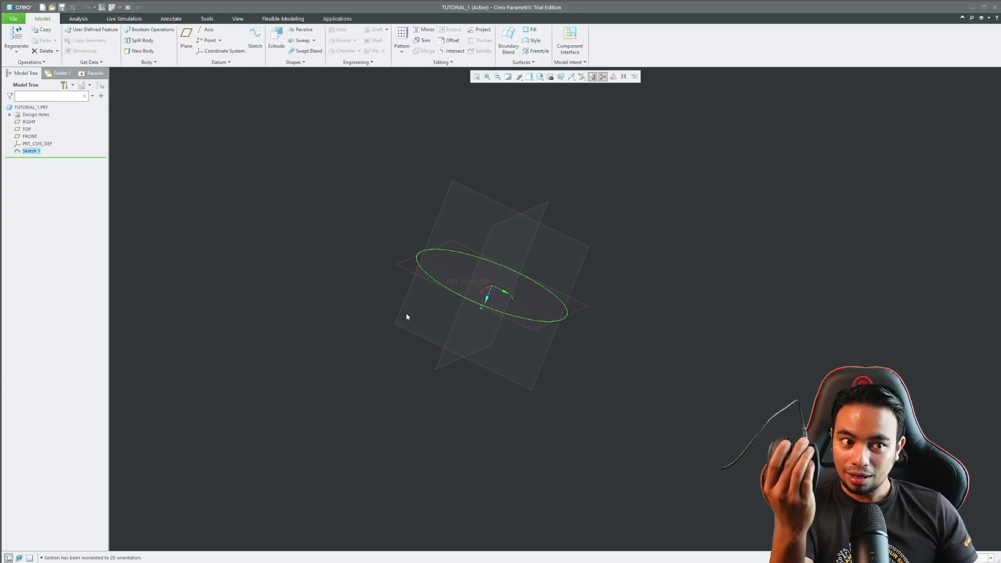
{"action": "scroll", "coordinate": [453, 261], "scroll_direction": "up", "scroll_amount": 2}
{"action": "scroll", "coordinate": [454, 267], "scroll_direction": "down", "scroll_amount": 2}
{"action": "scroll", "coordinate": [458, 273], "scroll_direction": "up", "scroll_amount": 1}
{"action": "scroll", "coordinate": [457, 275], "scroll_direction": "up", "scroll_amount": 2}
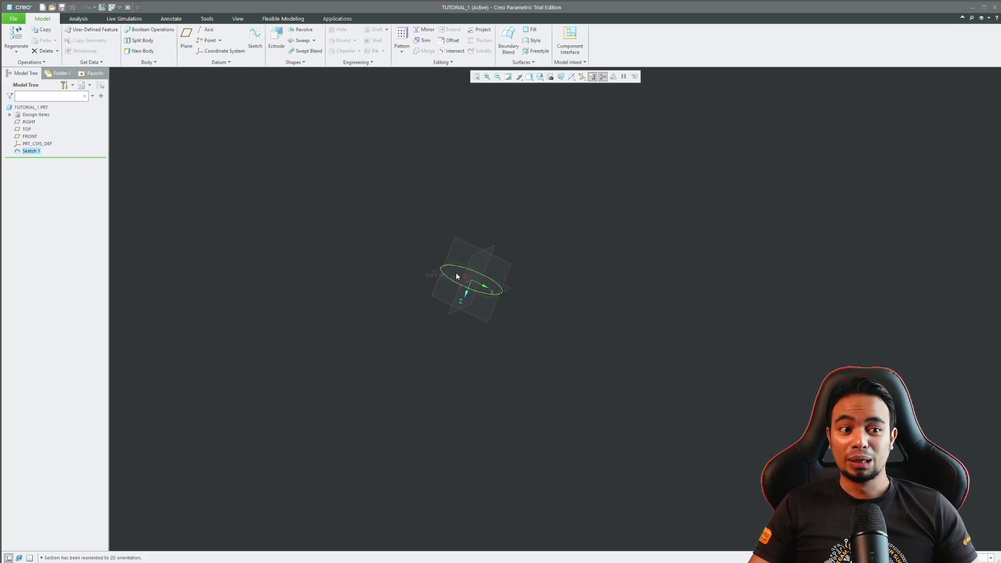
{"action": "scroll", "coordinate": [456, 276], "scroll_direction": "down", "scroll_amount": 5}
{"action": "scroll", "coordinate": [457, 277], "scroll_direction": "up", "scroll_amount": 1}
{"action": "scroll", "coordinate": [456, 276], "scroll_direction": "down", "scroll_amount": 2}
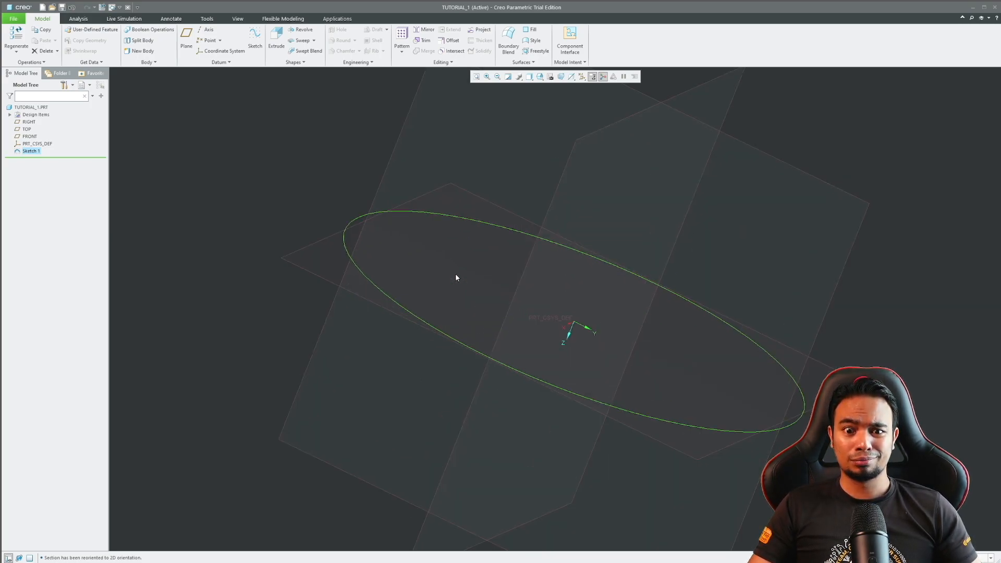
{"action": "scroll", "coordinate": [458, 275], "scroll_direction": "up", "scroll_amount": 6}
{"action": "mouse_move", "coordinate": [463, 275]}
{"action": "middle_mouse_down"}
{"action": "mouse_move", "coordinate": [443, 331]}
{"action": "mouse_move", "coordinate": [529, 265]}
{"action": "mouse_move", "coordinate": [492, 268]}
{"action": "mouse_move", "coordinate": [530, 248]}
{"action": "middle_mouse_up"}
{"action": "scroll", "coordinate": [470, 266], "scroll_direction": "down", "scroll_amount": 4}
{"action": "scroll", "coordinate": [517, 261], "scroll_direction": "up", "scroll_amount": 2}
{"action": "scroll", "coordinate": [488, 275], "scroll_direction": "down", "scroll_amount": 2}
{"action": "scroll", "coordinate": [488, 275], "scroll_direction": "up", "scroll_amount": 1}
{"action": "middle_click_drag", "start_coordinate": [488, 275], "coordinate": [438, 280], "text": "shift"}
{"action": "mouse_move", "coordinate": [457, 335]}
{"action": "middle_mouse_down"}
{"action": "mouse_move", "coordinate": [440, 331]}
{"action": "mouse_move", "coordinate": [424, 280]}
{"action": "mouse_move", "coordinate": [443, 311]}
{"action": "mouse_move", "coordinate": [404, 345]}
{"action": "mouse_move", "coordinate": [401, 338]}
{"action": "middle_mouse_up"}
{"action": "mouse_move", "coordinate": [460, 284]}
{"action": "middle_mouse_down"}
{"action": "mouse_move", "coordinate": [440, 323]}
{"action": "mouse_move", "coordinate": [474, 284]}
{"action": "mouse_move", "coordinate": [487, 301]}
{"action": "mouse_move", "coordinate": [481, 290]}
{"action": "mouse_move", "coordinate": [465, 314]}
{"action": "mouse_move", "coordinate": [456, 289]}
{"action": "middle_mouse_up"}
{"action": "scroll", "coordinate": [454, 286], "scroll_direction": "down", "scroll_amount": 3}
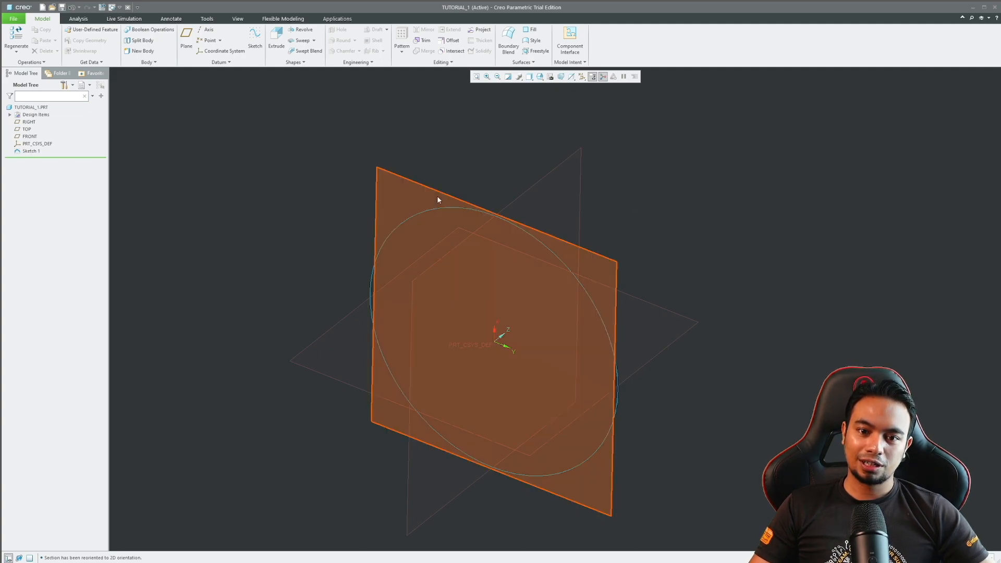
Extrude the circle sketch into a solid cylinder, stretching its depth freehand and setting it to 350 mm
{"action": "left_click", "coordinate": [428, 214]}
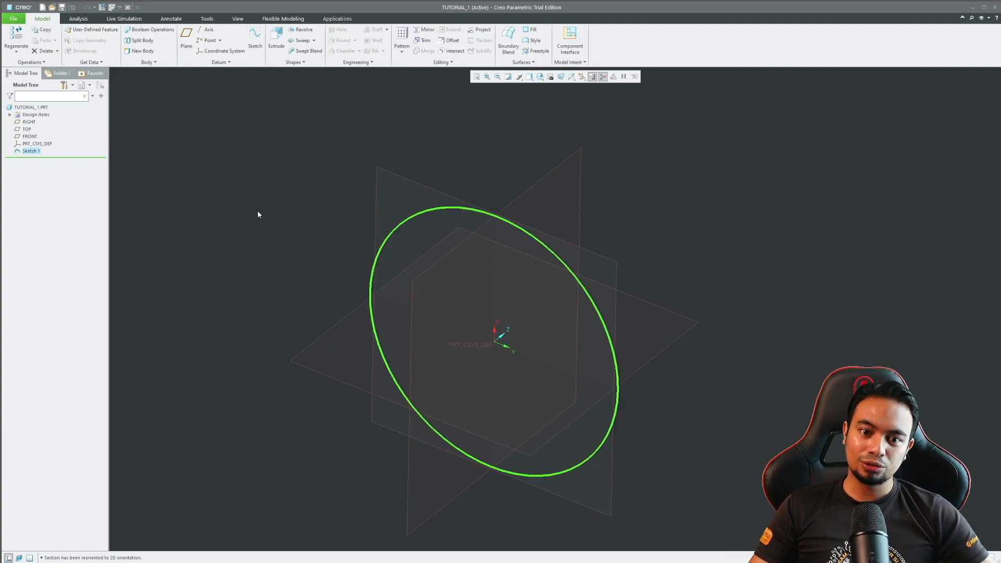
{"action": "left_click", "coordinate": [276, 37]}
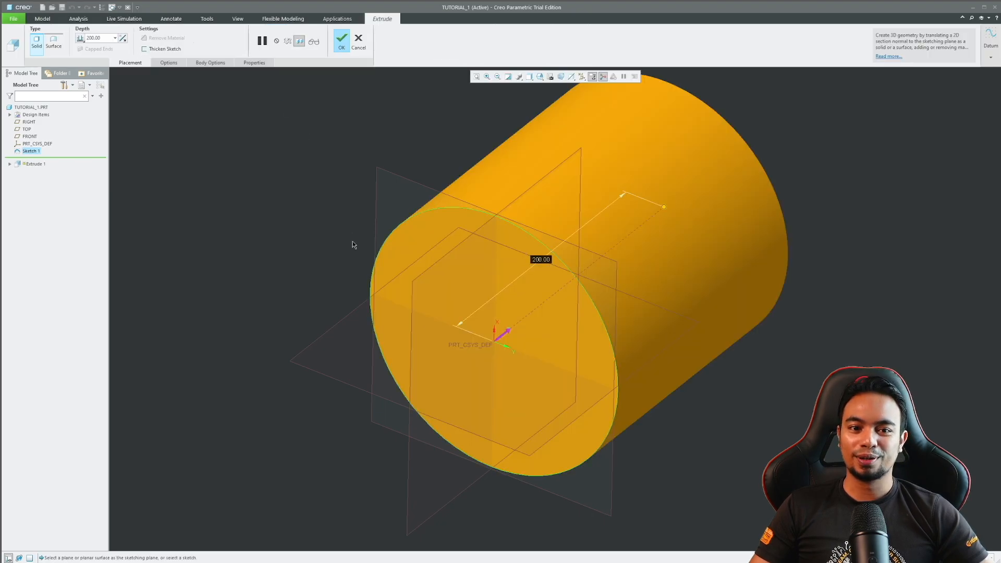
{"action": "scroll", "coordinate": [252, 268], "scroll_direction": "down", "scroll_amount": 3}
{"action": "scroll", "coordinate": [268, 232], "scroll_direction": "up", "scroll_amount": 2}
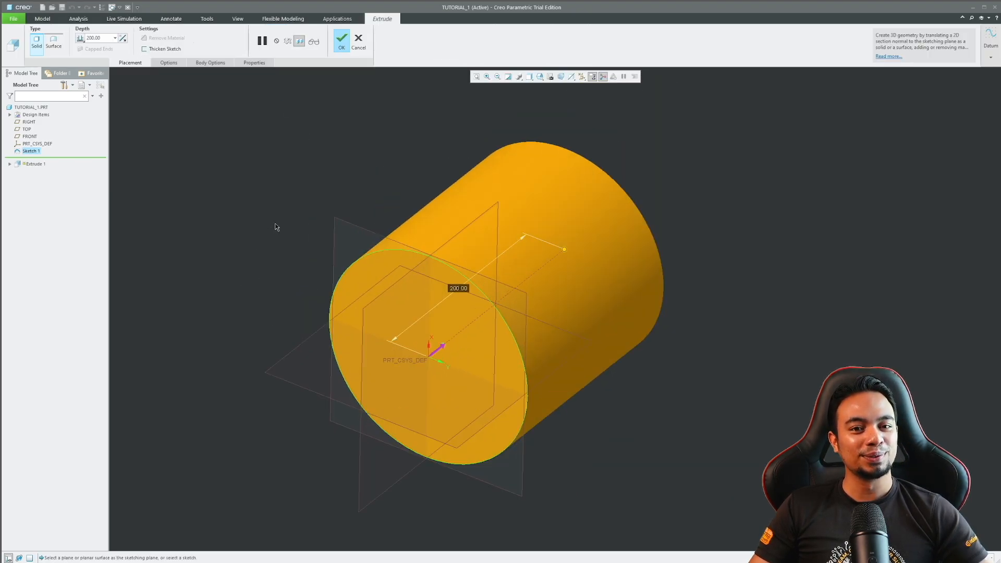
{"action": "left_click_drag", "start_coordinate": [564, 252], "coordinate": [595, 219]}
{"action": "scroll", "coordinate": [469, 380], "scroll_direction": "down", "scroll_amount": 2}
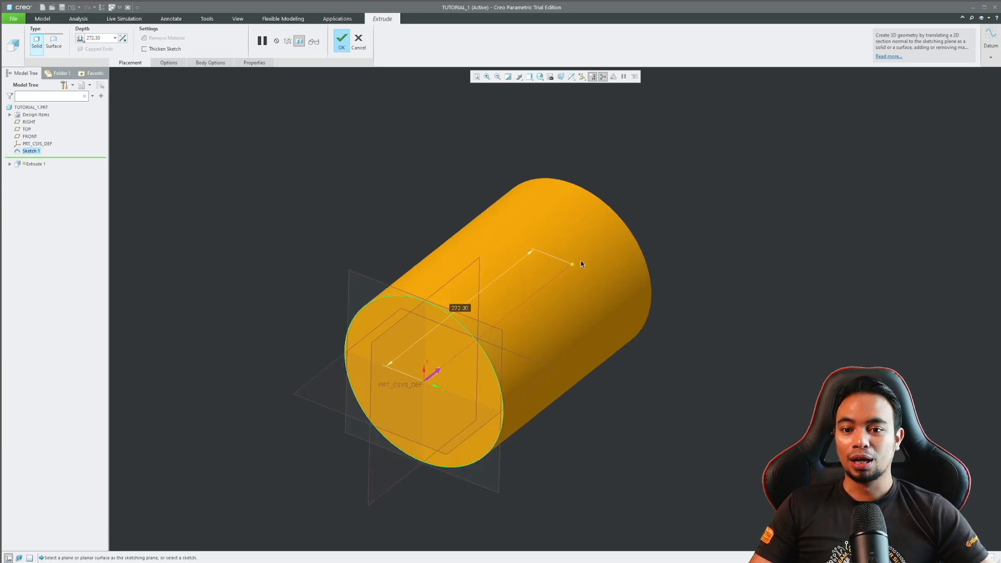
{"action": "mouse_move", "coordinate": [572, 267]}
{"action": "left_mouse_down"}
{"action": "mouse_move", "coordinate": [641, 226]}
{"action": "mouse_move", "coordinate": [536, 286]}
{"action": "left_mouse_up"}
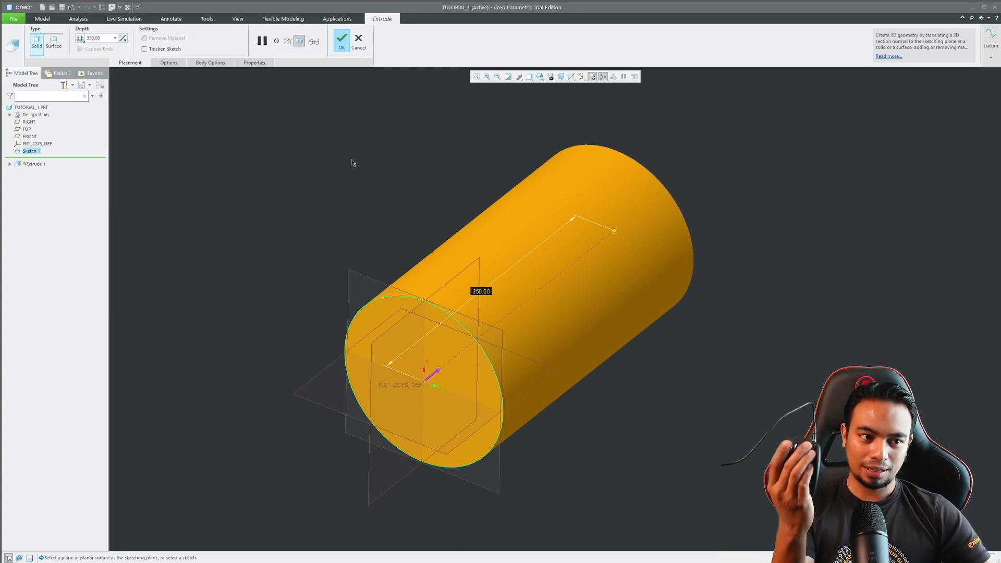
{"action": "left_click", "coordinate": [342, 42]}
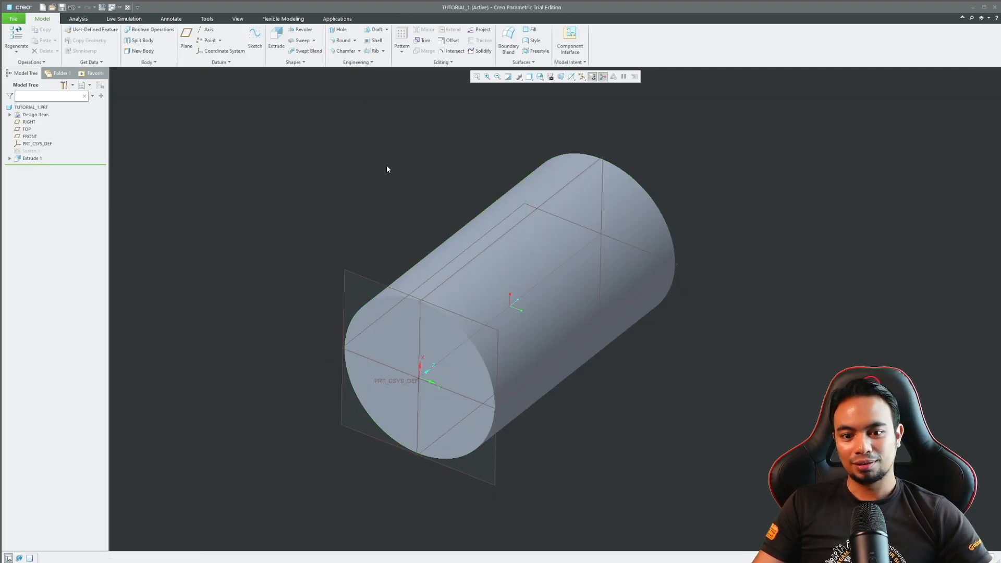
Examine the extruded cylinder's end face and side from different distances and angles
{"action": "key", "text": "ctrl+d"}
{"action": "middle_click_drag", "start_coordinate": [426, 148], "coordinate": [390, 133], "text": "shift"}
{"action": "scroll", "coordinate": [380, 205], "scroll_direction": "down", "scroll_amount": 4}
{"action": "scroll", "coordinate": [385, 153], "scroll_direction": "up", "scroll_amount": 2}
{"action": "scroll", "coordinate": [385, 158], "scroll_direction": "down", "scroll_amount": 2}
{"action": "scroll", "coordinate": [386, 140], "scroll_direction": "up", "scroll_amount": 2}
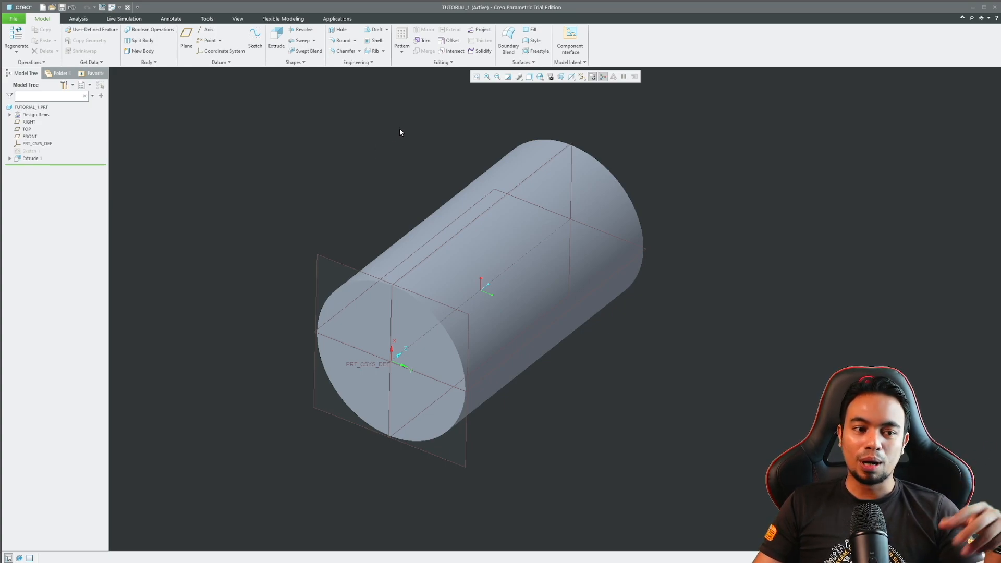
{"action": "left_click", "coordinate": [456, 345]}
{"action": "left_click", "coordinate": [457, 349]}
{"action": "left_click", "coordinate": [621, 368]}
{"action": "mouse_move", "coordinate": [651, 320]}
{"action": "middle_mouse_down"}
{"action": "mouse_move", "coordinate": [344, 195]}
{"action": "mouse_move", "coordinate": [397, 203]}
{"action": "mouse_move", "coordinate": [380, 177]}
{"action": "mouse_move", "coordinate": [405, 199]}
{"action": "mouse_move", "coordinate": [416, 247]}
{"action": "mouse_move", "coordinate": [431, 232]}
{"action": "mouse_move", "coordinate": [455, 263]}
{"action": "middle_mouse_up"}
{"action": "scroll", "coordinate": [456, 263], "scroll_direction": "up", "scroll_amount": 2}
{"action": "scroll", "coordinate": [428, 288], "scroll_direction": "down", "scroll_amount": 2}
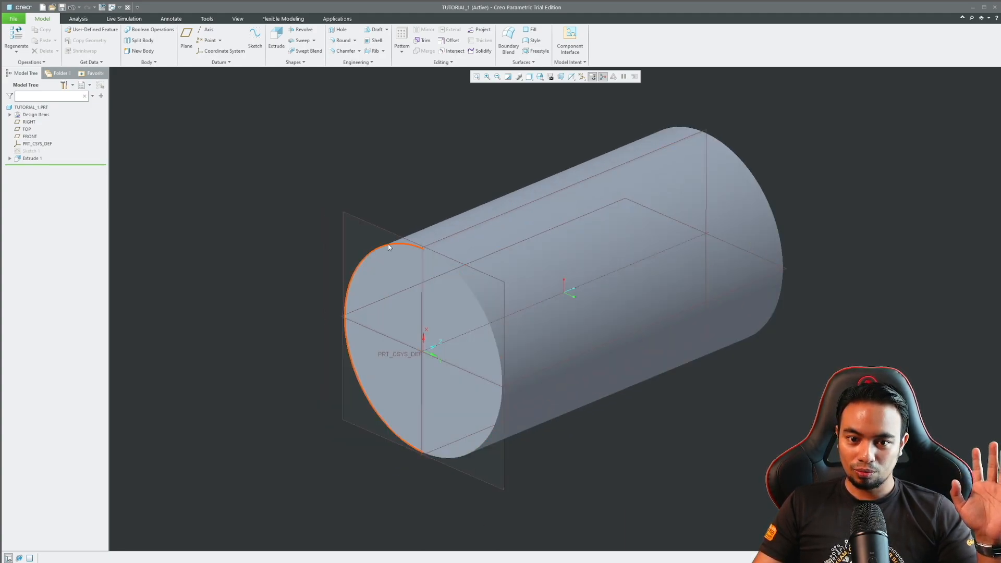
Switch the model's display style to shaded with edges
{"action": "left_click", "coordinate": [337, 175]}
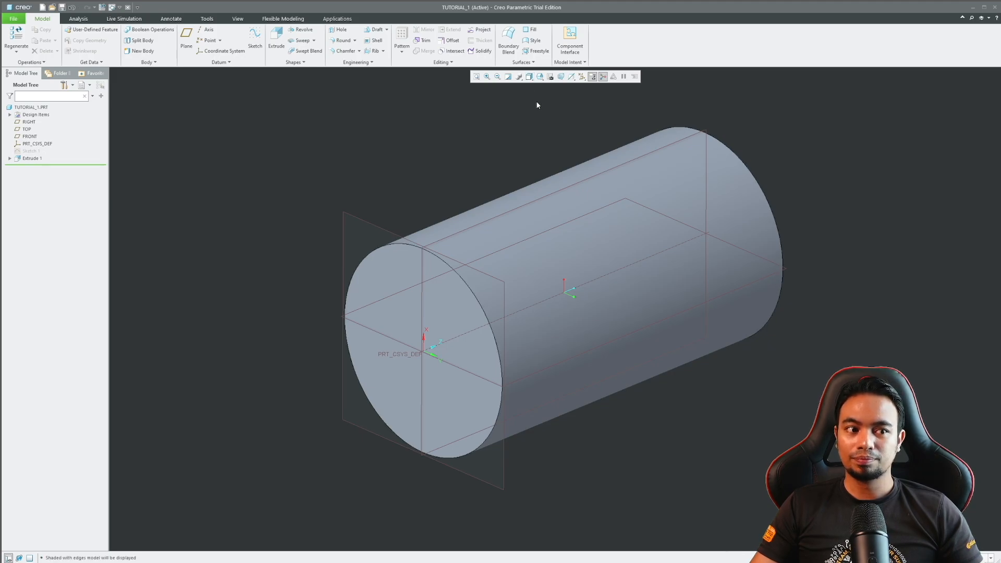
{"action": "scroll", "coordinate": [458, 293], "scroll_direction": "down", "scroll_amount": 3}
{"action": "scroll", "coordinate": [464, 258], "scroll_direction": "up", "scroll_amount": 5}
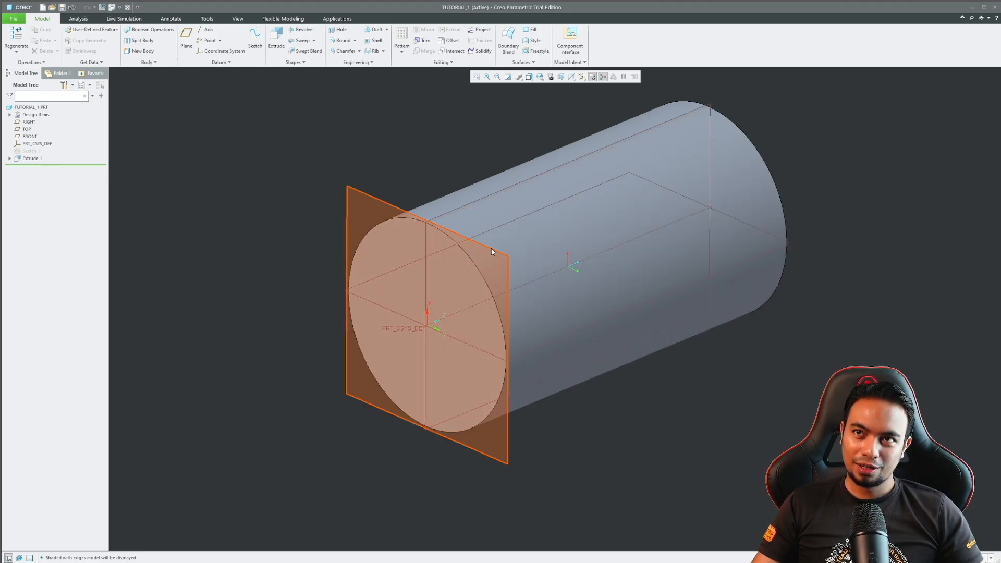
Examine the cylinder's end face, visible edges and side in the shaded-with-edges display from different distances and angles
{"action": "scroll", "coordinate": [501, 261], "scroll_direction": "down", "scroll_amount": 2}
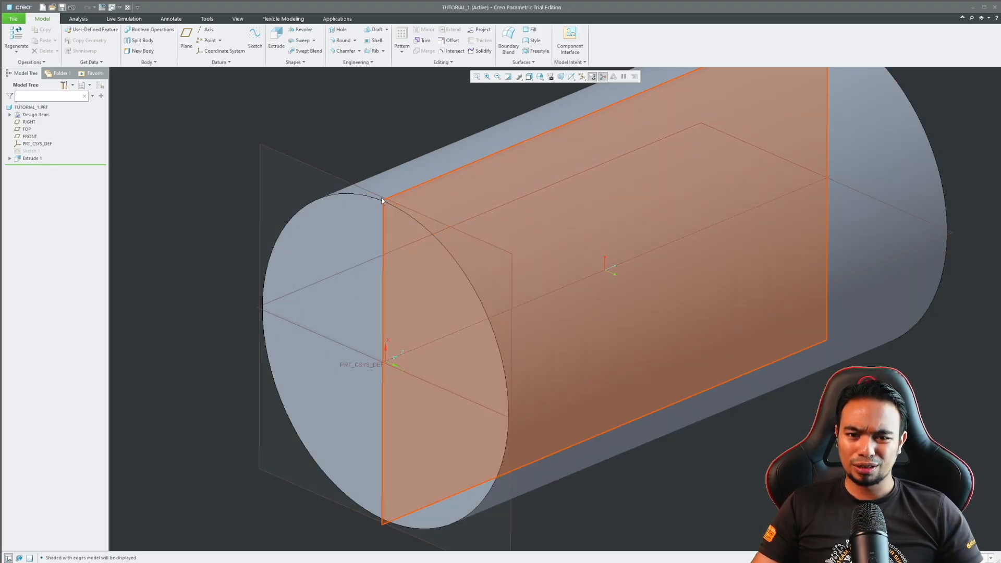
{"action": "scroll", "coordinate": [406, 204], "scroll_direction": "up", "scroll_amount": 3}
{"action": "mouse_move", "coordinate": [434, 208]}
{"action": "middle_mouse_down"}
{"action": "mouse_move", "coordinate": [351, 168]}
{"action": "mouse_move", "coordinate": [366, 157]}
{"action": "mouse_move", "coordinate": [386, 192]}
{"action": "mouse_move", "coordinate": [344, 174]}
{"action": "mouse_move", "coordinate": [375, 195]}
{"action": "mouse_move", "coordinate": [384, 179]}
{"action": "mouse_move", "coordinate": [381, 193]}
{"action": "middle_mouse_up"}
{"action": "scroll", "coordinate": [386, 189], "scroll_direction": "down", "scroll_amount": 1}
{"action": "scroll", "coordinate": [377, 196], "scroll_direction": "down", "scroll_amount": 2}
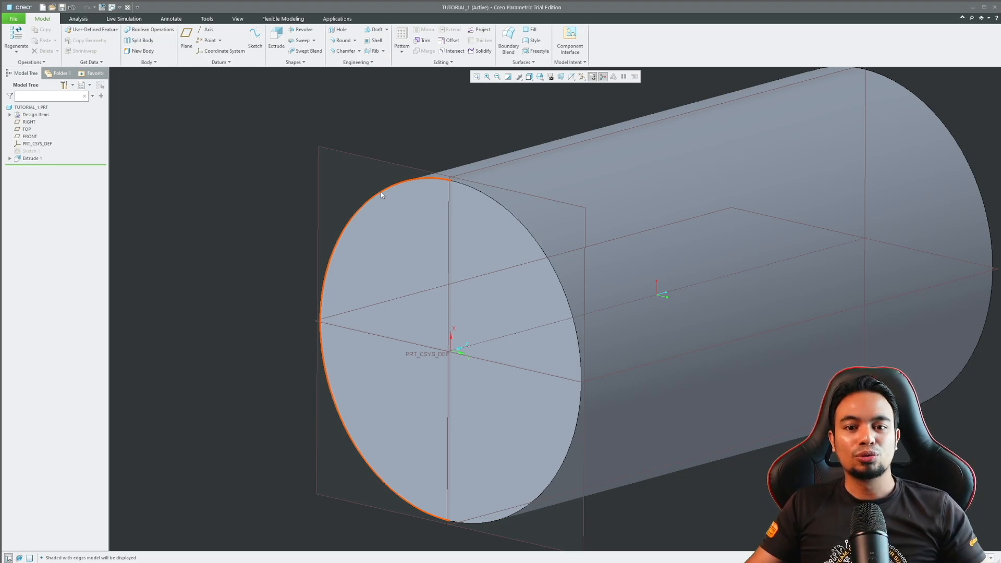
{"action": "scroll", "coordinate": [405, 147], "scroll_direction": "down", "scroll_amount": 3}
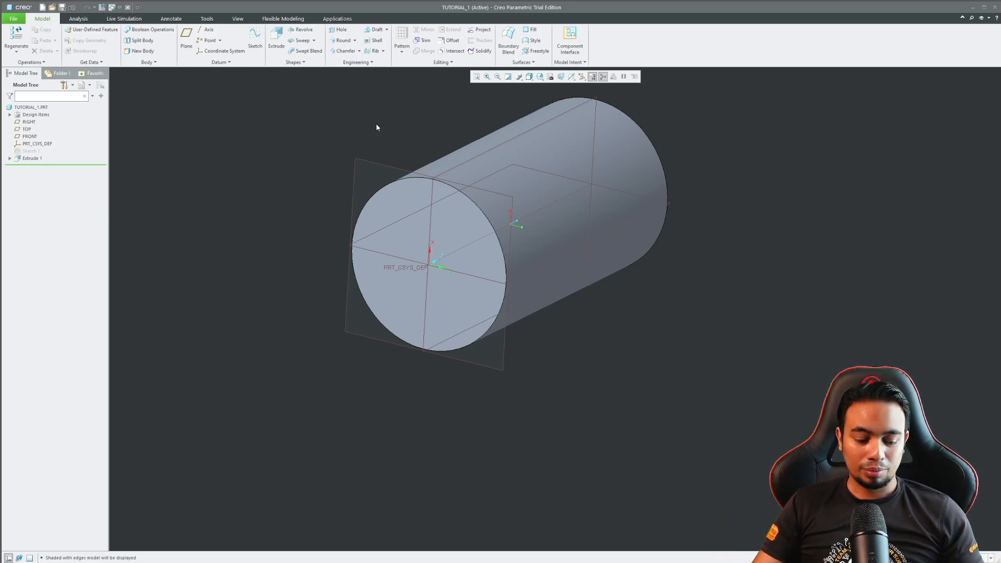
{"action": "scroll", "coordinate": [375, 125], "scroll_direction": "up", "scroll_amount": 2}
{"action": "scroll", "coordinate": [490, 142], "scroll_direction": "up", "scroll_amount": 1}
{"action": "middle_click_drag", "start_coordinate": [496, 151], "coordinate": [475, 183]}
{"action": "scroll", "coordinate": [474, 186], "scroll_direction": "down", "scroll_amount": 1}
{"action": "middle_click_drag", "start_coordinate": [474, 187], "coordinate": [502, 196], "text": "shift"}
{"action": "mouse_move", "coordinate": [422, 198]}
{"action": "middle_mouse_down", "text": "shift"}
{"action": "mouse_move", "coordinate": [436, 187]}
{"action": "mouse_move", "coordinate": [428, 152]}
{"action": "mouse_move", "coordinate": [387, 165]}
{"action": "middle_mouse_up", "text": "shift"}
{"action": "scroll", "coordinate": [435, 186], "scroll_direction": "up", "scroll_amount": 4}
{"action": "scroll", "coordinate": [434, 167], "scroll_direction": "down", "scroll_amount": 1}
{"action": "scroll", "coordinate": [392, 155], "scroll_direction": "down", "scroll_amount": 2}
{"action": "scroll", "coordinate": [418, 252], "scroll_direction": "up", "scroll_amount": 5}
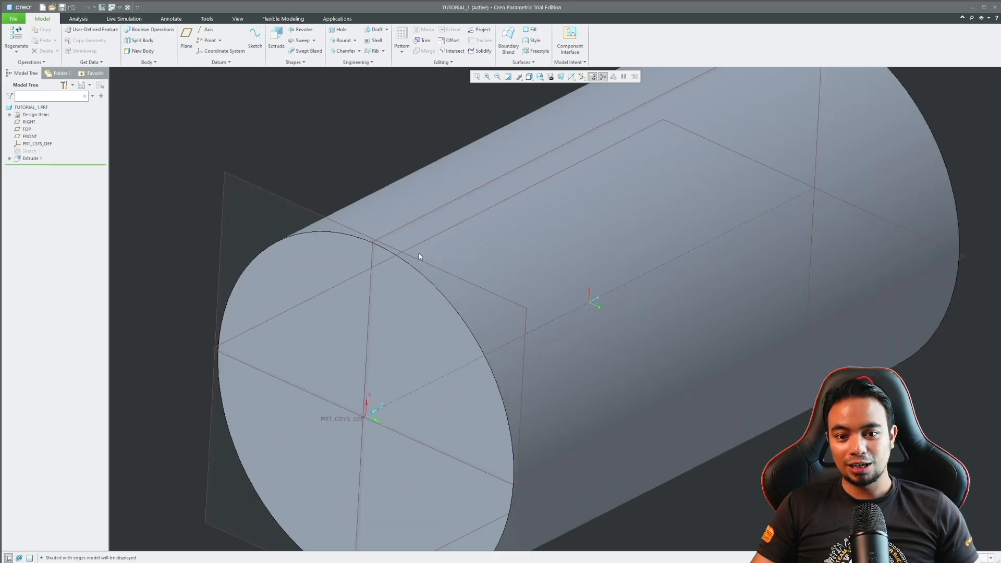
{"action": "left_click", "coordinate": [419, 292]}
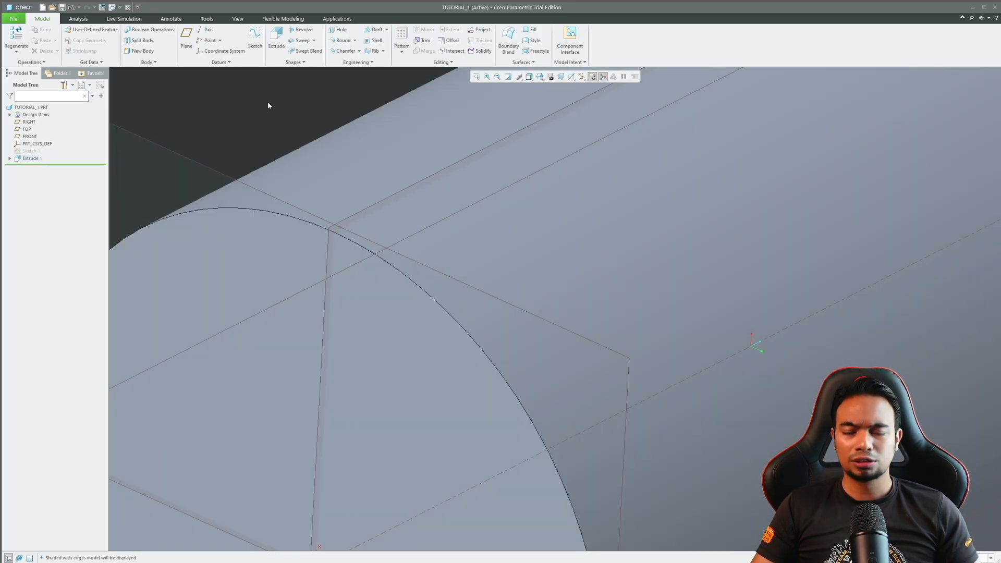
{"action": "scroll", "coordinate": [292, 118], "scroll_direction": "down", "scroll_amount": 5}
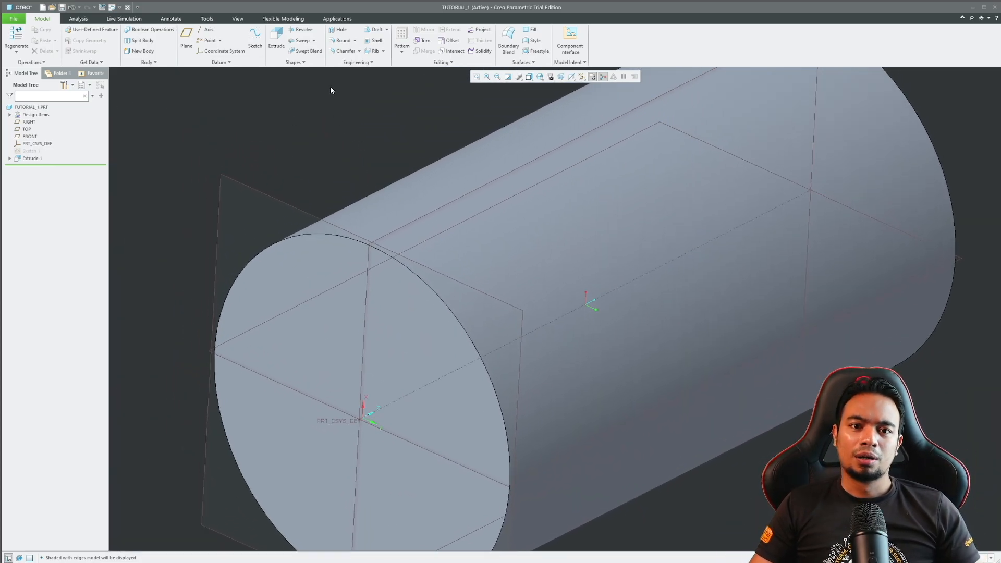
Round the circular edge of the cylinder's end face at the coordinate system with a 10 mm radius
{"action": "left_click", "coordinate": [342, 42]}
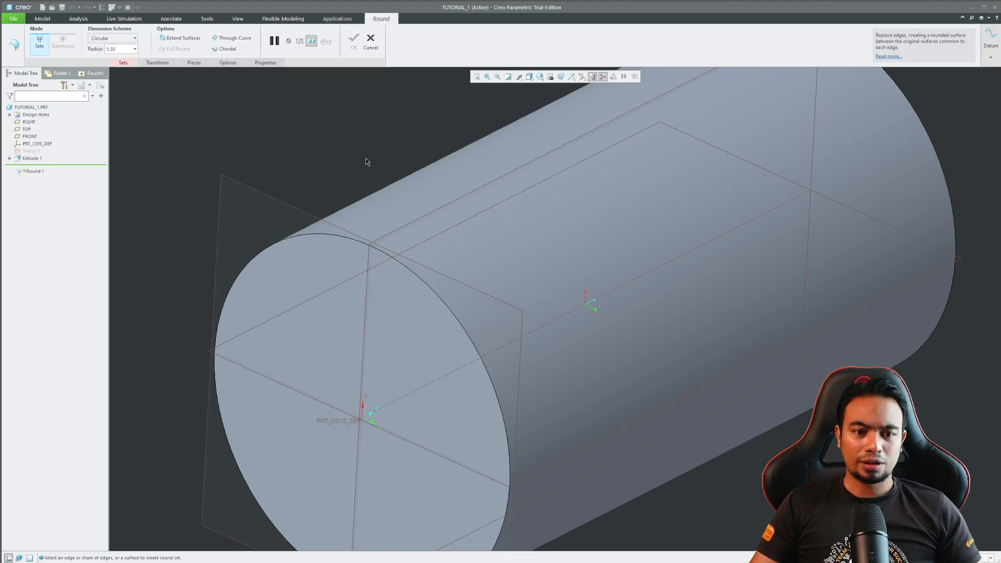
{"action": "left_click", "coordinate": [344, 238]}
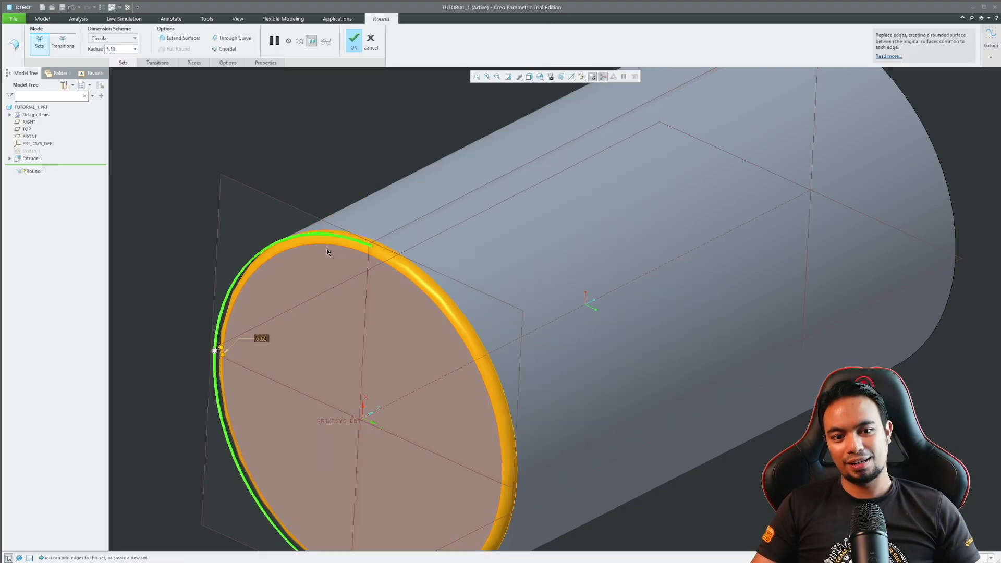
{"action": "scroll", "coordinate": [427, 171], "scroll_direction": "up", "scroll_amount": 3}
{"action": "scroll", "coordinate": [350, 261], "scroll_direction": "down", "scroll_amount": 3}
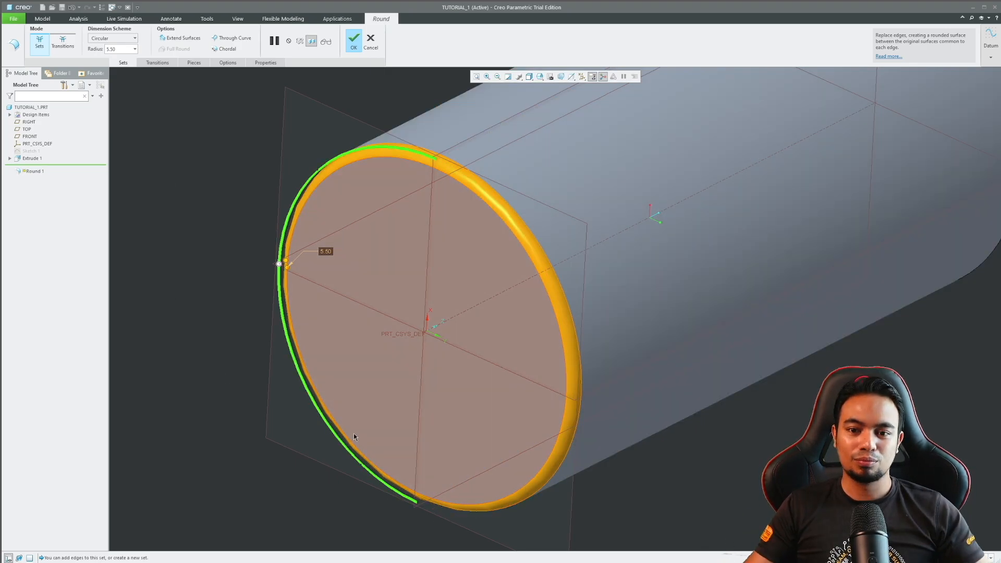
{"action": "middle_click_drag", "start_coordinate": [354, 433], "coordinate": [376, 277]}
{"action": "double_click", "coordinate": [336, 287]}
{"action": "type", "text": "10"}
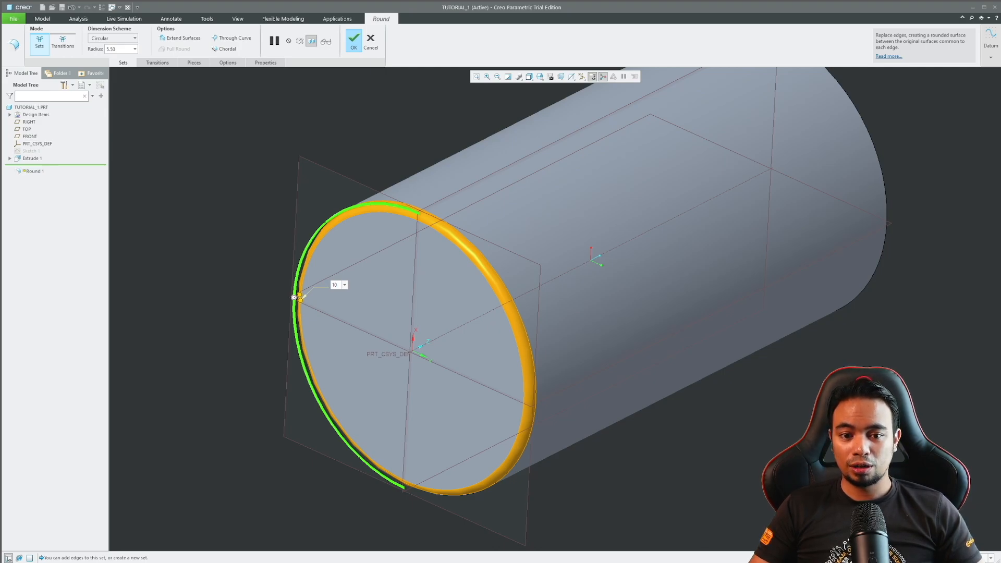
{"action": "key", "text": "Return"}
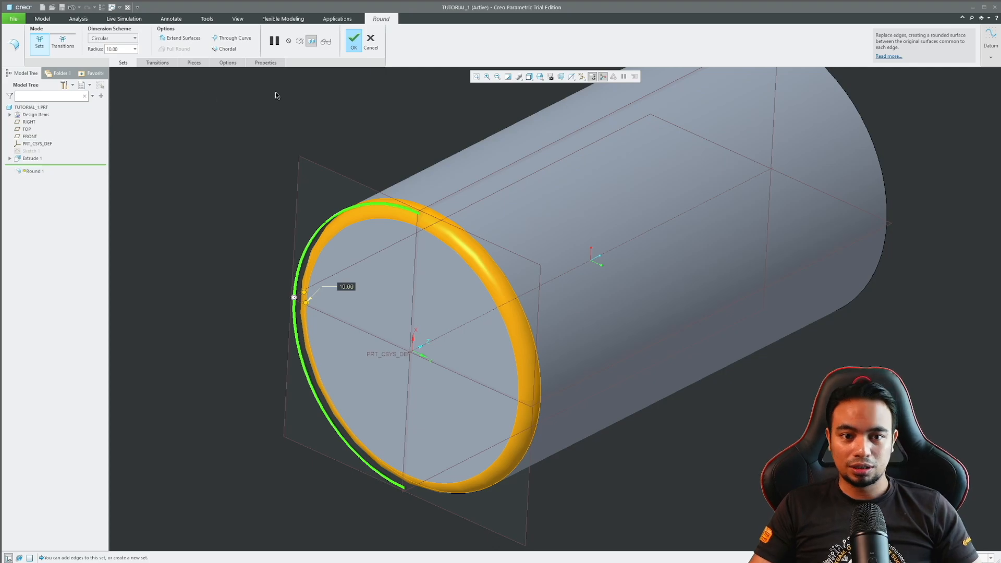
{"action": "left_click", "coordinate": [355, 45]}
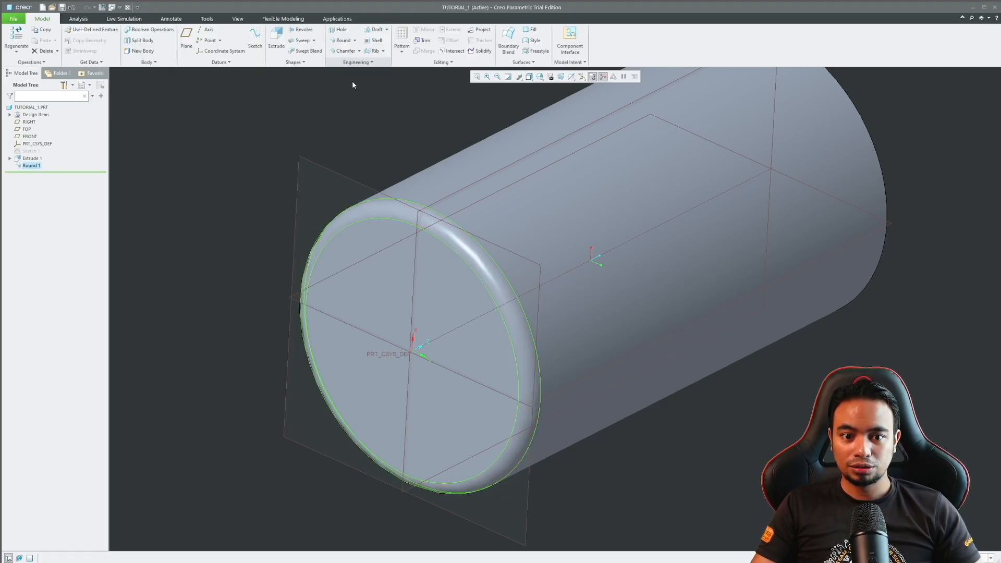
Inspect the rounded edge up close and from several angles, selecting and deselecting the round's boundary
{"action": "scroll", "coordinate": [415, 193], "scroll_direction": "down", "scroll_amount": 3}
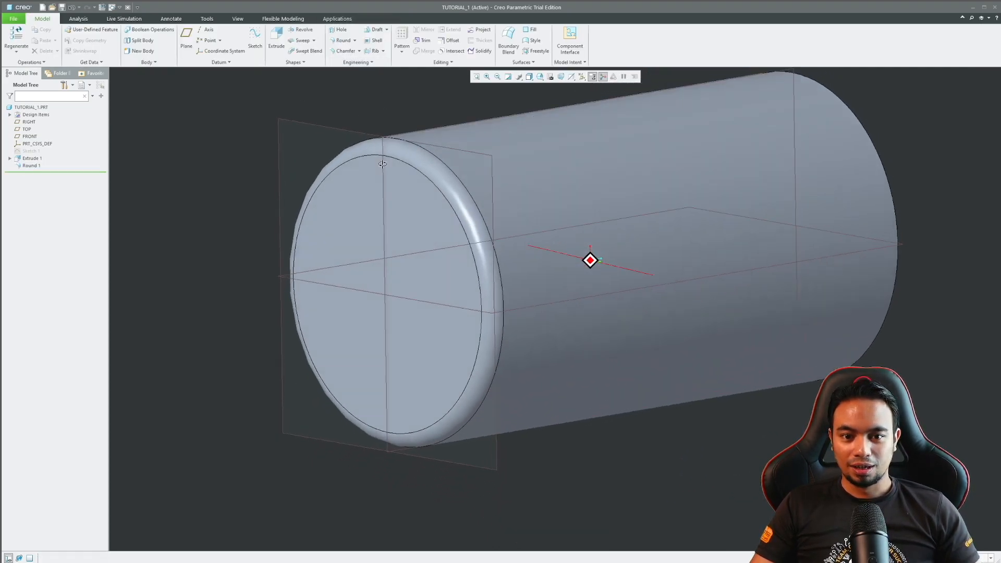
{"action": "scroll", "coordinate": [400, 209], "scroll_direction": "down", "scroll_amount": 2}
{"action": "middle_click_drag", "start_coordinate": [400, 209], "coordinate": [518, 194]}
{"action": "scroll", "coordinate": [518, 194], "scroll_direction": "down", "scroll_amount": 4}
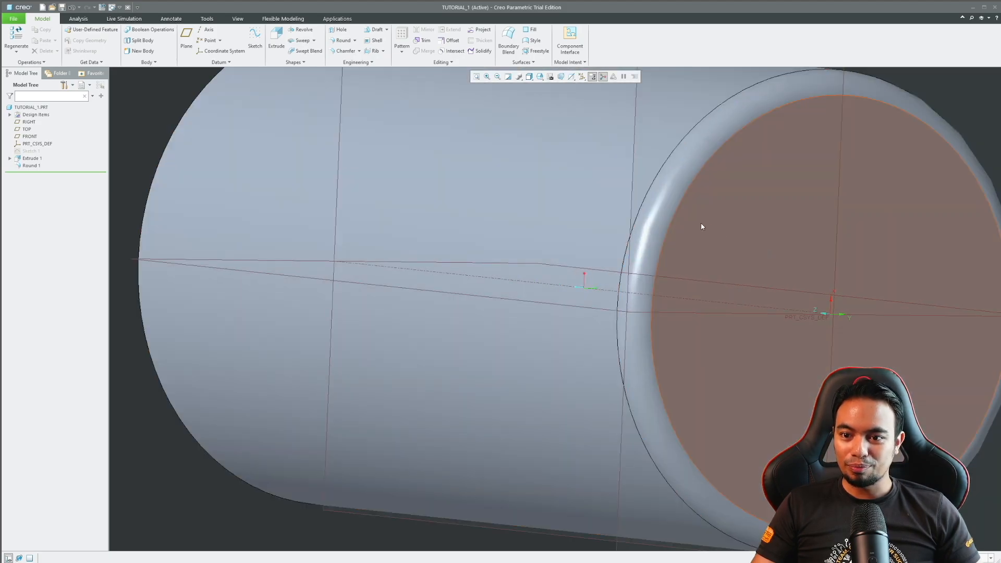
{"action": "scroll", "coordinate": [571, 241], "scroll_direction": "up", "scroll_amount": 4}
{"action": "middle_click_drag", "start_coordinate": [572, 241], "coordinate": [681, 226]}
{"action": "scroll", "coordinate": [482, 235], "scroll_direction": "down", "scroll_amount": 2}
{"action": "scroll", "coordinate": [436, 231], "scroll_direction": "up", "scroll_amount": 4}
{"action": "middle_click_drag", "start_coordinate": [436, 231], "coordinate": [597, 212]}
{"action": "scroll", "coordinate": [522, 206], "scroll_direction": "down", "scroll_amount": 5}
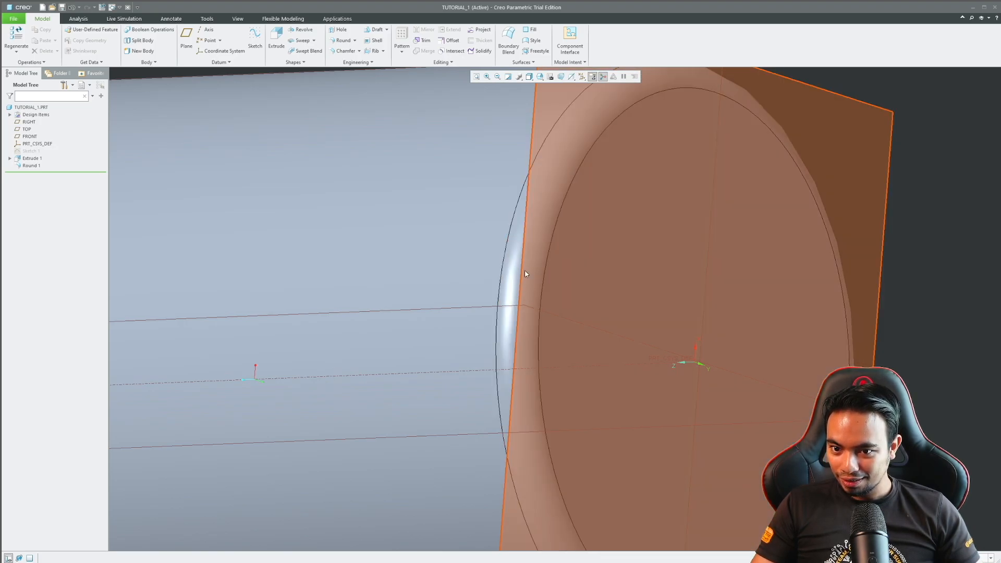
{"action": "left_click", "coordinate": [518, 240]}
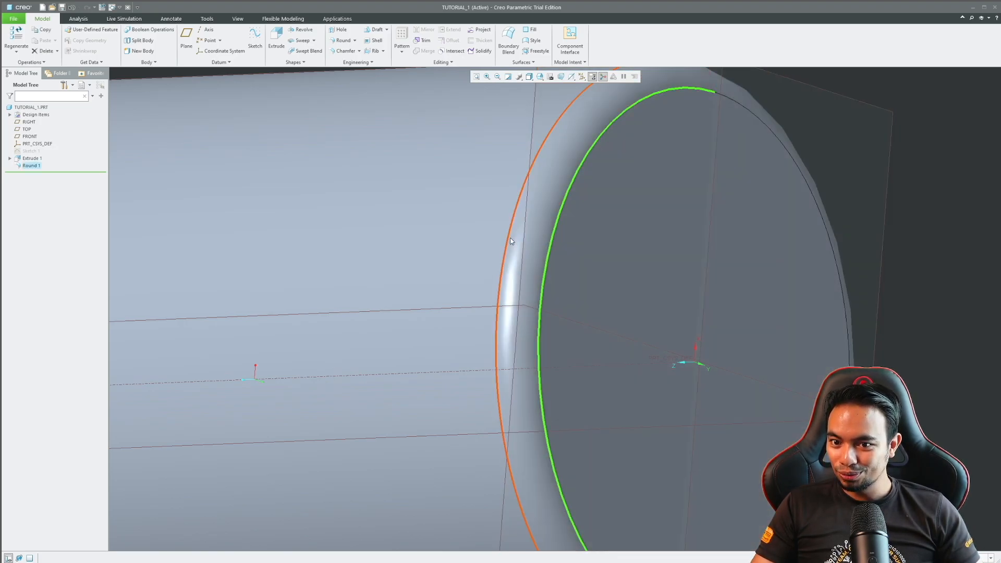
{"action": "scroll", "coordinate": [519, 241], "scroll_direction": "up", "scroll_amount": 3}
{"action": "middle_click_drag", "start_coordinate": [520, 241], "coordinate": [590, 256]}
{"action": "left_click", "coordinate": [788, 261]}
Look over the whole cylinder from several sides, ending at the flat end face opposite the round
{"action": "scroll", "coordinate": [483, 256], "scroll_direction": "up", "scroll_amount": 3}
{"action": "middle_click_drag", "start_coordinate": [483, 256], "coordinate": [417, 276]}
{"action": "scroll", "coordinate": [453, 239], "scroll_direction": "down", "scroll_amount": 5}
{"action": "middle_click_drag", "start_coordinate": [453, 239], "coordinate": [605, 260]}
{"action": "scroll", "coordinate": [386, 220], "scroll_direction": "up", "scroll_amount": 3}
{"action": "scroll", "coordinate": [605, 259], "scroll_direction": "up", "scroll_amount": 3}
{"action": "scroll", "coordinate": [418, 260], "scroll_direction": "down", "scroll_amount": 4}
{"action": "mouse_move", "coordinate": [418, 243]}
{"action": "middle_mouse_down"}
{"action": "mouse_move", "coordinate": [376, 251]}
{"action": "mouse_move", "coordinate": [411, 235]}
{"action": "mouse_move", "coordinate": [297, 216]}
{"action": "mouse_move", "coordinate": [324, 206]}
{"action": "mouse_move", "coordinate": [349, 238]}
{"action": "middle_mouse_up"}
{"action": "scroll", "coordinate": [406, 239], "scroll_direction": "up", "scroll_amount": 3}
{"action": "scroll", "coordinate": [671, 204], "scroll_direction": "down", "scroll_amount": 4}
{"action": "middle_click_drag", "start_coordinate": [751, 206], "coordinate": [751, 261]}
{"action": "middle_click_drag", "start_coordinate": [453, 266], "coordinate": [347, 66]}
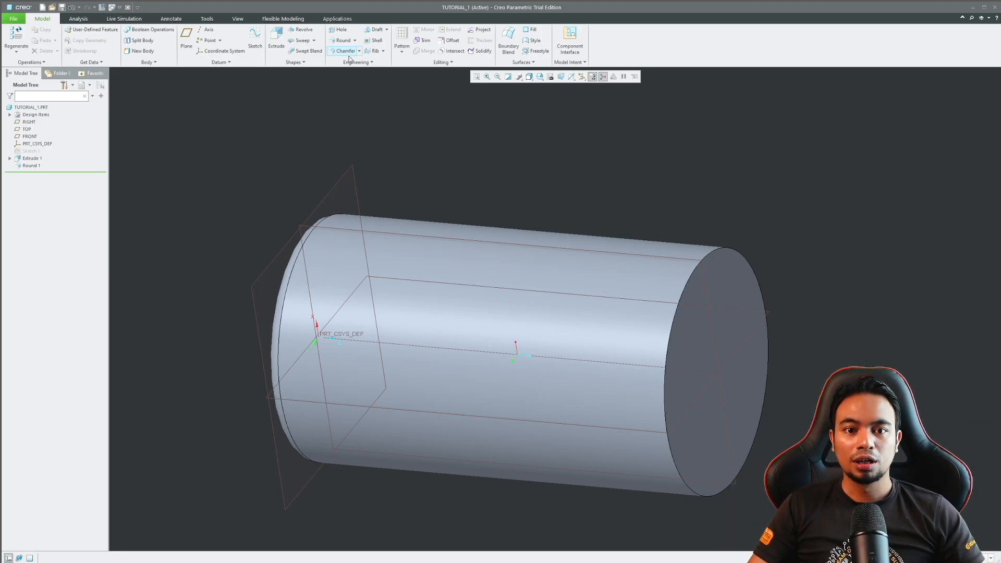
Start an edge chamfer on the sharp circular edge opposite the round, using D x D with a distance of 20 mm
{"action": "left_click", "coordinate": [345, 51]}
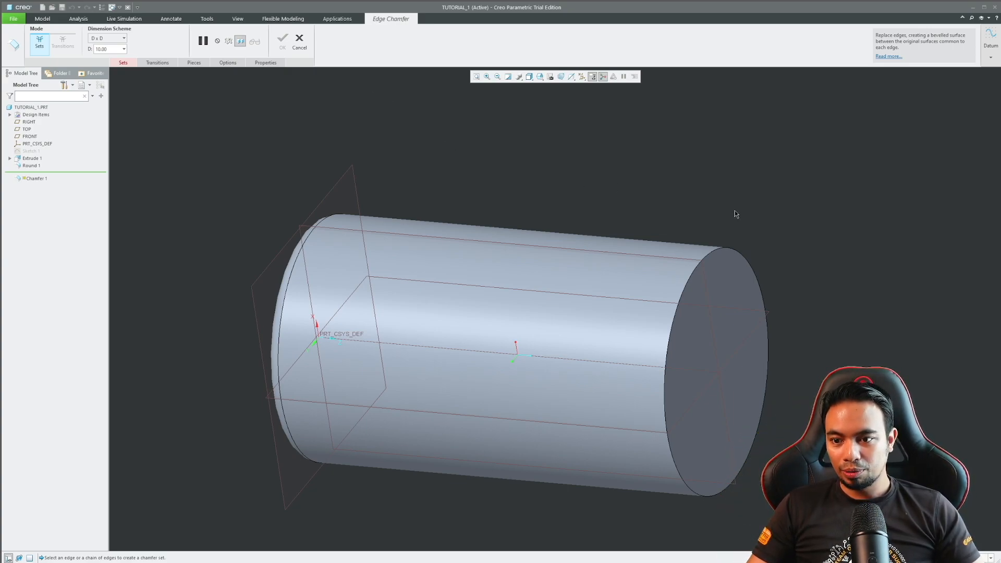
{"action": "left_click", "coordinate": [730, 247]}
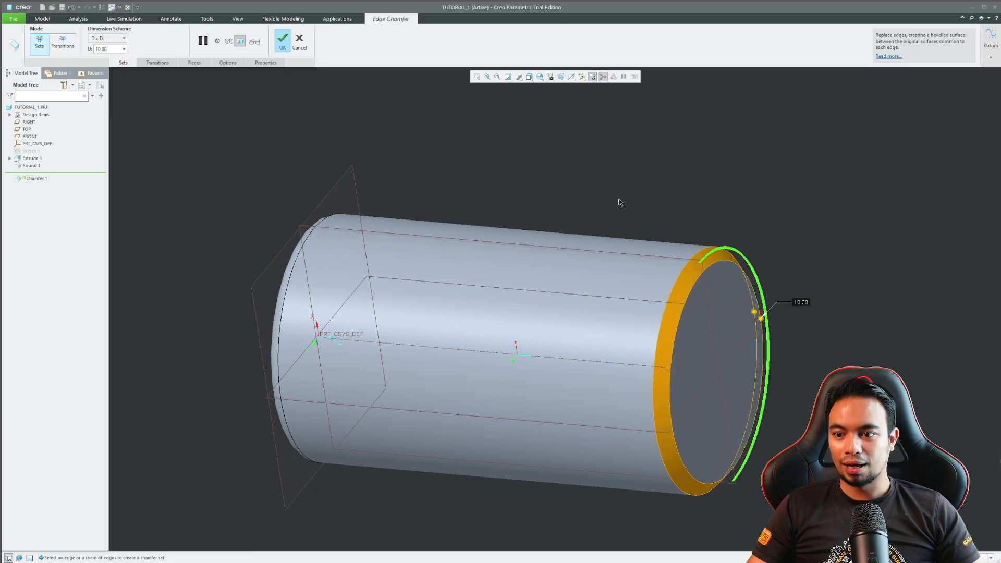
{"action": "scroll", "coordinate": [504, 204], "scroll_direction": "up", "scroll_amount": 2}
{"action": "middle_click_drag", "start_coordinate": [504, 205], "coordinate": [521, 182]}
{"action": "scroll", "coordinate": [670, 271], "scroll_direction": "down", "scroll_amount": 1}
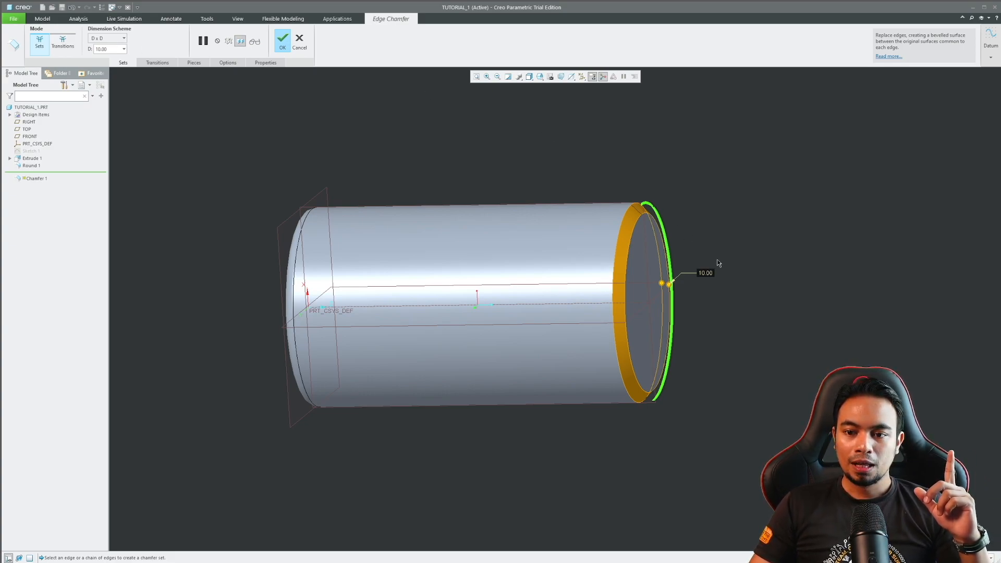
{"action": "double_click", "coordinate": [708, 273]}
{"action": "type", "text": "20"}
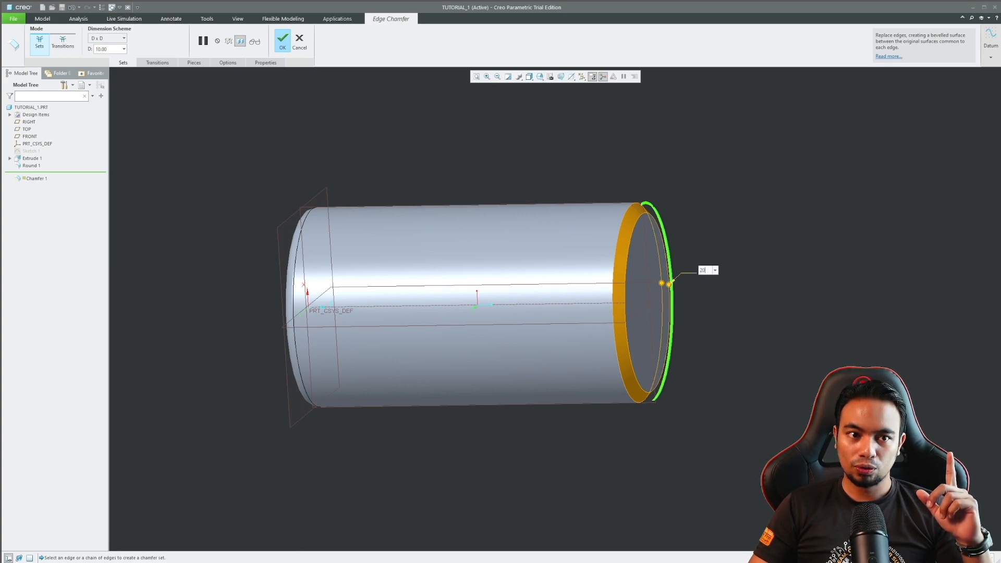
{"action": "key", "text": "Return"}
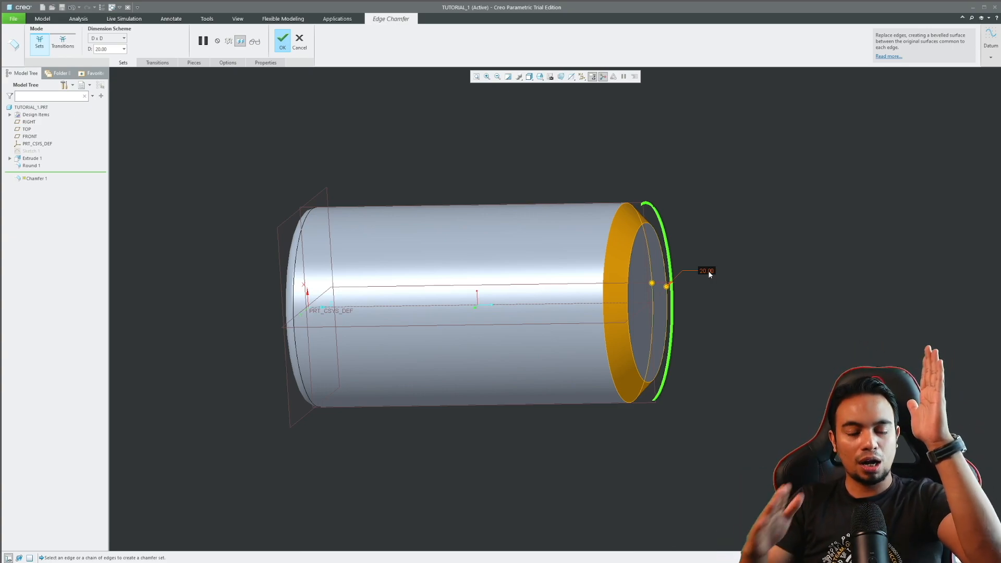
Change the chamfer's dimension scheme to D1 x D2 and set D2 to 10 mm
{"action": "left_click", "coordinate": [112, 51]}
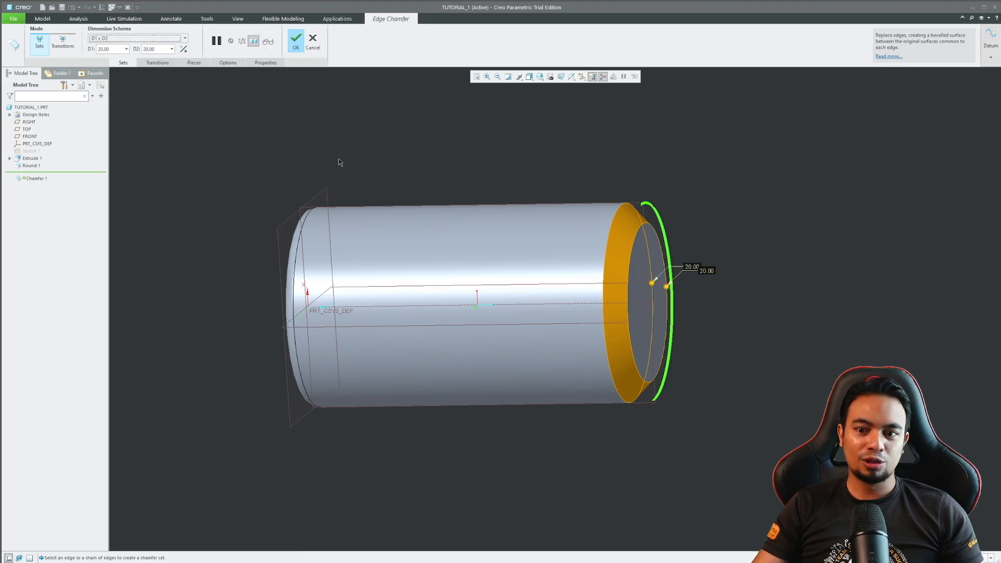
{"action": "scroll", "coordinate": [631, 251], "scroll_direction": "up", "scroll_amount": 3}
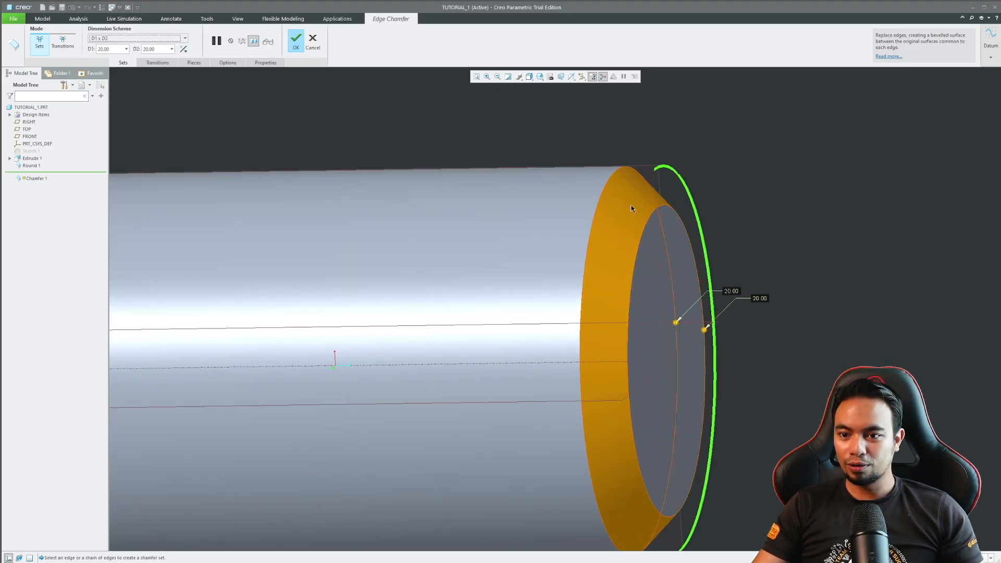
{"action": "double_click", "coordinate": [731, 291]}
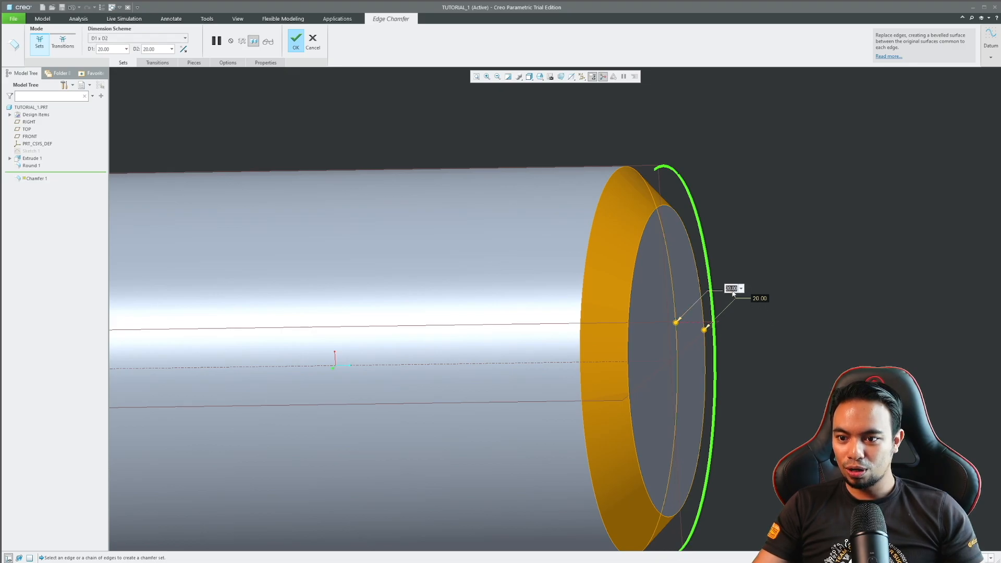
{"action": "type", "text": "10"}
{"action": "key", "text": "Return"}
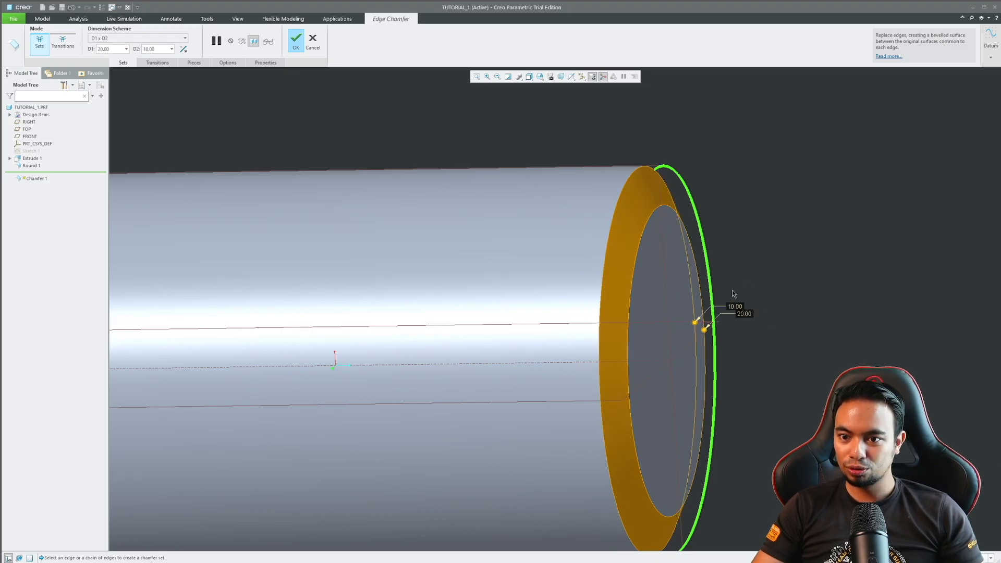
Swap the chamfer's distances by setting D1 to 10 mm and D2 to 20 mm
{"action": "mouse_move", "coordinate": [732, 290]}
{"action": "middle_mouse_down"}
{"action": "mouse_move", "coordinate": [662, 250]}
{"action": "mouse_move", "coordinate": [679, 224]}
{"action": "middle_mouse_up"}
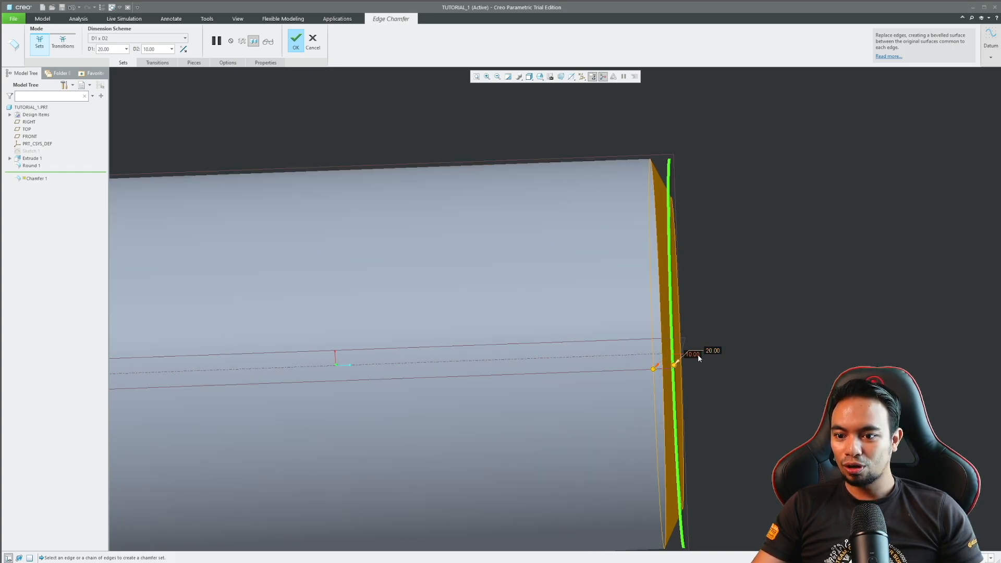
{"action": "double_click", "coordinate": [713, 349]}
{"action": "type", "text": "10"}
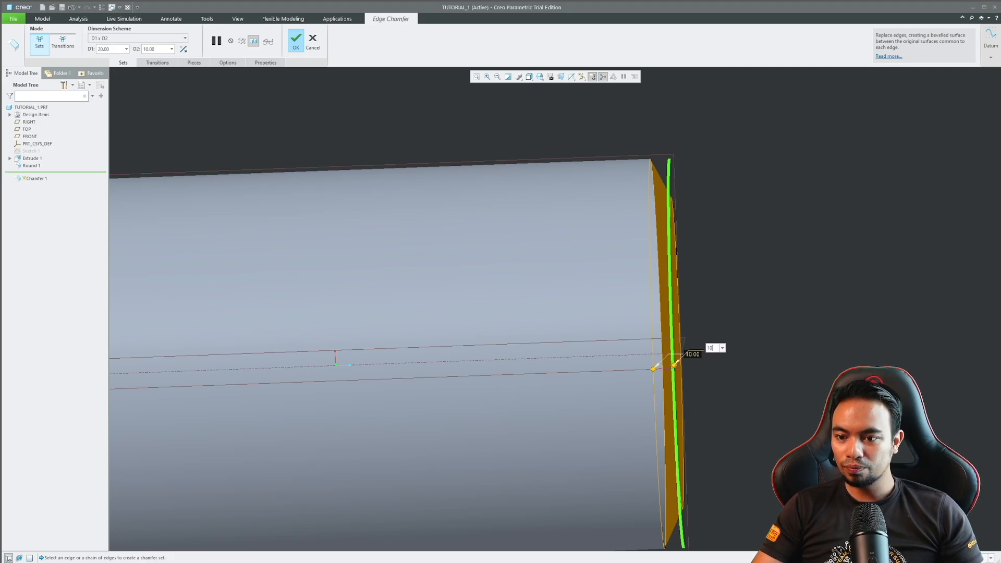
{"action": "key", "text": "Return"}
{"action": "scroll", "coordinate": [699, 357], "scroll_direction": "down", "scroll_amount": 5}
{"action": "double_click", "coordinate": [641, 334]}
{"action": "type", "text": "20"}
{"action": "key", "text": "Return"}
Change the chamfer's dimension scheme to Angle x D and set its angle to 60 degrees
{"action": "scroll", "coordinate": [598, 368], "scroll_direction": "up", "scroll_amount": 6}
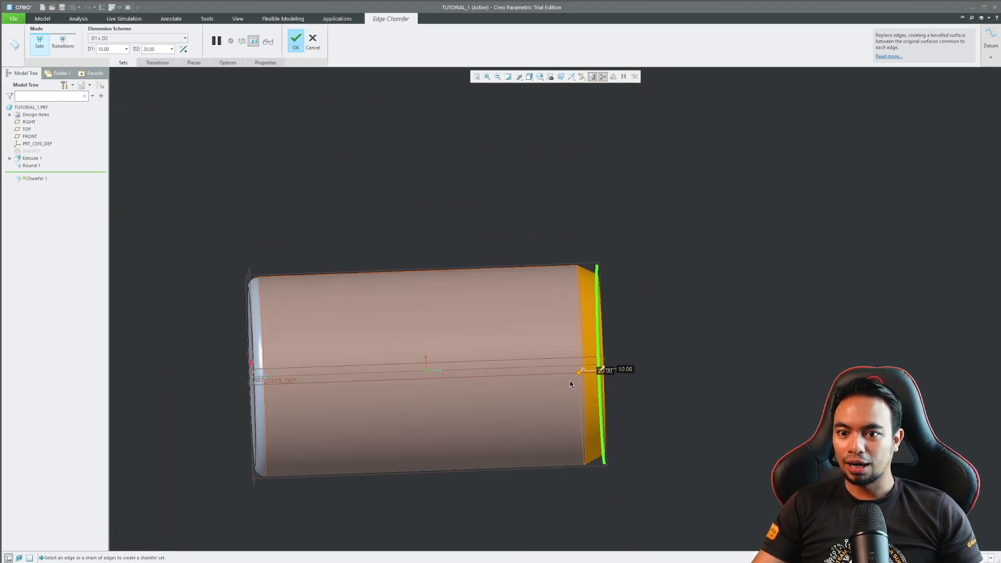
{"action": "scroll", "coordinate": [646, 335], "scroll_direction": "down", "scroll_amount": 3}
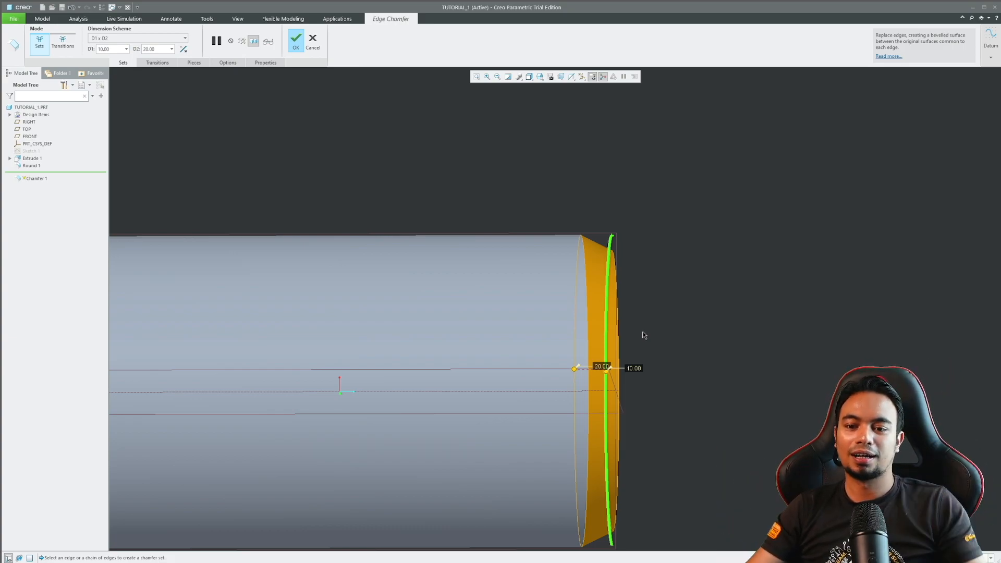
{"action": "scroll", "coordinate": [647, 326], "scroll_direction": "down", "scroll_amount": 5}
{"action": "middle_click_drag", "start_coordinate": [651, 323], "coordinate": [349, 223]}
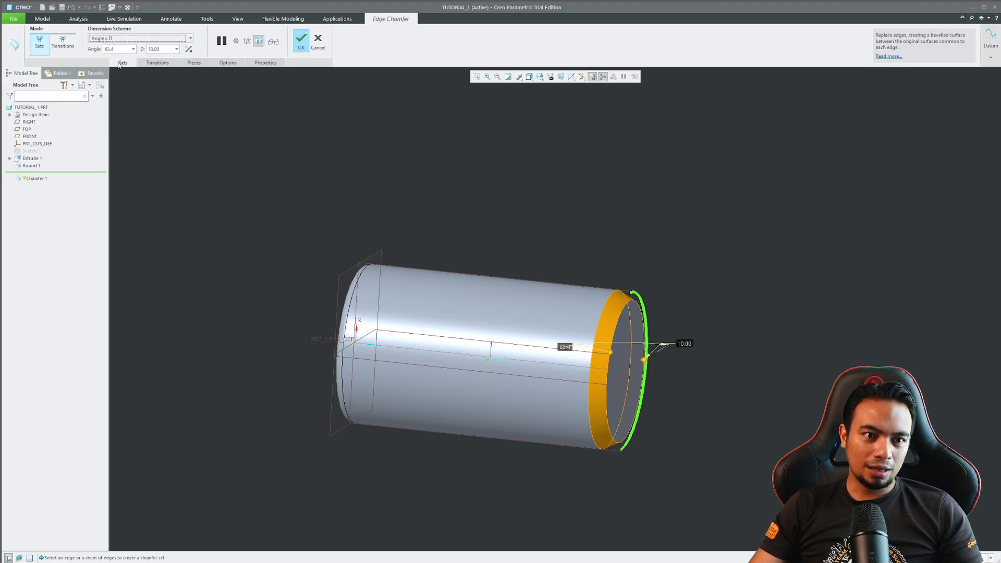
{"action": "scroll", "coordinate": [585, 340], "scroll_direction": "down", "scroll_amount": 3}
{"action": "middle_click_drag", "start_coordinate": [586, 340], "coordinate": [601, 224]}
{"action": "scroll", "coordinate": [601, 224], "scroll_direction": "up", "scroll_amount": 3}
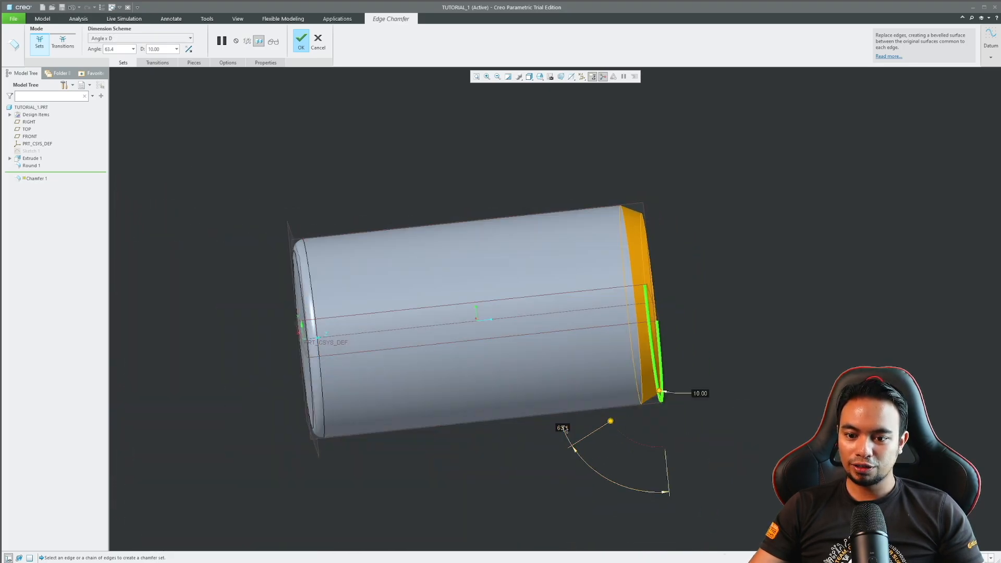
{"action": "double_click", "coordinate": [565, 429]}
{"action": "type", "text": "60"}
{"action": "key", "text": "Return"}
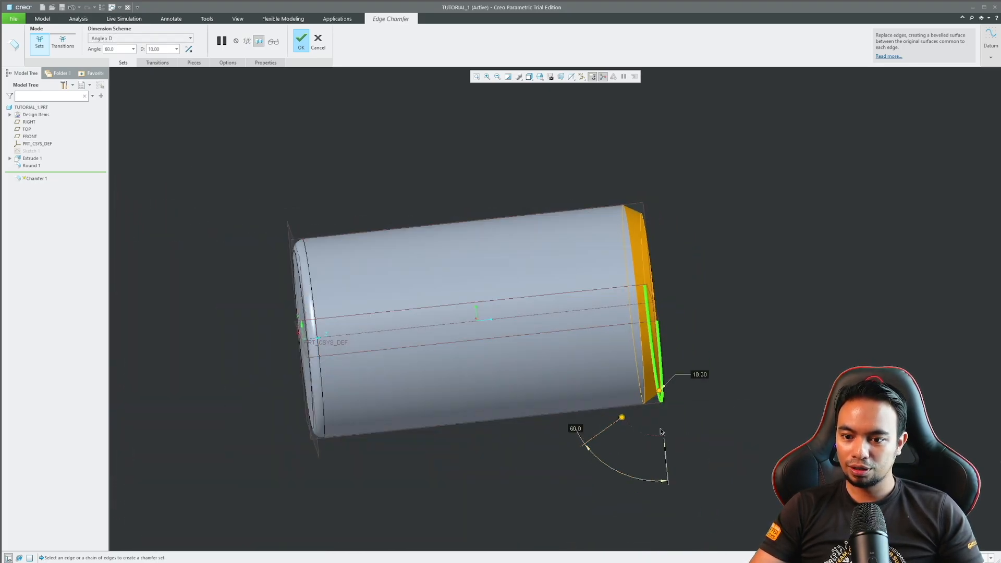
Set the chamfer's D distance to 20 mm and complete the chamfer
{"action": "double_click", "coordinate": [700, 375]}
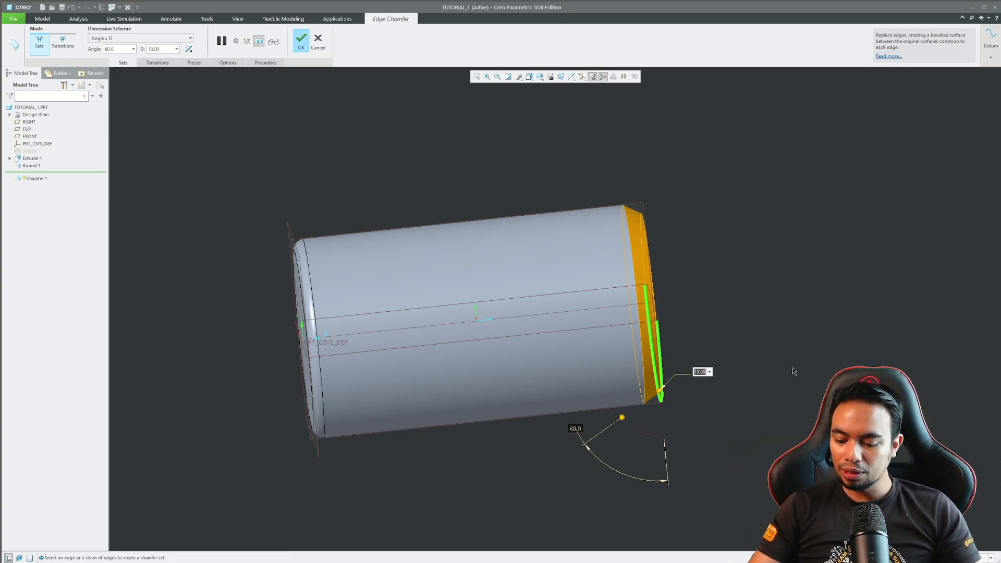
{"action": "type", "text": "20"}
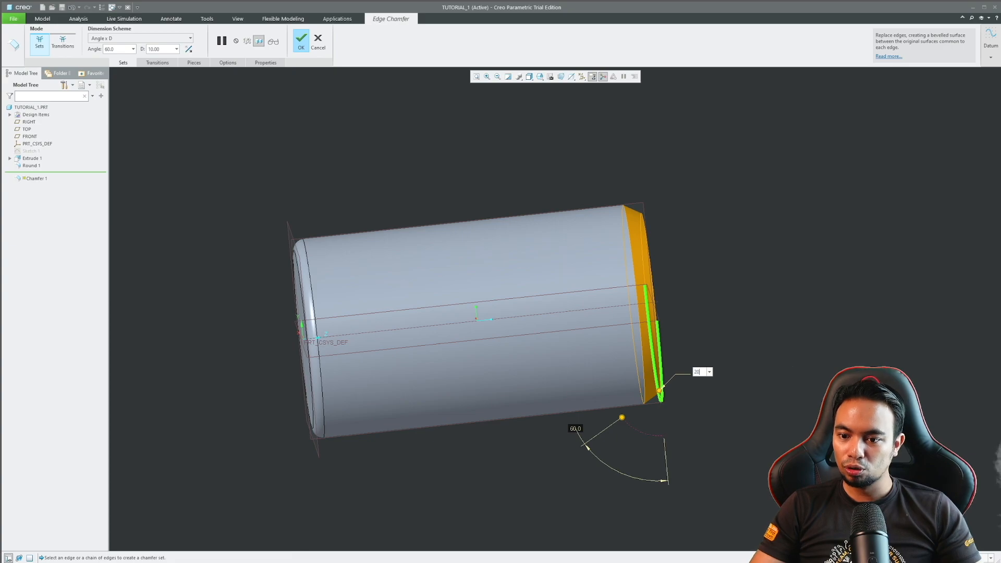
{"action": "key", "text": "Return"}
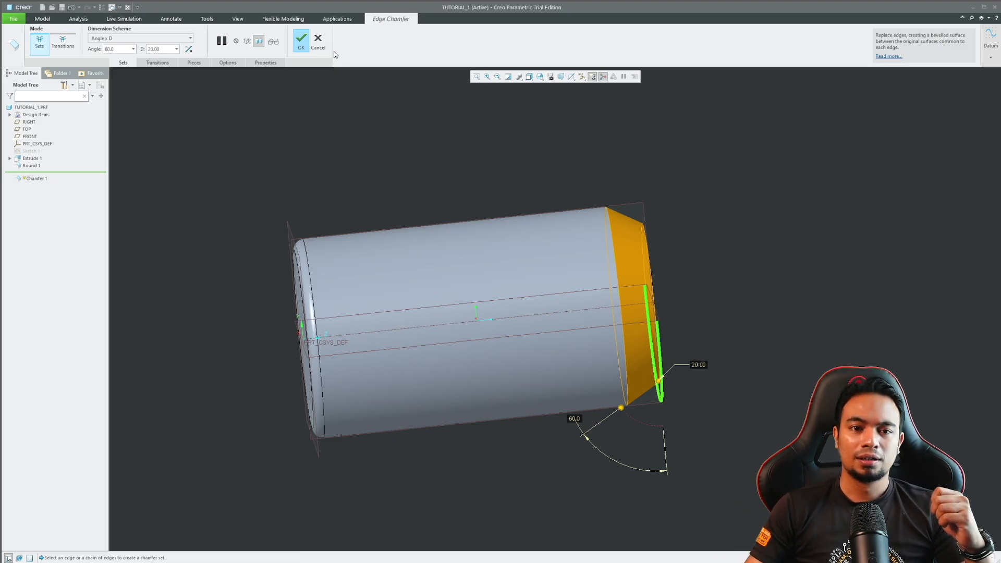
{"action": "left_click", "coordinate": [302, 43]}
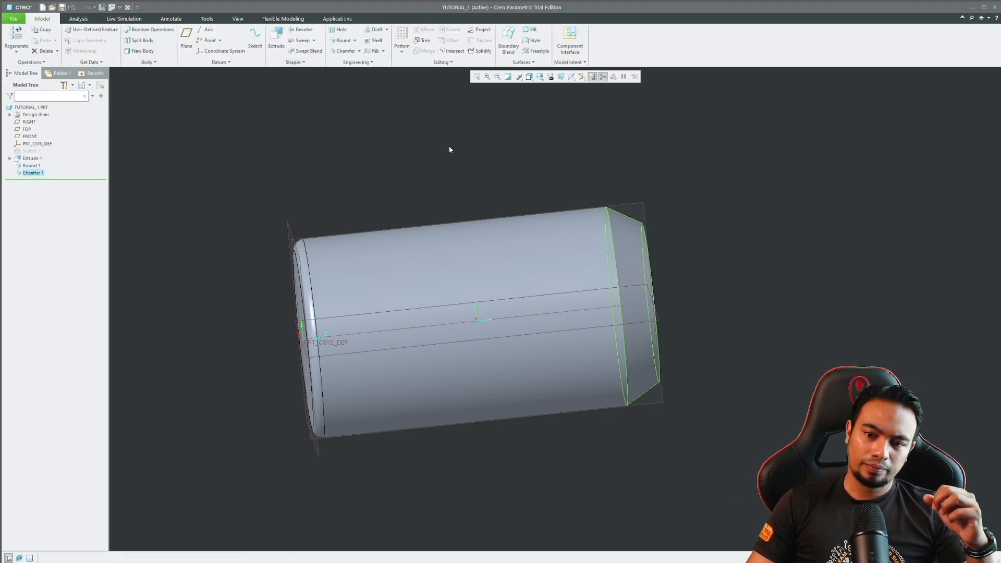
Start a simple flat hole on the circular end face inside the chamfer
{"action": "middle_click_drag", "start_coordinate": [433, 211], "coordinate": [515, 289]}
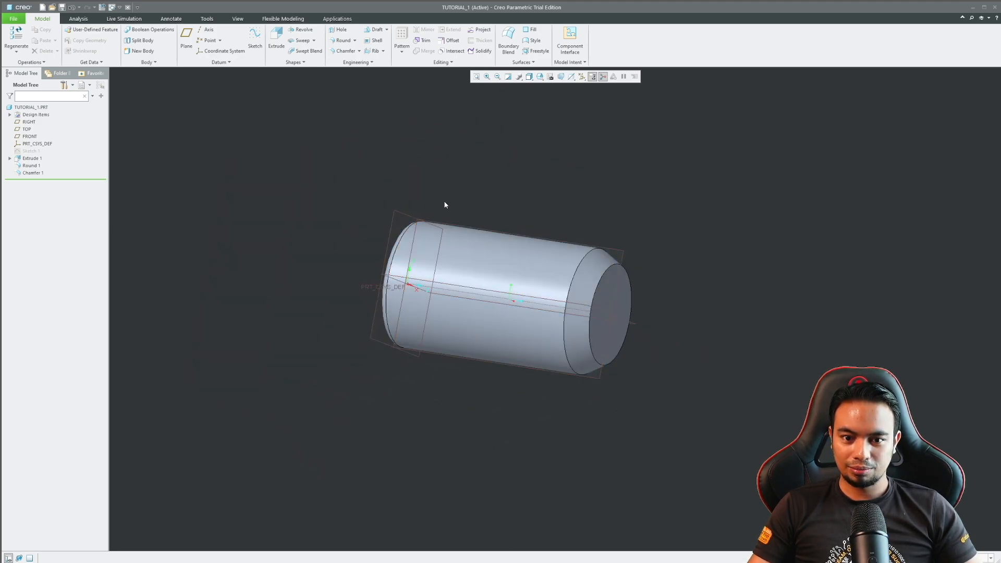
{"action": "middle_click_drag", "start_coordinate": [432, 221], "coordinate": [418, 265]}
{"action": "scroll", "coordinate": [459, 255], "scroll_direction": "down", "scroll_amount": 4}
{"action": "mouse_move", "coordinate": [756, 257]}
{"action": "middle_mouse_down"}
{"action": "mouse_move", "coordinate": [558, 251]}
{"action": "mouse_move", "coordinate": [558, 231]}
{"action": "mouse_move", "coordinate": [591, 231]}
{"action": "mouse_move", "coordinate": [619, 214]}
{"action": "middle_mouse_up"}
{"action": "scroll", "coordinate": [619, 214], "scroll_direction": "up", "scroll_amount": 3}
{"action": "scroll", "coordinate": [581, 201], "scroll_direction": "down", "scroll_amount": 3}
{"action": "mouse_move", "coordinate": [360, 217]}
{"action": "middle_mouse_down"}
{"action": "mouse_move", "coordinate": [365, 172]}
{"action": "mouse_move", "coordinate": [317, 174]}
{"action": "middle_mouse_up"}
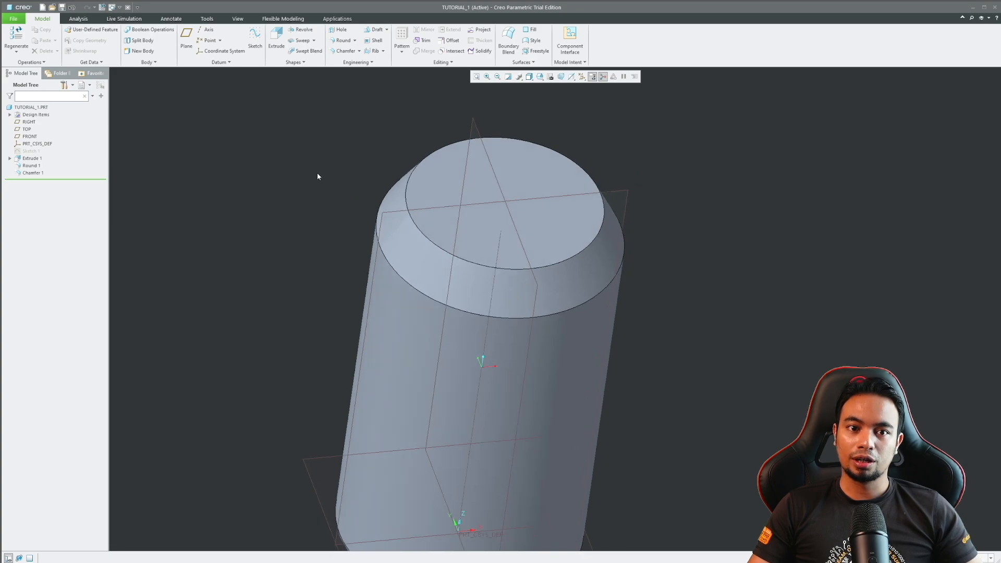
{"action": "left_click", "coordinate": [340, 30]}
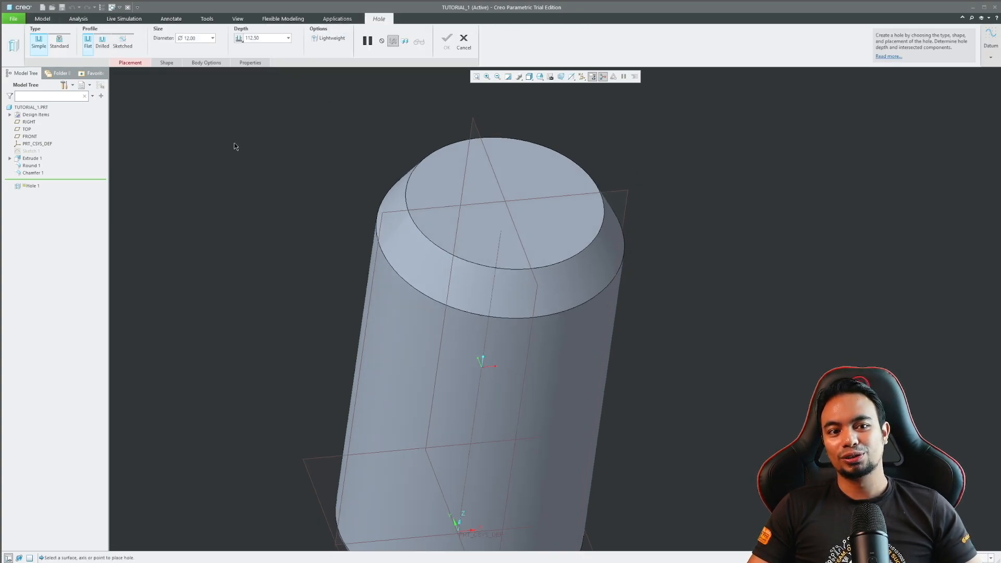
{"action": "left_click", "coordinate": [524, 176]}
{"action": "mouse_move", "coordinate": [664, 161]}
{"action": "middle_mouse_down"}
{"action": "mouse_move", "coordinate": [566, 134]}
{"action": "mouse_move", "coordinate": [529, 152]}
{"action": "middle_mouse_up"}
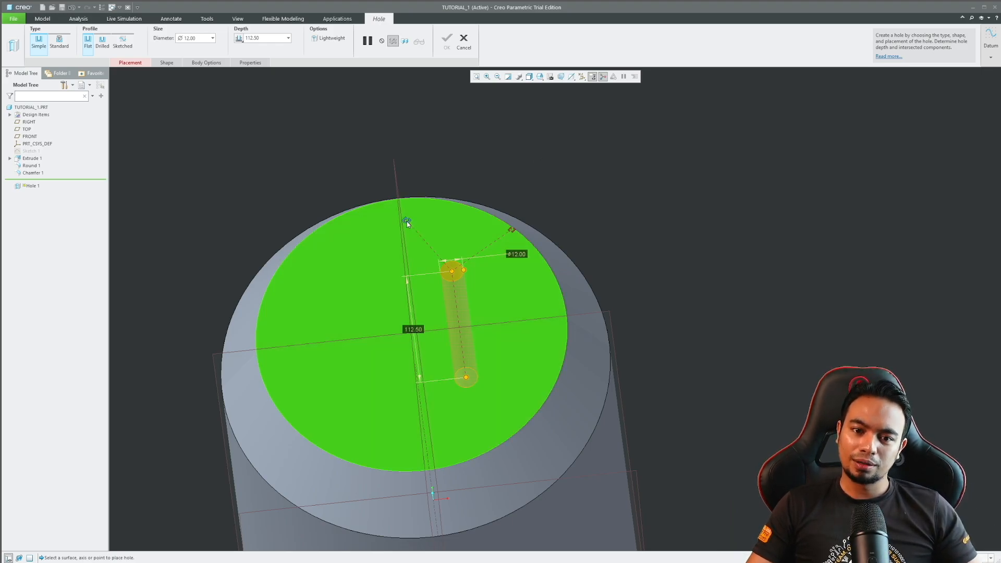
Attach the hole's first offset reference handle to the RIGHT datum plane and open that offset for editing
{"action": "scroll", "coordinate": [410, 219], "scroll_direction": "up", "scroll_amount": 2}
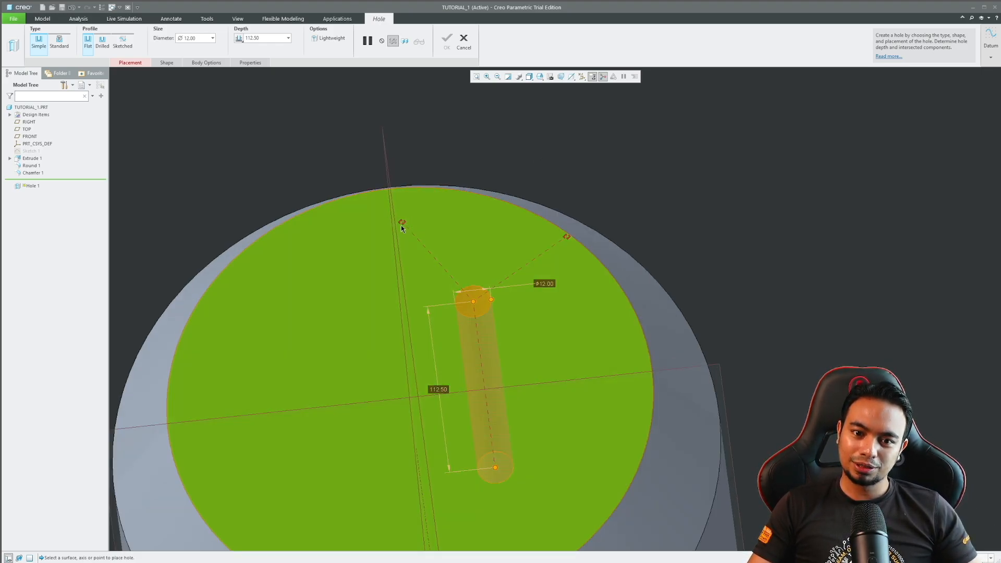
{"action": "scroll", "coordinate": [402, 228], "scroll_direction": "up", "scroll_amount": 4}
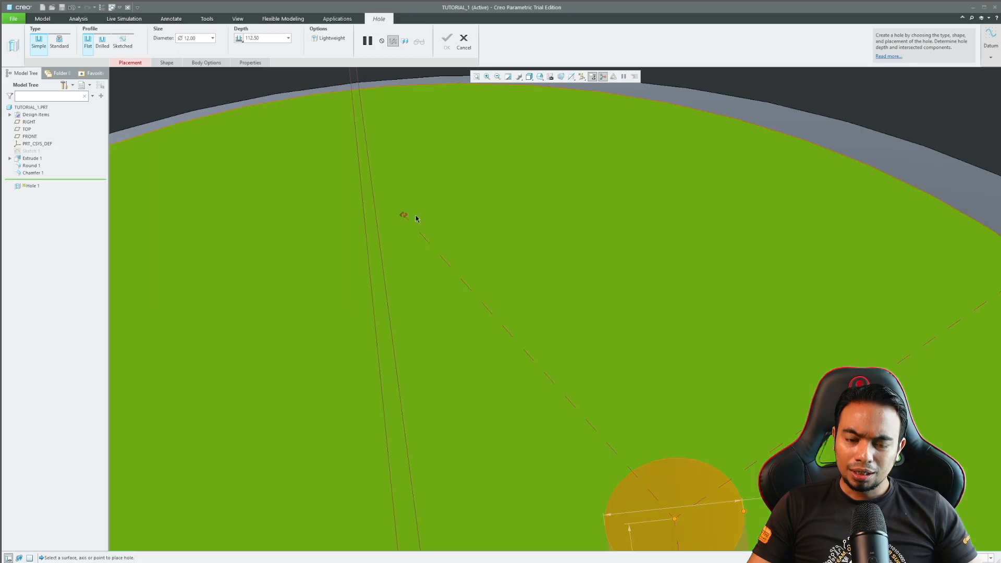
{"action": "scroll", "coordinate": [427, 220], "scroll_direction": "down", "scroll_amount": 2}
{"action": "left_click_drag", "start_coordinate": [427, 220], "coordinate": [396, 142]}
{"action": "middle_click_drag", "start_coordinate": [424, 249], "coordinate": [440, 214]}
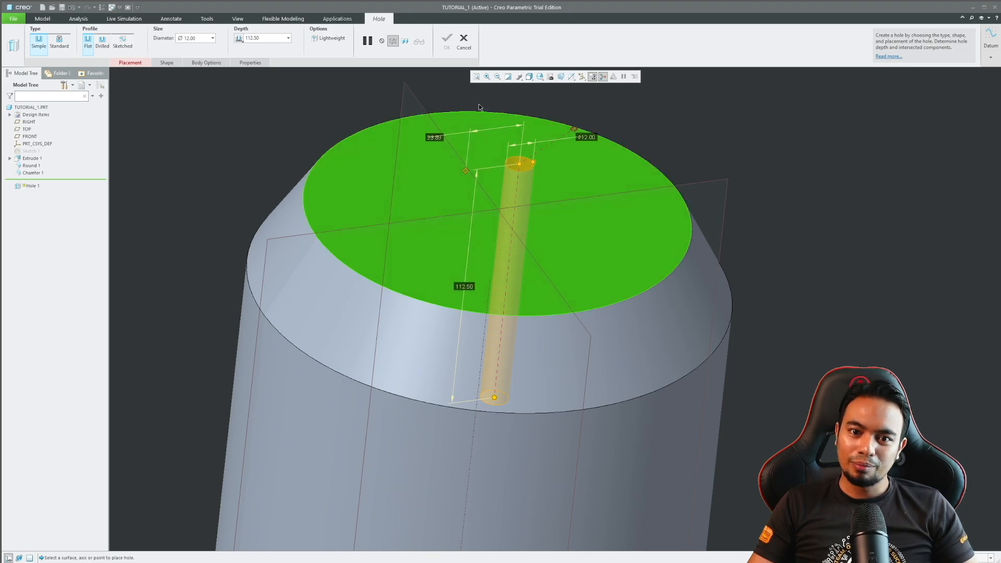
{"action": "left_click_drag", "start_coordinate": [467, 172], "coordinate": [439, 138]}
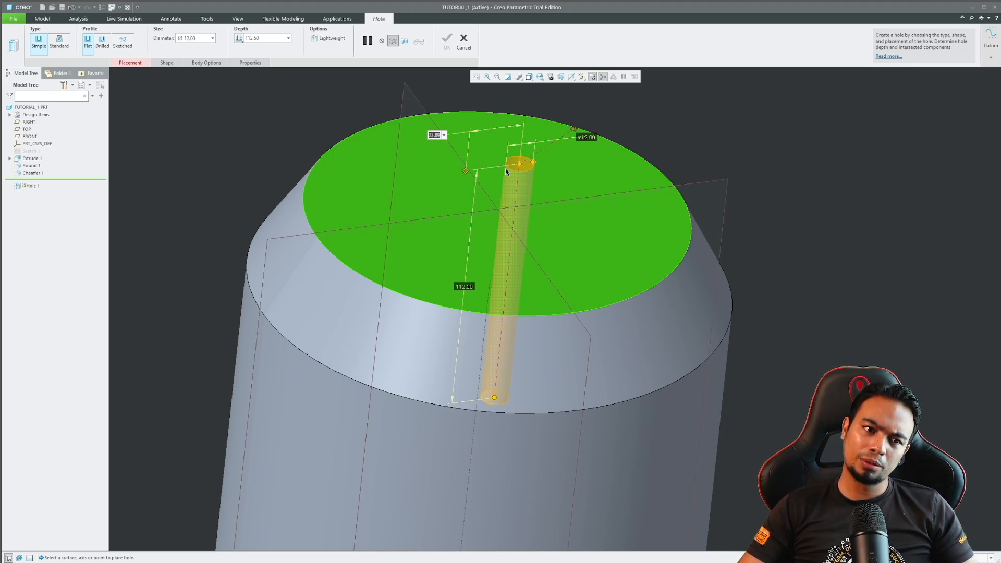
Set the hole's offset from the RIGHT plane to 20 mm
{"action": "scroll", "coordinate": [505, 168], "scroll_direction": "down", "scroll_amount": 5}
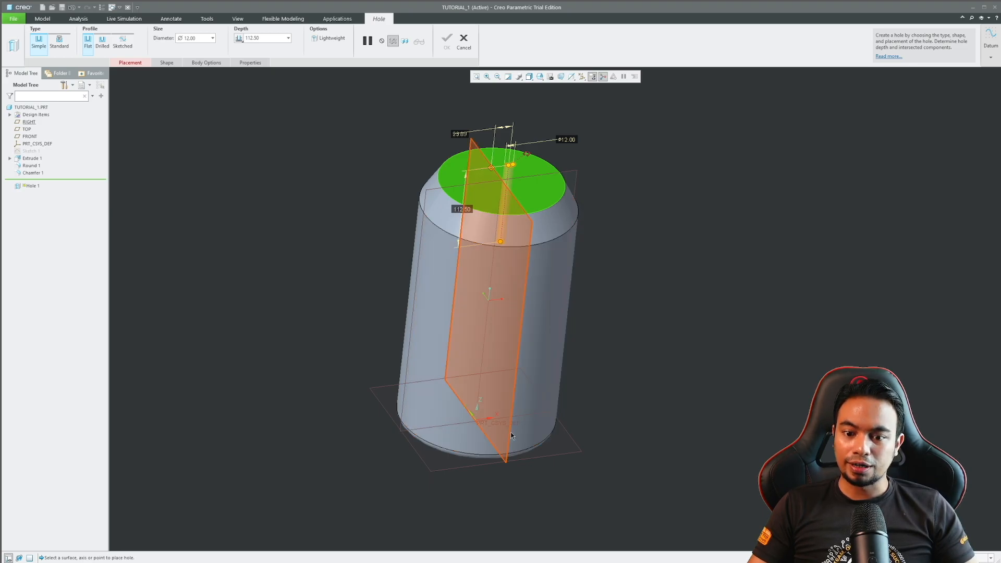
{"action": "scroll", "coordinate": [482, 156], "scroll_direction": "up", "scroll_amount": 3}
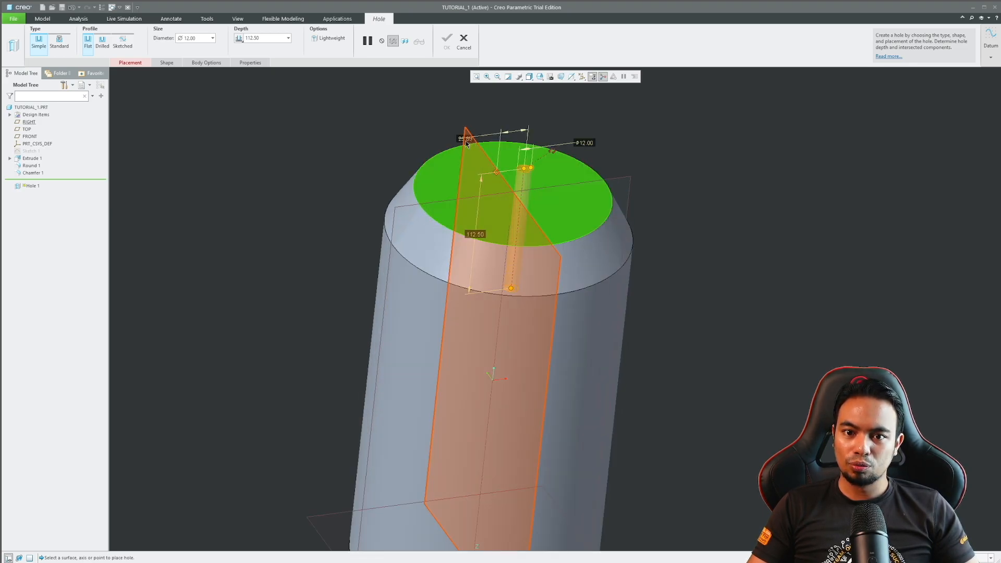
{"action": "left_click", "coordinate": [467, 145]}
{"action": "left_click", "coordinate": [468, 148]}
{"action": "scroll", "coordinate": [479, 166], "scroll_direction": "up", "scroll_amount": 3}
{"action": "type", "text": "30"}
{"action": "key", "text": "Return"}
{"action": "left_click_drag", "start_coordinate": [557, 194], "coordinate": [587, 194]}
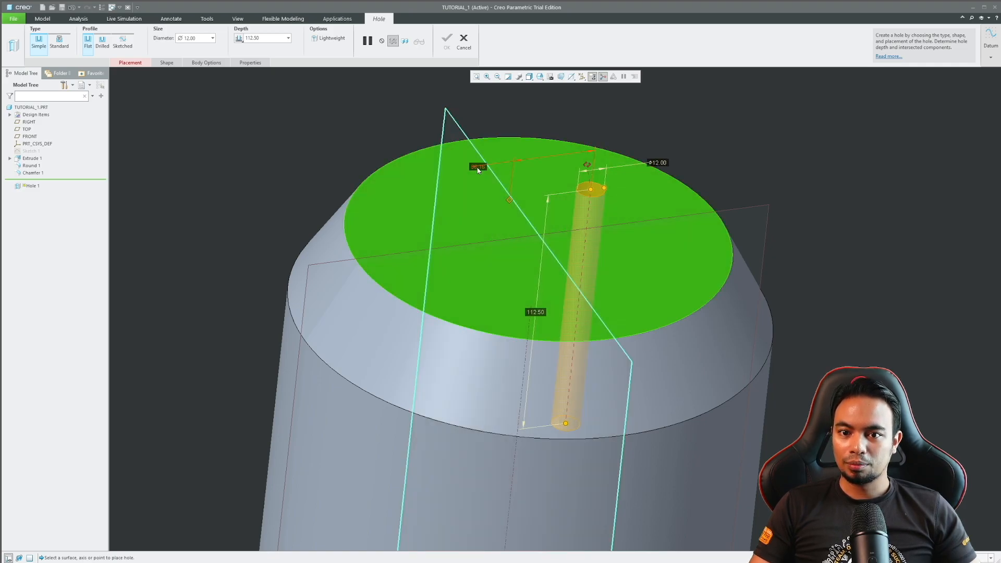
{"action": "key", "text": "Return"}
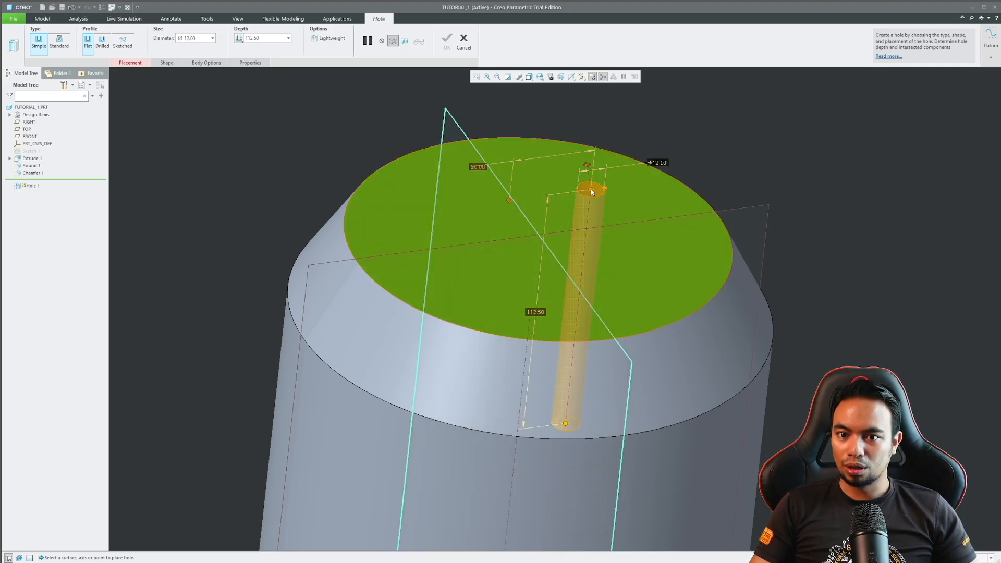
Attach the hole's second offset reference handle to the lengthwise datum plane perpendicular to RIGHT
{"action": "scroll", "coordinate": [568, 189], "scroll_direction": "up", "scroll_amount": 2}
{"action": "scroll", "coordinate": [488, 195], "scroll_direction": "down", "scroll_amount": 3}
{"action": "middle_click_drag", "start_coordinate": [488, 195], "coordinate": [513, 236]}
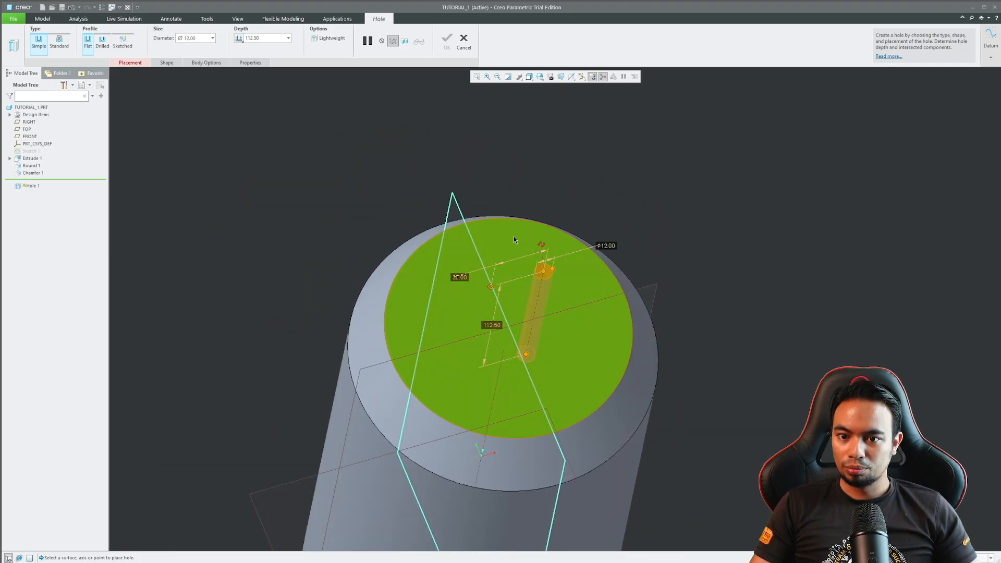
{"action": "scroll", "coordinate": [543, 245], "scroll_direction": "up", "scroll_amount": 2}
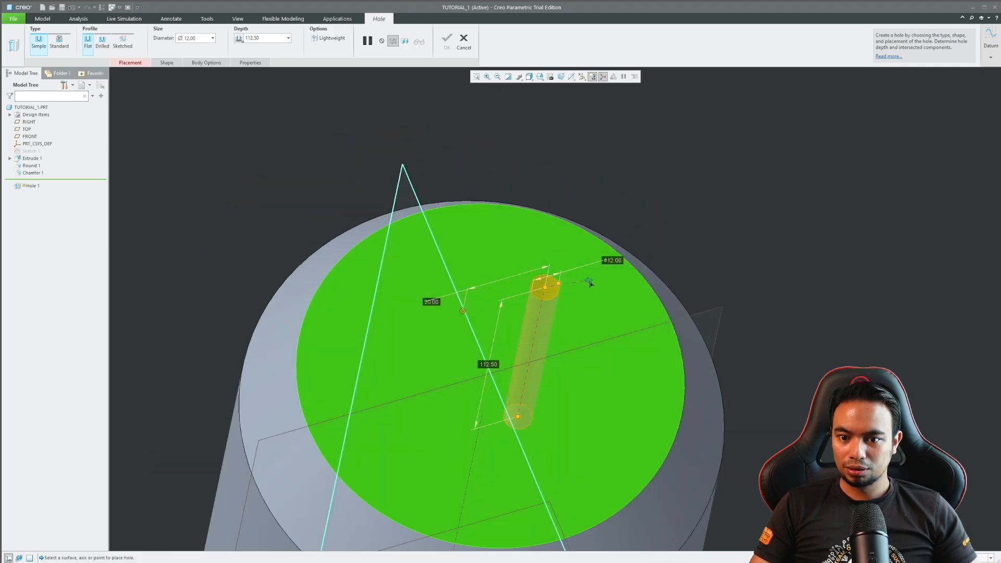
{"action": "left_click_drag", "start_coordinate": [583, 344], "coordinate": [583, 343]}
{"action": "mouse_move", "coordinate": [563, 312]}
{"action": "middle_mouse_down"}
{"action": "mouse_move", "coordinate": [479, 282]}
{"action": "mouse_move", "coordinate": [508, 274]}
{"action": "mouse_move", "coordinate": [510, 263]}
{"action": "middle_mouse_up"}
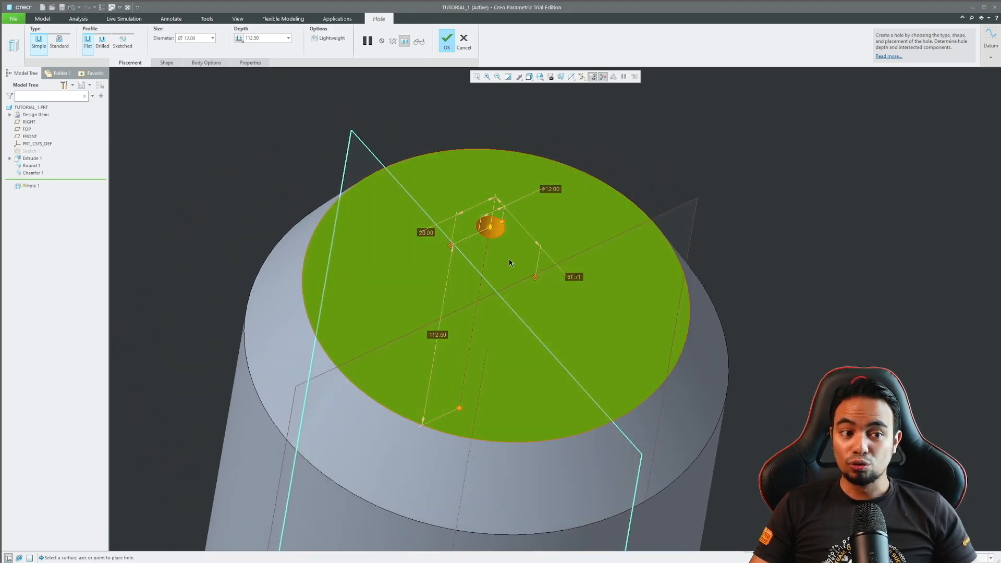
Try 20 mm and settle on 10 mm for the hole's offset from the lengthwise plane perpendicular to RIGHT
{"action": "scroll", "coordinate": [536, 263], "scroll_direction": "up", "scroll_amount": 1}
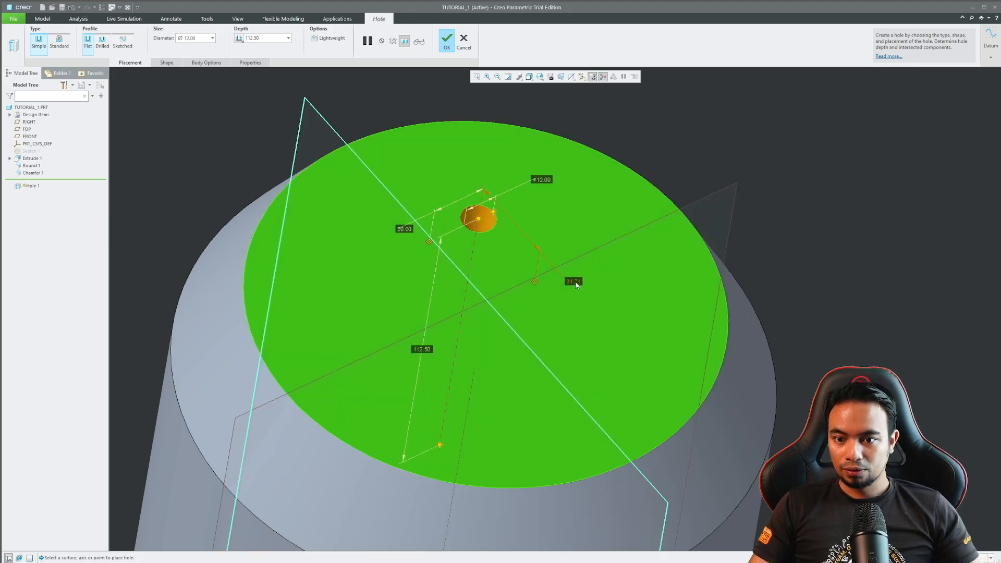
{"action": "type", "text": "20"}
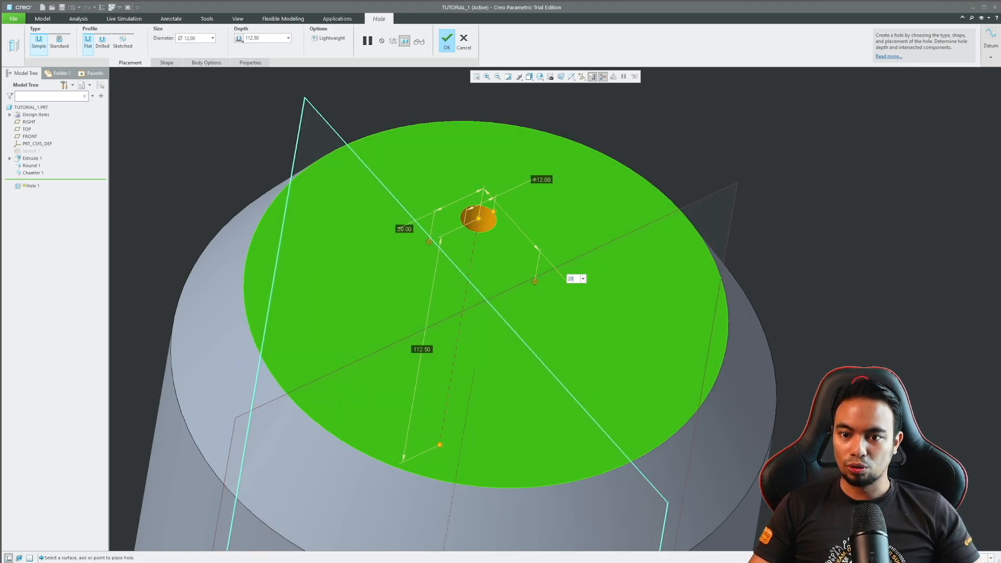
{"action": "key", "text": "Return"}
{"action": "middle_click_drag", "start_coordinate": [656, 293], "coordinate": [455, 488]}
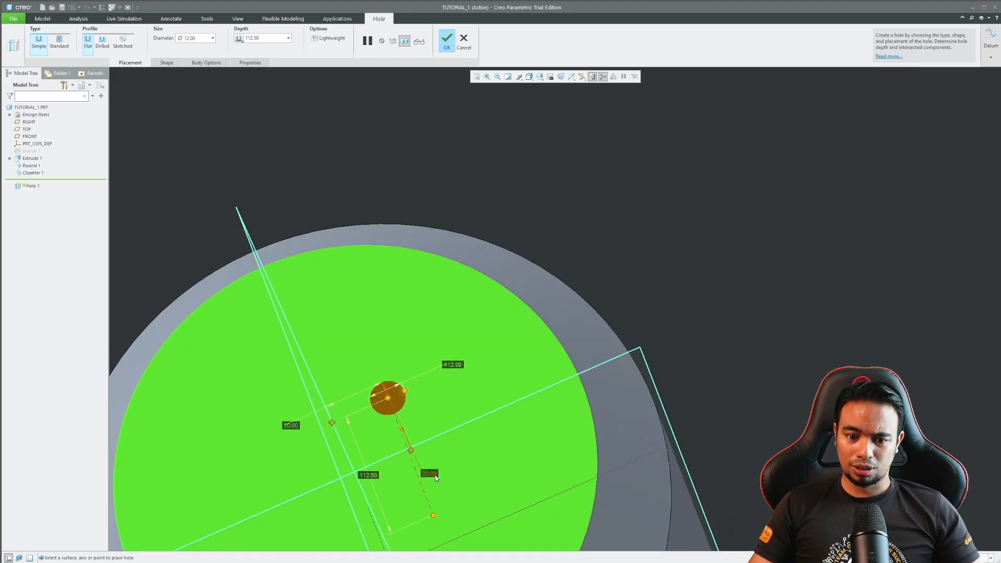
{"action": "key", "text": "Return"}
Set the hole's diameter to 30 mm
{"action": "scroll", "coordinate": [437, 453], "scroll_direction": "up", "scroll_amount": 2}
{"action": "middle_click_drag", "start_coordinate": [437, 453], "coordinate": [452, 317]}
{"action": "scroll", "coordinate": [469, 366], "scroll_direction": "down", "scroll_amount": 4}
{"action": "scroll", "coordinate": [469, 366], "scroll_direction": "up", "scroll_amount": 1}
{"action": "scroll", "coordinate": [447, 357], "scroll_direction": "up", "scroll_amount": 2}
{"action": "middle_click_drag", "start_coordinate": [447, 356], "coordinate": [484, 350], "text": "shift"}
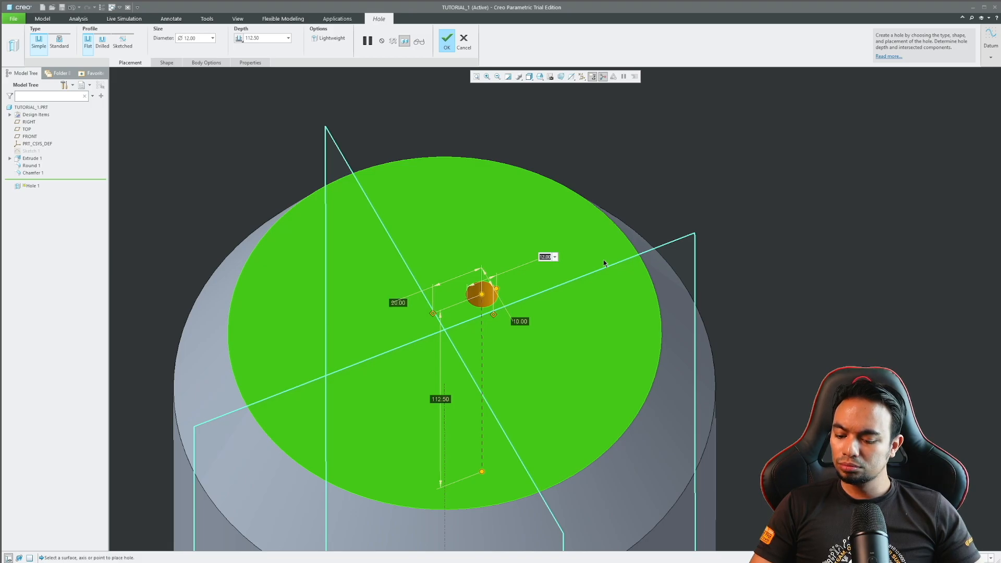
{"action": "key", "text": "BackSpace"}
{"action": "key", "text": "BackSpace"}
{"action": "type", "text": "30"}
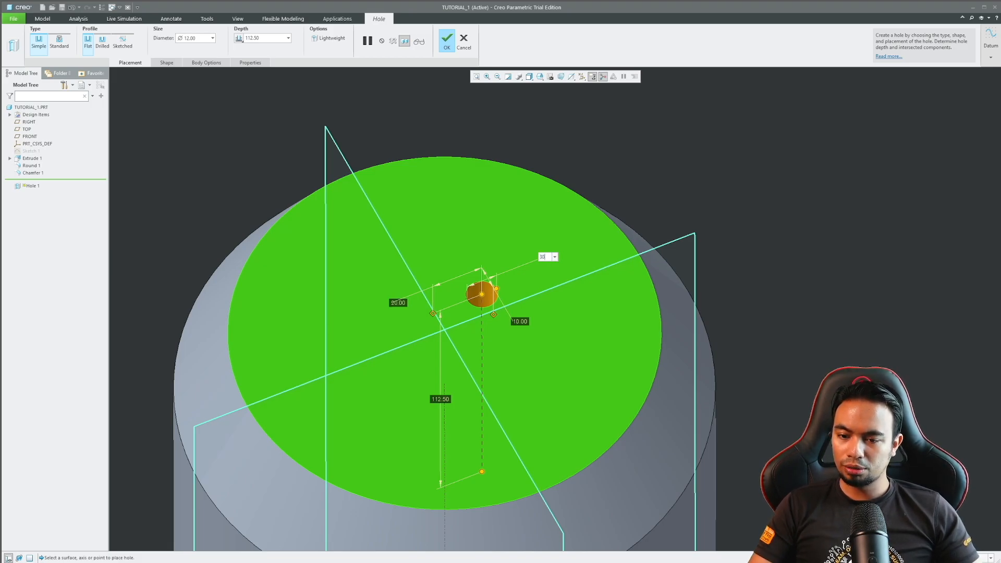
{"action": "key", "text": "Return"}
Set the hole's depth to 100 mm
{"action": "scroll", "coordinate": [440, 177], "scroll_direction": "up", "scroll_amount": 3}
{"action": "middle_click_drag", "start_coordinate": [440, 177], "coordinate": [446, 208]}
{"action": "scroll", "coordinate": [435, 485], "scroll_direction": "down", "scroll_amount": 2}
{"action": "middle_click_drag", "start_coordinate": [449, 360], "coordinate": [443, 328]}
{"action": "scroll", "coordinate": [565, 246], "scroll_direction": "up", "scroll_amount": 3}
{"action": "middle_click_drag", "start_coordinate": [464, 284], "coordinate": [506, 340]}
{"action": "scroll", "coordinate": [524, 241], "scroll_direction": "down", "scroll_amount": 3}
{"action": "mouse_move", "coordinate": [519, 350]}
{"action": "left_mouse_down"}
{"action": "mouse_move", "coordinate": [518, 313]}
{"action": "mouse_move", "coordinate": [510, 351]}
{"action": "mouse_move", "coordinate": [519, 337]}
{"action": "left_mouse_up"}
{"action": "double_click", "coordinate": [477, 293]}
{"action": "type", "text": "100"}
{"action": "key", "text": "Return"}
Check the hole preview from around the chamfered end and complete the hole
{"action": "middle_click_drag", "start_coordinate": [508, 293], "coordinate": [514, 319]}
{"action": "scroll", "coordinate": [514, 319], "scroll_direction": "up", "scroll_amount": 3}
{"action": "scroll", "coordinate": [486, 313], "scroll_direction": "down", "scroll_amount": 4}
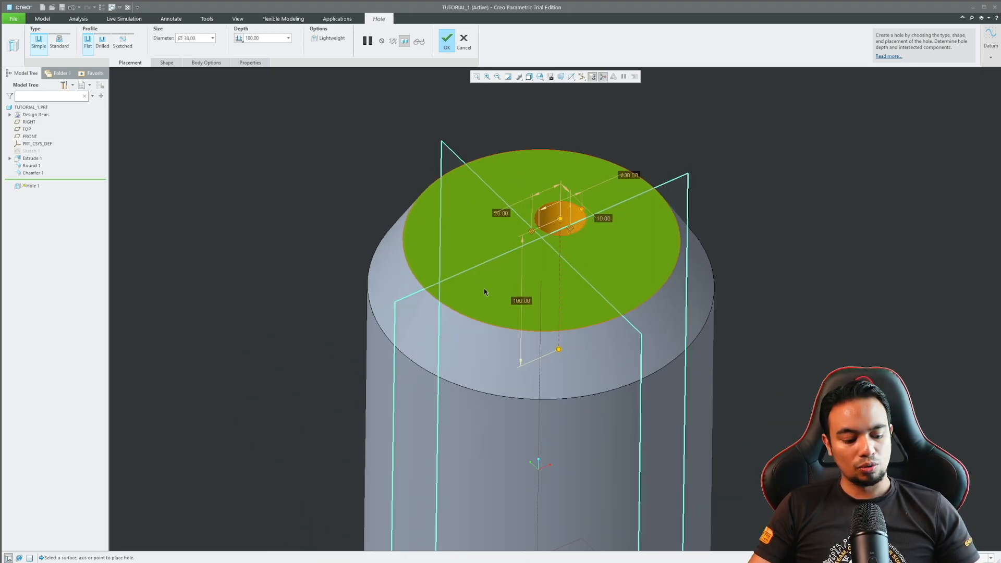
{"action": "middle_click_drag", "start_coordinate": [485, 289], "coordinate": [468, 260], "text": "shift"}
{"action": "middle_click_drag", "start_coordinate": [506, 181], "coordinate": [511, 207]}
{"action": "middle_click_drag", "start_coordinate": [528, 221], "coordinate": [487, 249], "text": "shift"}
{"action": "scroll", "coordinate": [486, 249], "scroll_direction": "up", "scroll_amount": 1}
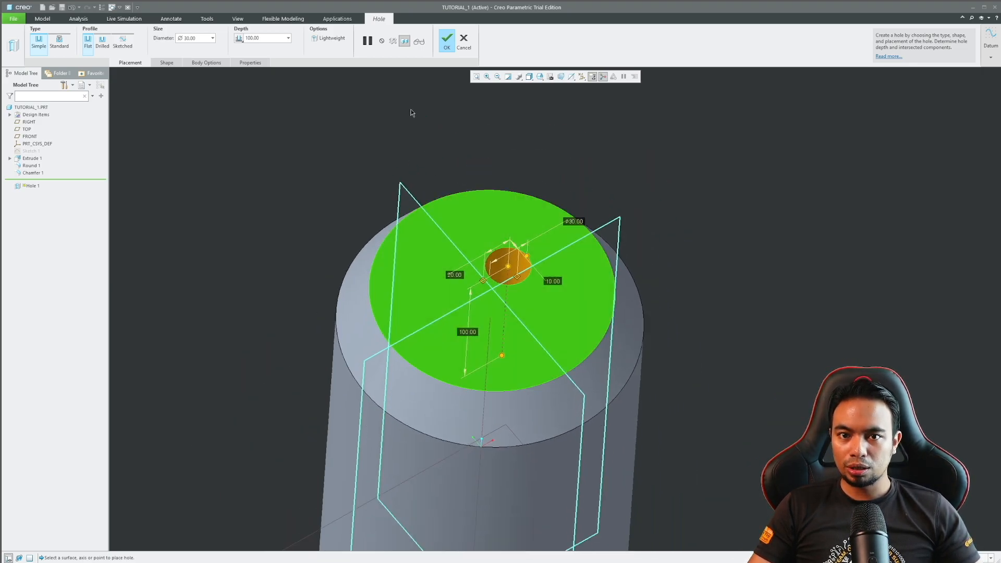
{"action": "left_click", "coordinate": [447, 50]}
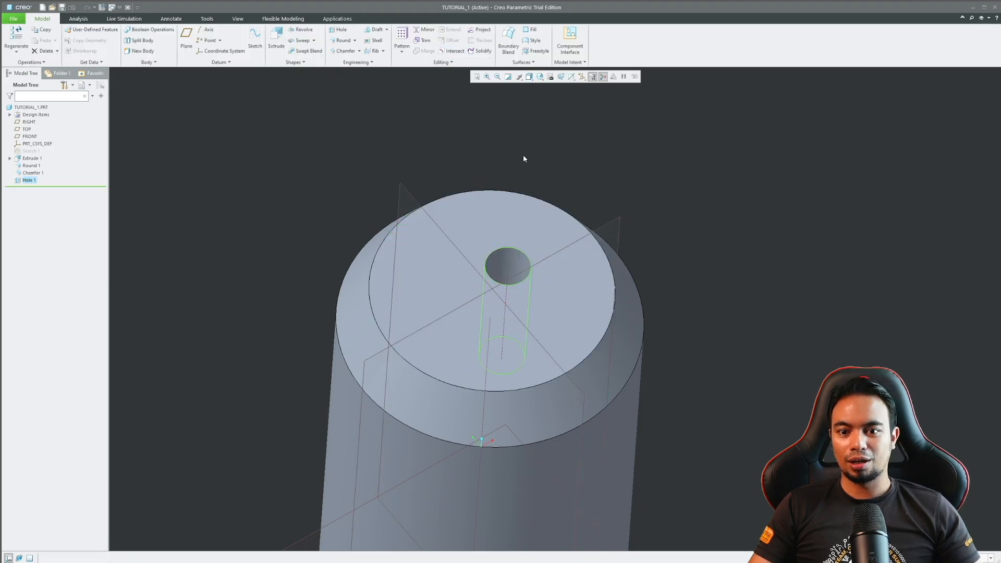
Inspect the finished hole in the chamfered end face from several angles and distances
{"action": "middle_click_drag", "start_coordinate": [513, 179], "coordinate": [498, 243]}
{"action": "scroll", "coordinate": [480, 334], "scroll_direction": "down", "scroll_amount": 5}
{"action": "middle_click_drag", "start_coordinate": [479, 332], "coordinate": [494, 329]}
{"action": "left_click", "coordinate": [621, 328]}
{"action": "scroll", "coordinate": [458, 217], "scroll_direction": "up", "scroll_amount": 5}
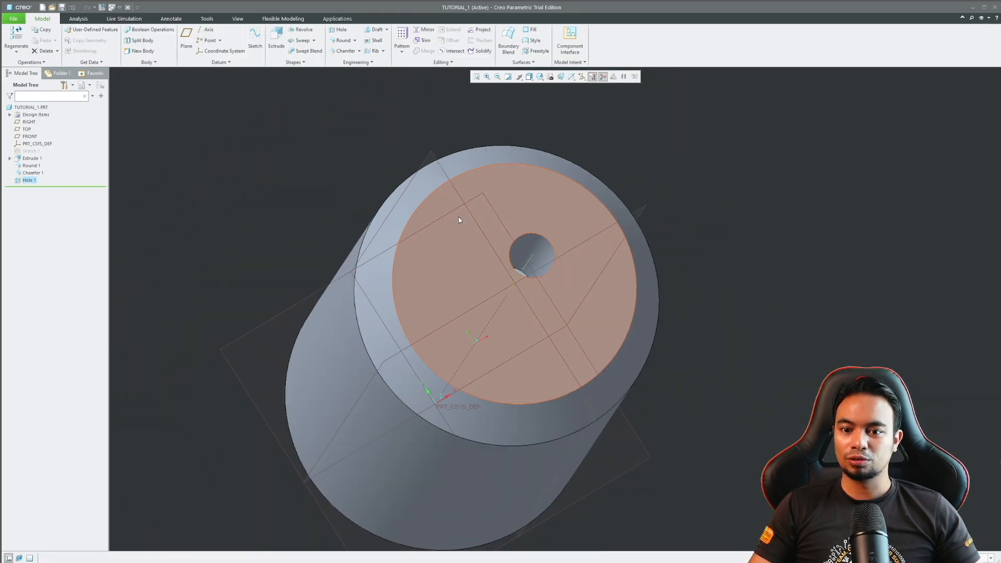
{"action": "left_click", "coordinate": [642, 132]}
{"action": "scroll", "coordinate": [537, 234], "scroll_direction": "up", "scroll_amount": 2}
{"action": "middle_click_drag", "start_coordinate": [534, 236], "coordinate": [517, 201]}
{"action": "scroll", "coordinate": [511, 215], "scroll_direction": "down", "scroll_amount": 3}
{"action": "scroll", "coordinate": [517, 202], "scroll_direction": "up", "scroll_amount": 4}
{"action": "scroll", "coordinate": [535, 196], "scroll_direction": "down", "scroll_amount": 2}
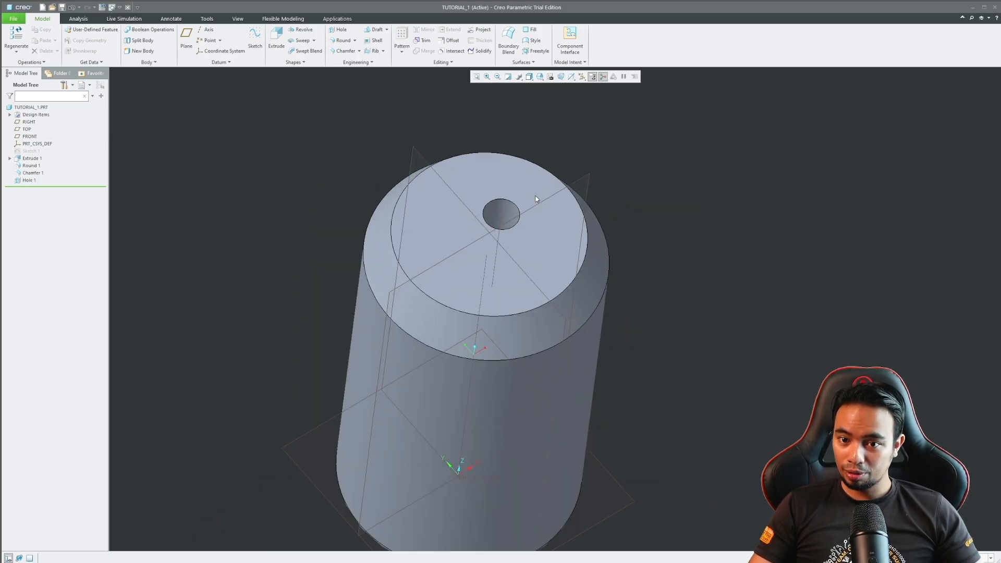
{"action": "left_click", "coordinate": [504, 210]}
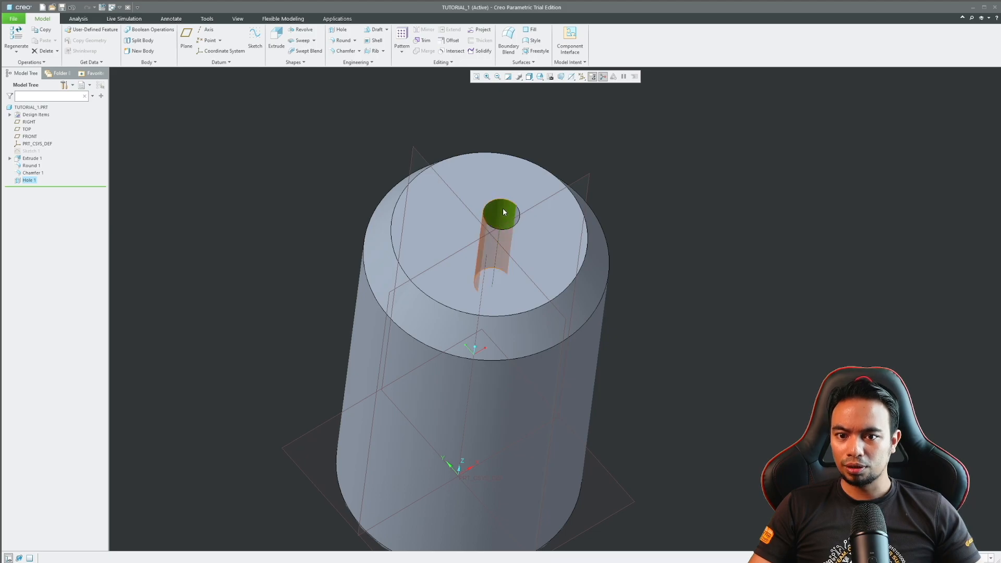
{"action": "left_click", "coordinate": [413, 151]}
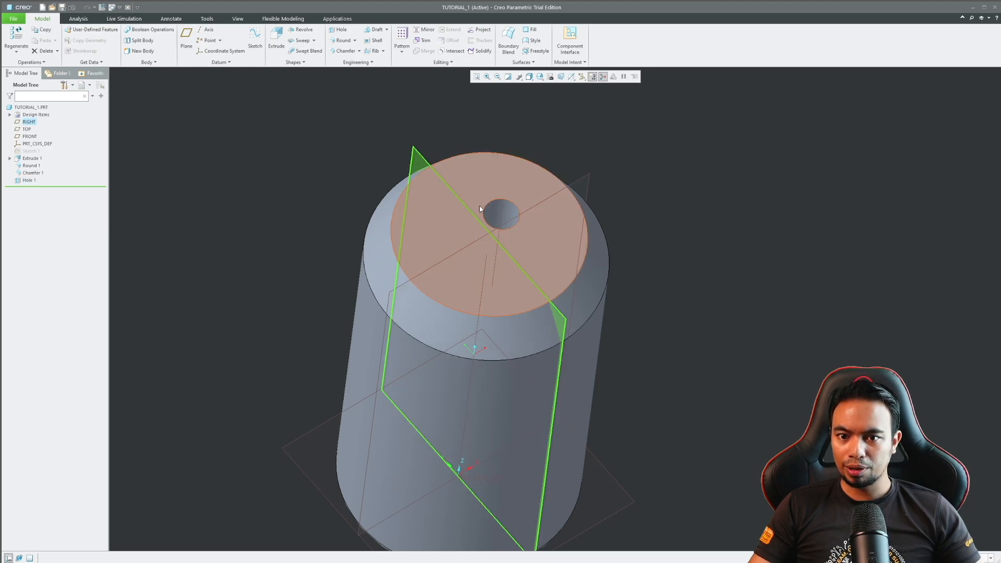
{"action": "left_click", "coordinate": [630, 131]}
{"action": "middle_click_drag", "start_coordinate": [421, 309], "coordinate": [399, 272]}
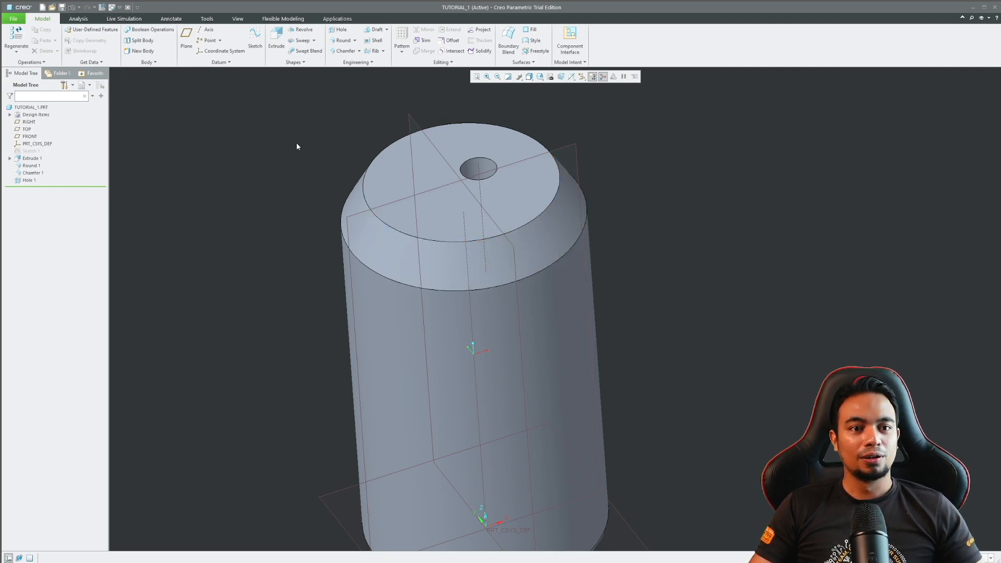
Measure the distance between the RIGHT datum plane and the hole's axis and reposition the measurement label for reading
{"action": "left_click", "coordinate": [78, 19]}
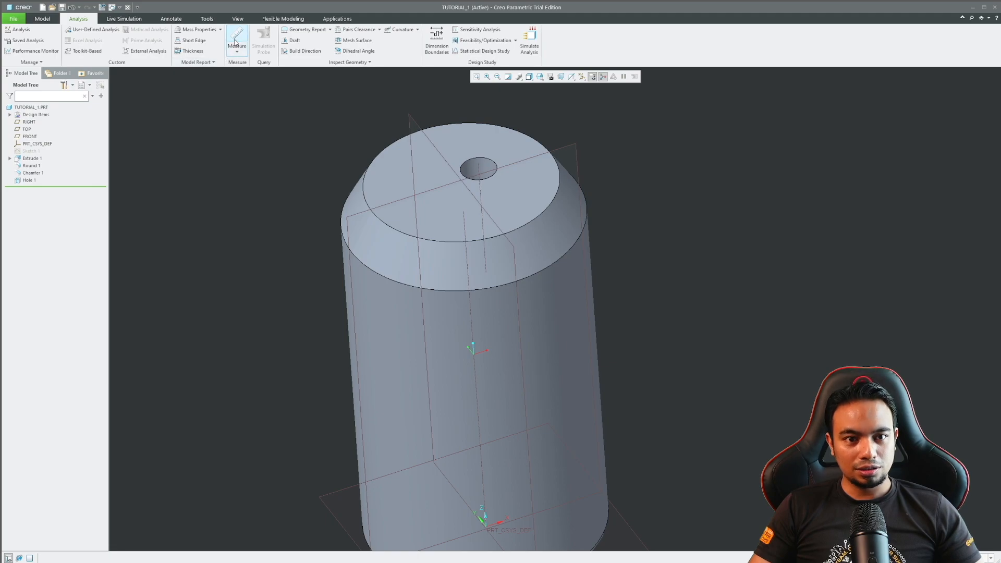
{"action": "left_click", "coordinate": [236, 42]}
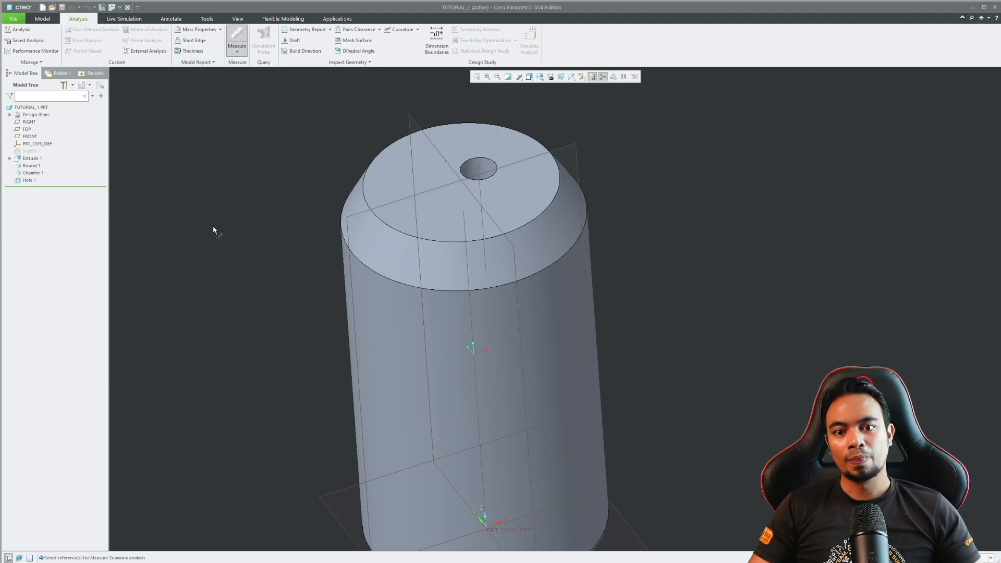
{"action": "left_click", "coordinate": [483, 192]}
{"action": "scroll", "coordinate": [287, 337], "scroll_direction": "up", "scroll_amount": 3}
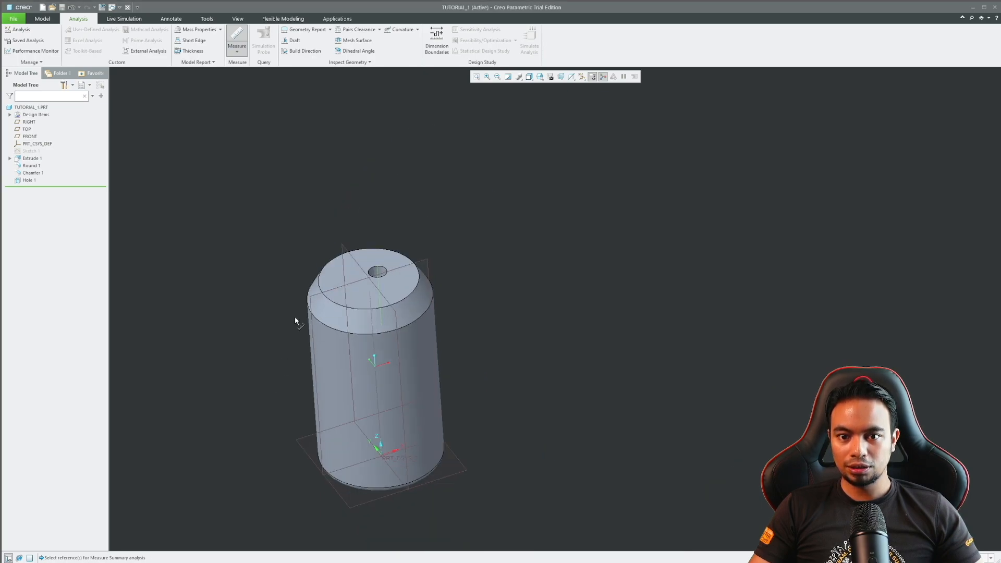
{"action": "scroll", "coordinate": [316, 268], "scroll_direction": "down", "scroll_amount": 2}
{"action": "scroll", "coordinate": [317, 270], "scroll_direction": "down", "scroll_amount": 2}
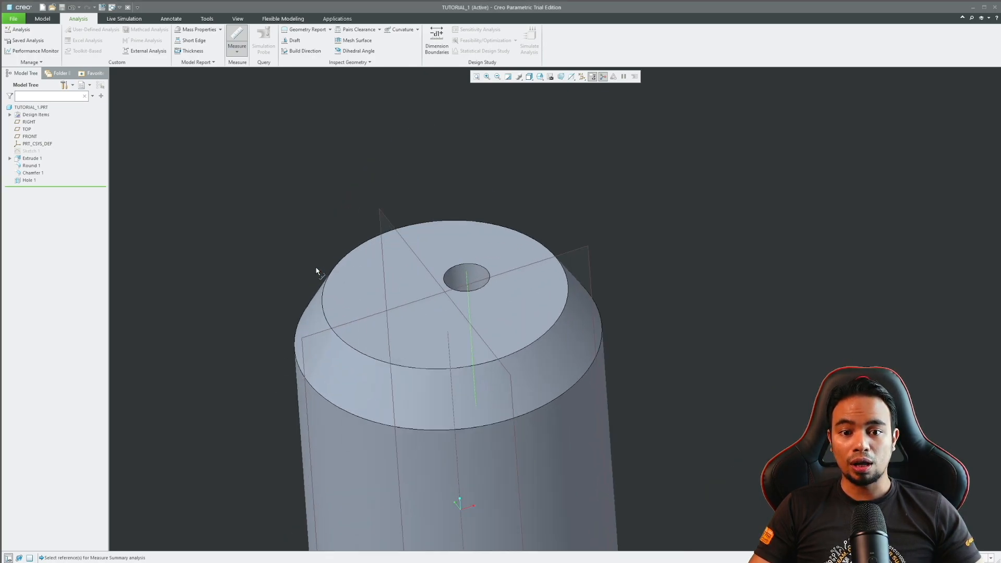
{"action": "left_click", "coordinate": [384, 216]}
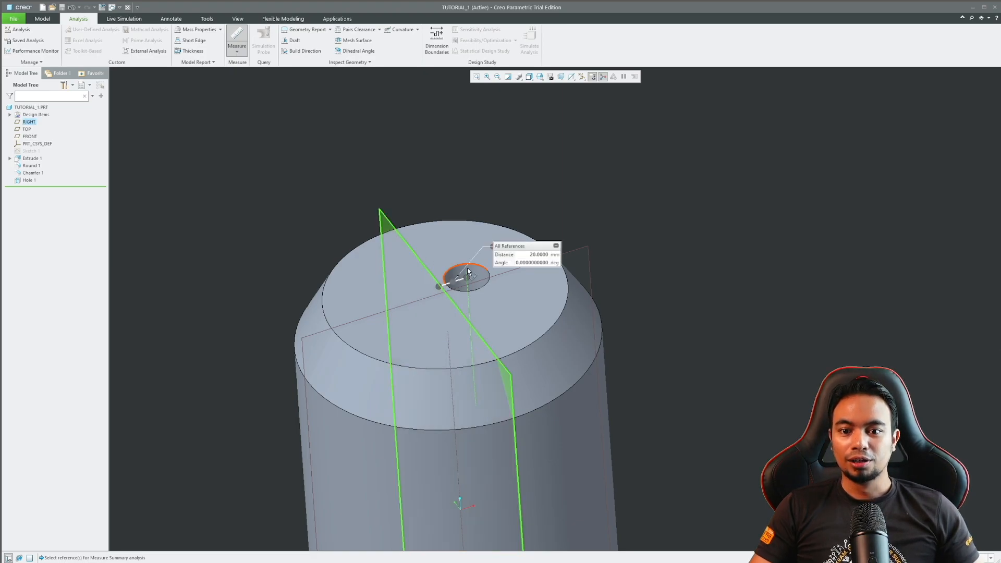
{"action": "scroll", "coordinate": [485, 289], "scroll_direction": "down", "scroll_amount": 3}
{"action": "left_click_drag", "start_coordinate": [513, 246], "coordinate": [448, 194]}
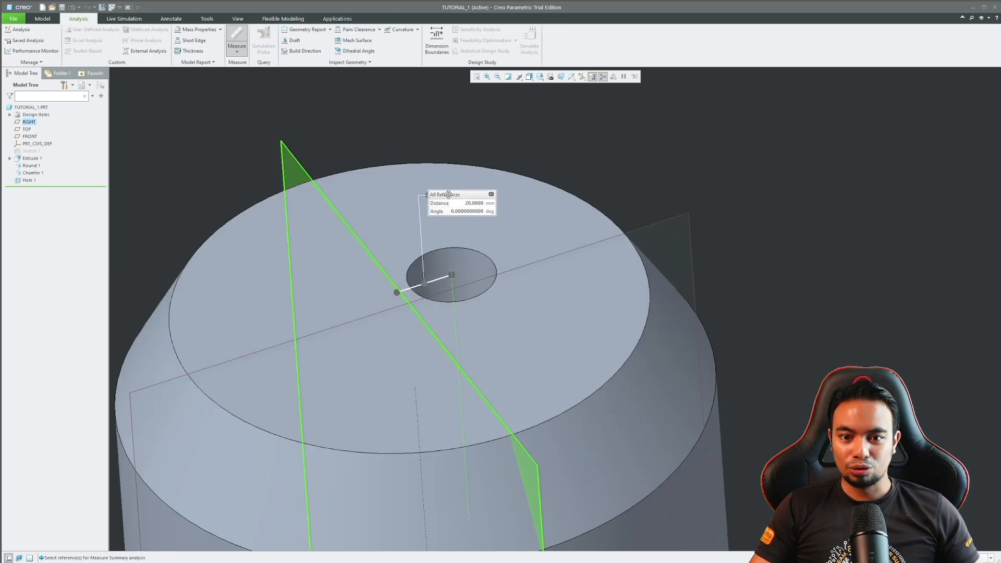
{"action": "middle_click_drag", "start_coordinate": [413, 236], "coordinate": [412, 281]}
{"action": "scroll", "coordinate": [413, 283], "scroll_direction": "down", "scroll_amount": 3}
{"action": "scroll", "coordinate": [420, 279], "scroll_direction": "up", "scroll_amount": 3}
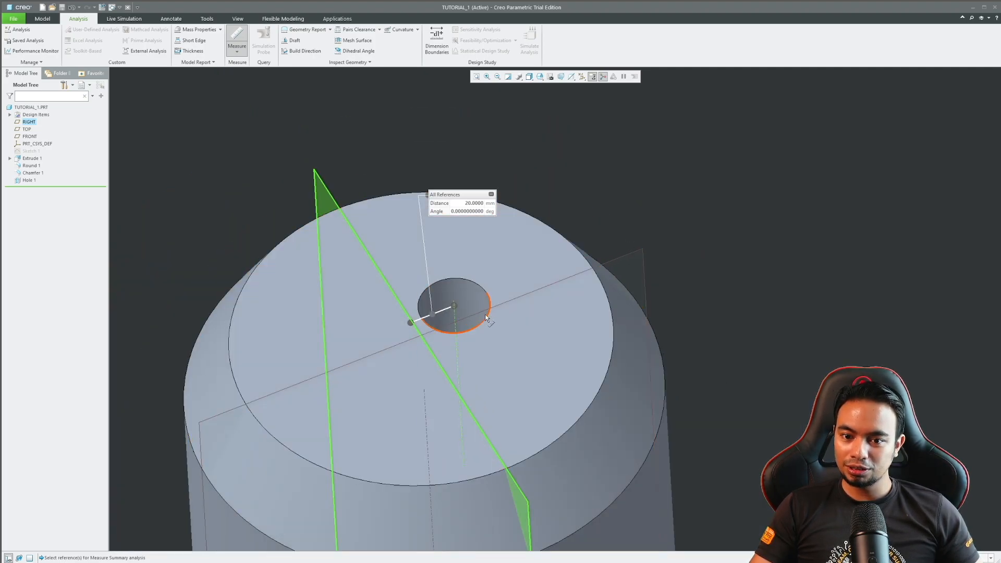
Measure the distance between the hole's axis and the TOP datum plane, and finish the measurement
{"action": "left_click", "coordinate": [455, 313]}
{"action": "middle_click_drag", "start_coordinate": [491, 312], "coordinate": [649, 267]}
{"action": "left_click", "coordinate": [656, 266]}
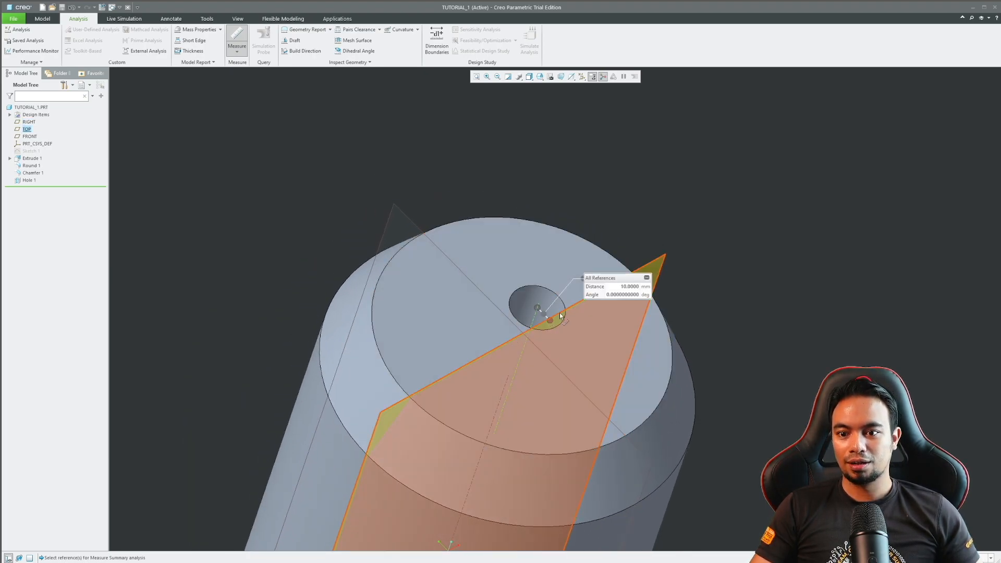
{"action": "scroll", "coordinate": [600, 305], "scroll_direction": "up", "scroll_amount": 5}
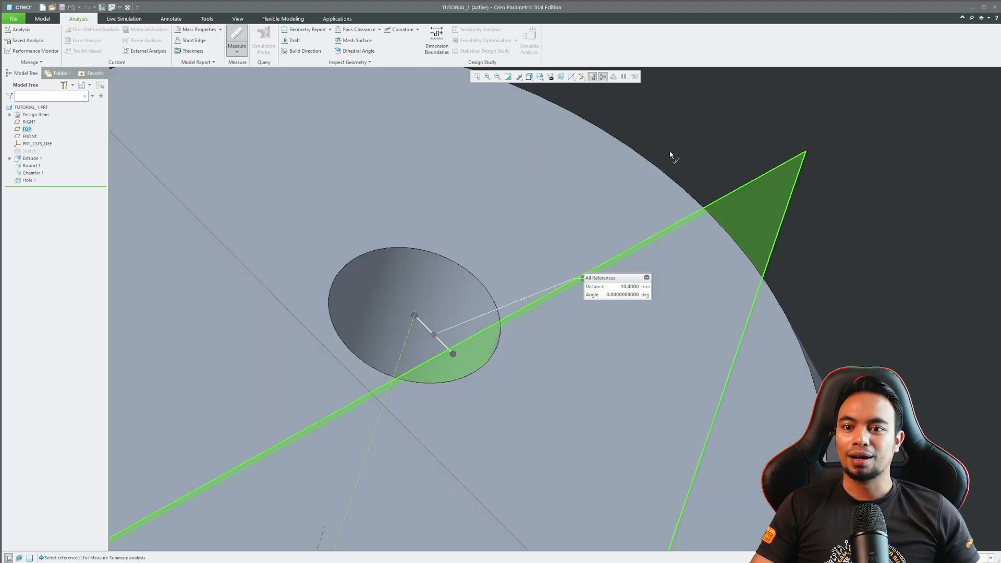
{"action": "scroll", "coordinate": [546, 274], "scroll_direction": "down", "scroll_amount": 5}
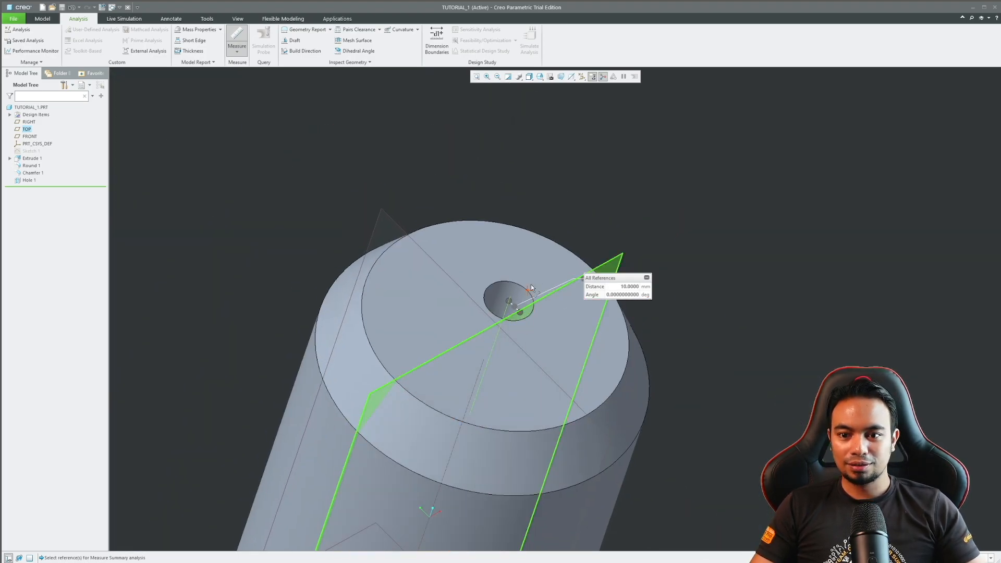
{"action": "scroll", "coordinate": [525, 275], "scroll_direction": "up", "scroll_amount": 2}
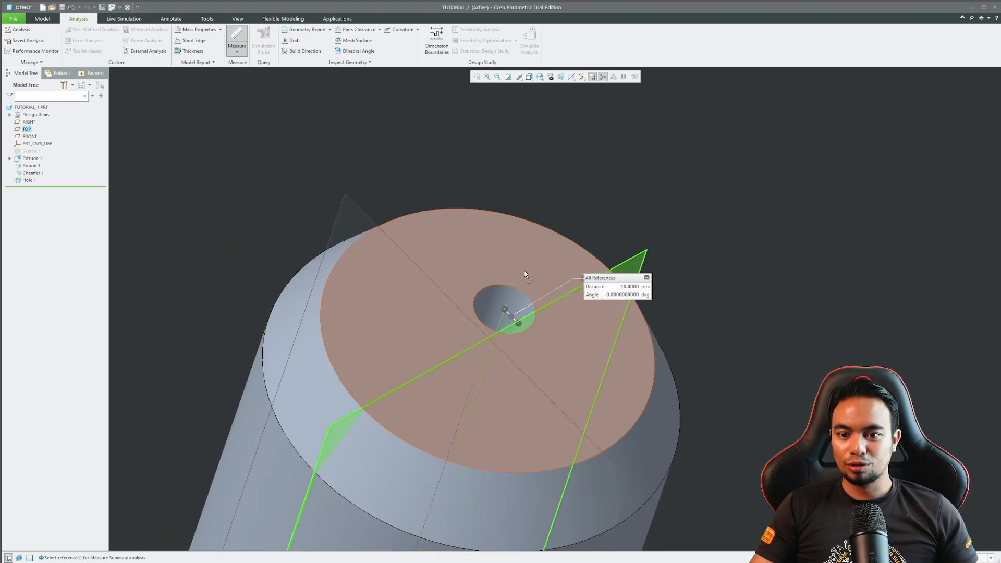
{"action": "middle_click", "coordinate": [449, 269]}
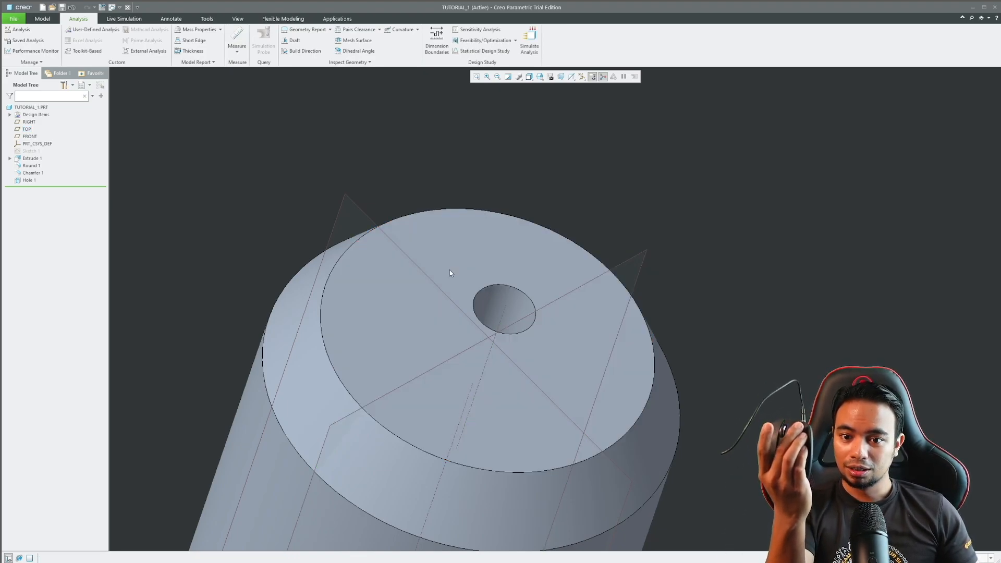
Measure the diameter of the hole's inner surface in the chamfered end face
{"action": "scroll", "coordinate": [470, 264], "scroll_direction": "down", "scroll_amount": 2}
{"action": "scroll", "coordinate": [464, 276], "scroll_direction": "up", "scroll_amount": 3}
{"action": "scroll", "coordinate": [491, 280], "scroll_direction": "down", "scroll_amount": 1}
{"action": "scroll", "coordinate": [478, 284], "scroll_direction": "up", "scroll_amount": 2}
{"action": "middle_click_drag", "start_coordinate": [478, 282], "coordinate": [469, 321]}
{"action": "scroll", "coordinate": [476, 236], "scroll_direction": "down", "scroll_amount": 3}
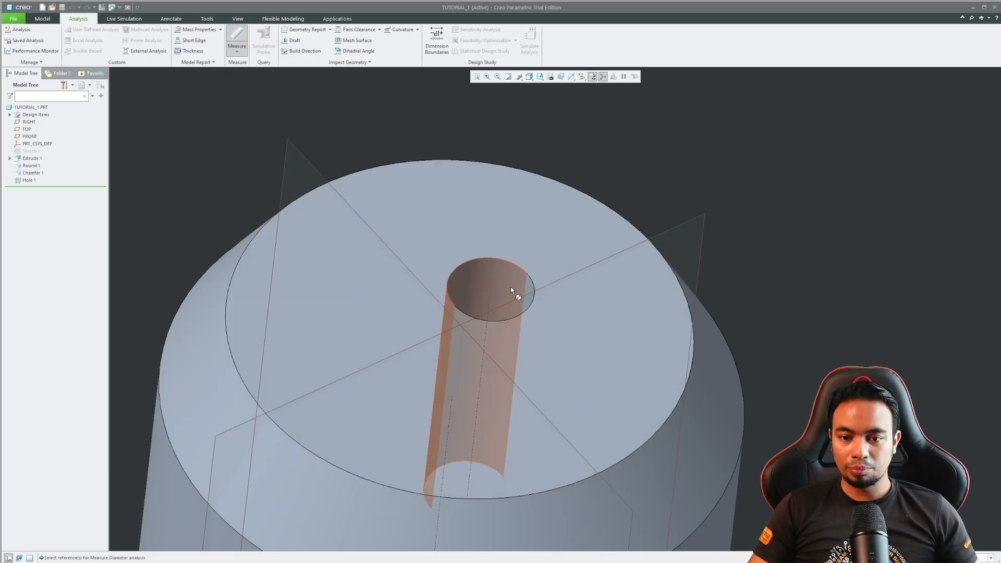
{"action": "scroll", "coordinate": [526, 300], "scroll_direction": "down", "scroll_amount": 4}
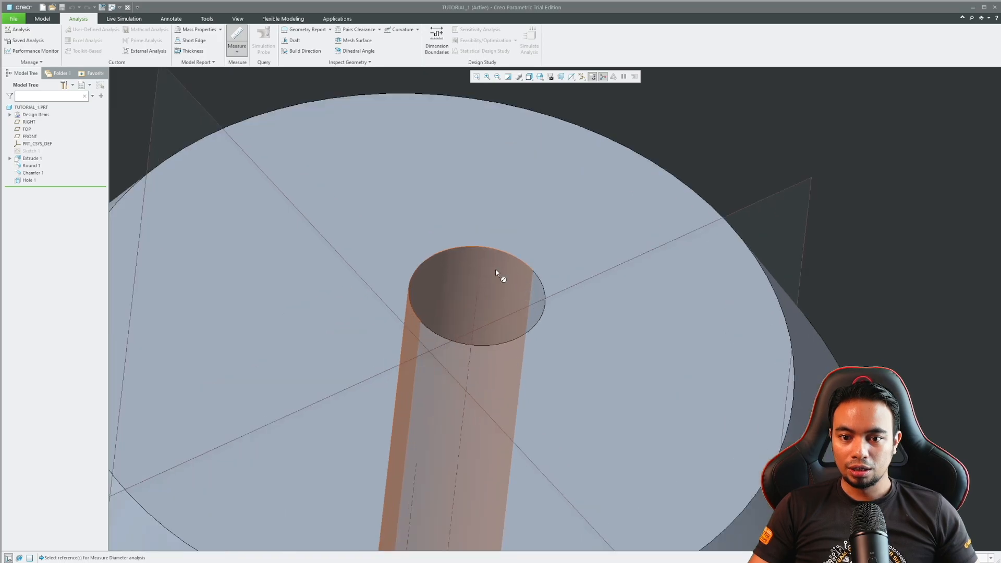
{"action": "left_click", "coordinate": [495, 271]}
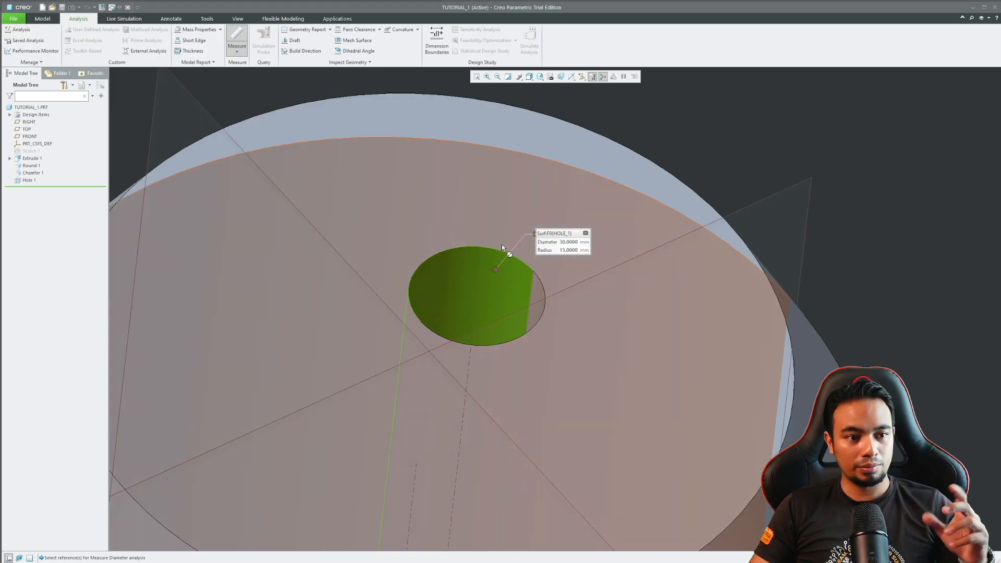
Measure the diameter of the cylinder's outer surface and end the diameter measurement
{"action": "scroll", "coordinate": [500, 244], "scroll_direction": "up", "scroll_amount": 5}
{"action": "middle_click_drag", "start_coordinate": [500, 244], "coordinate": [495, 216]}
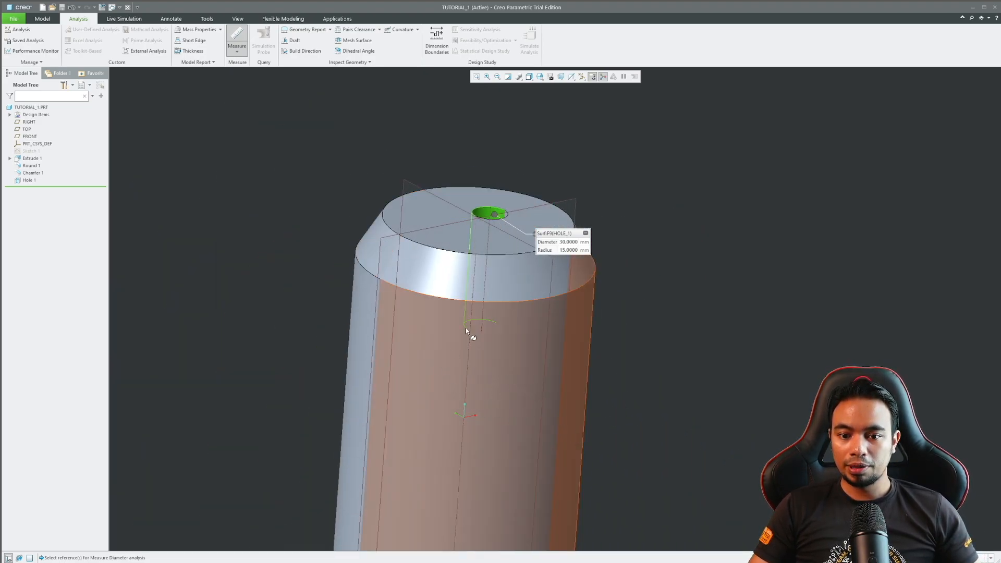
{"action": "middle_click_drag", "start_coordinate": [463, 330], "coordinate": [465, 417]}
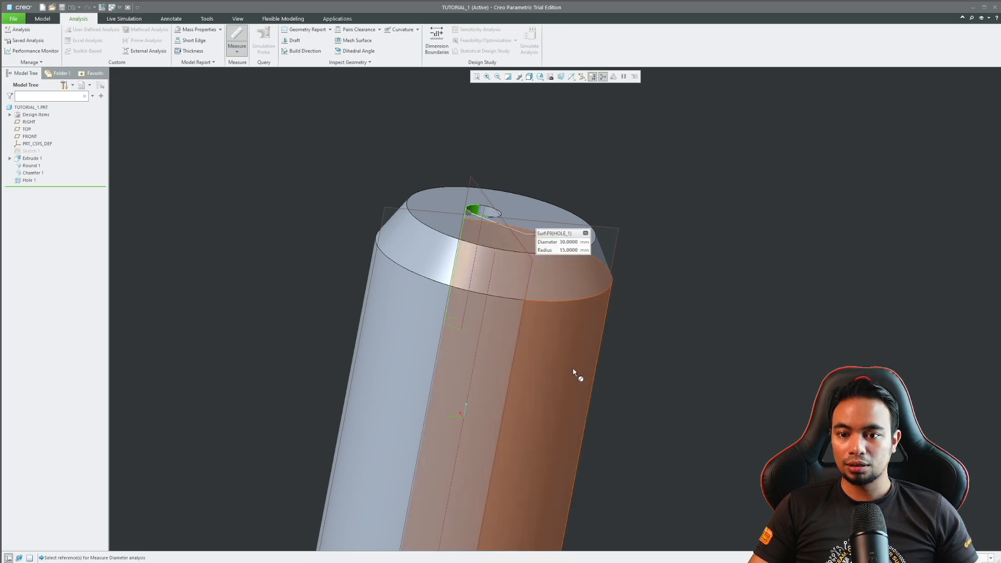
{"action": "left_click", "coordinate": [573, 369]}
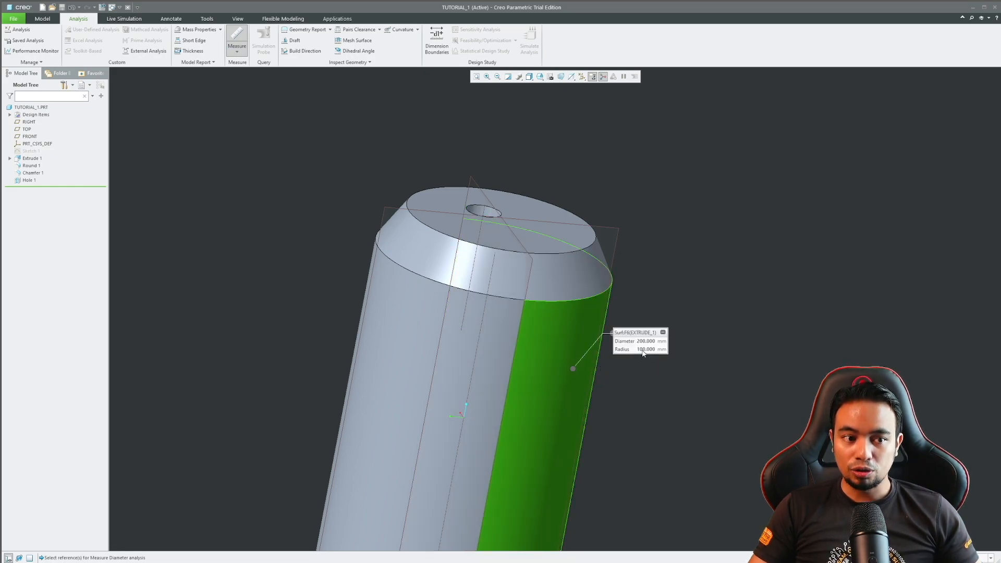
{"action": "middle_click_drag", "start_coordinate": [539, 199], "coordinate": [498, 243]}
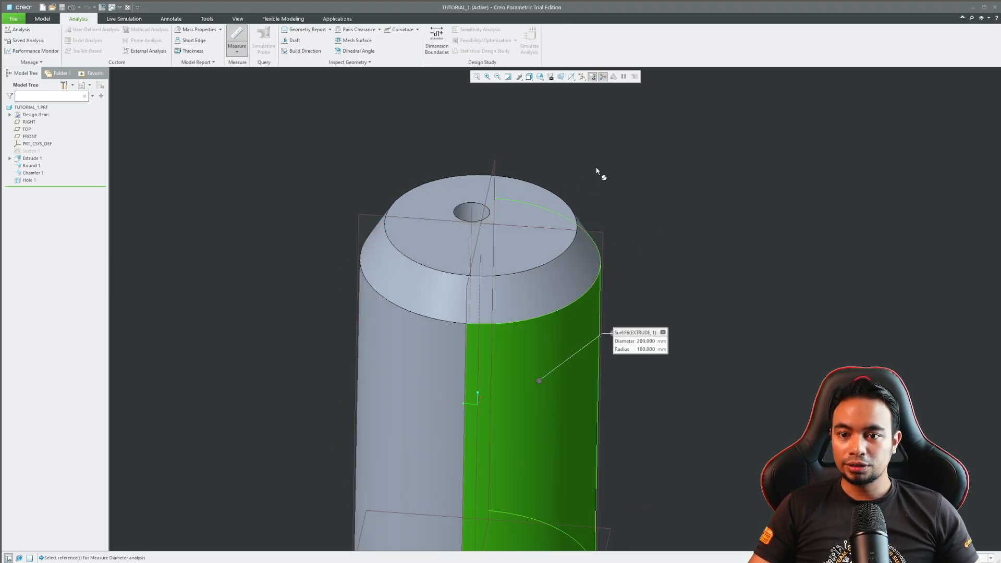
{"action": "key", "text": "Escape"}
Examine the whole part, with its hole, chamfer and rounded end, from several angles and distances
{"action": "scroll", "coordinate": [500, 260], "scroll_direction": "up", "scroll_amount": 3}
{"action": "middle_click_drag", "start_coordinate": [501, 263], "coordinate": [446, 325]}
{"action": "scroll", "coordinate": [413, 302], "scroll_direction": "down", "scroll_amount": 3}
{"action": "scroll", "coordinate": [481, 286], "scroll_direction": "up", "scroll_amount": 7}
{"action": "scroll", "coordinate": [487, 279], "scroll_direction": "down", "scroll_amount": 6}
{"action": "scroll", "coordinate": [446, 324], "scroll_direction": "up", "scroll_amount": 1}
{"action": "mouse_move", "coordinate": [446, 325]}
{"action": "middle_mouse_down"}
{"action": "mouse_move", "coordinate": [408, 295]}
{"action": "mouse_move", "coordinate": [399, 217]}
{"action": "mouse_move", "coordinate": [396, 273]}
{"action": "mouse_move", "coordinate": [405, 248]}
{"action": "mouse_move", "coordinate": [398, 263]}
{"action": "middle_mouse_up"}
{"action": "scroll", "coordinate": [393, 270], "scroll_direction": "down", "scroll_amount": 2}
{"action": "scroll", "coordinate": [405, 249], "scroll_direction": "up", "scroll_amount": 2}
{"action": "scroll", "coordinate": [376, 232], "scroll_direction": "down", "scroll_amount": 2}
{"action": "middle_click_drag", "start_coordinate": [377, 232], "coordinate": [391, 202]}
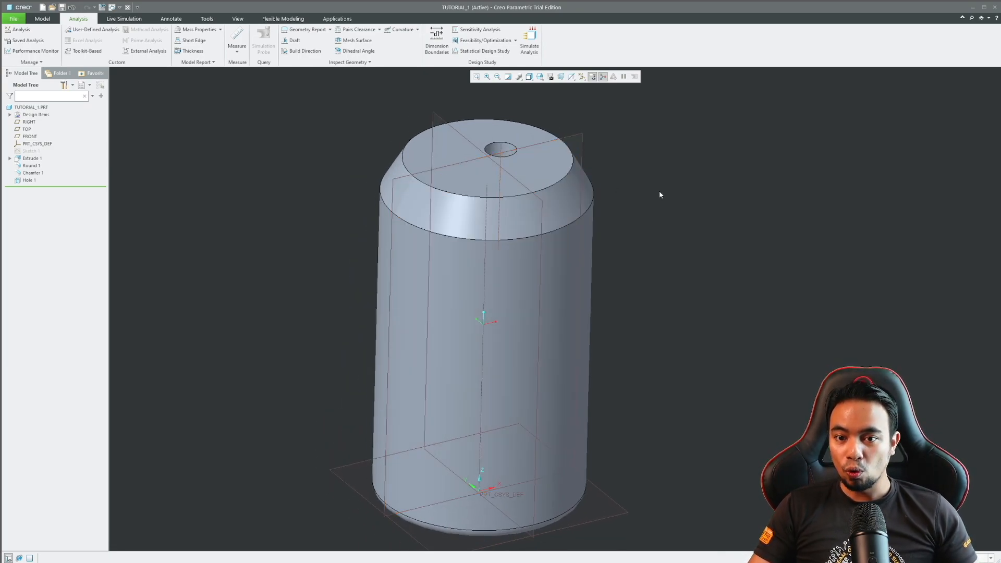
Open Sketch 1, the cylinder's base circle, for editing in the sketch view
{"action": "left_click", "coordinate": [42, 20]}
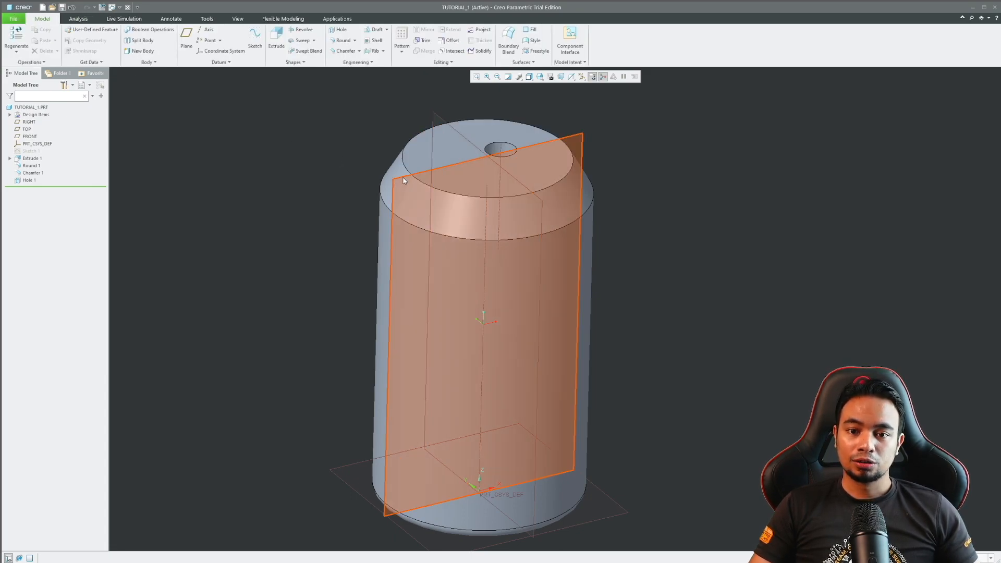
{"action": "scroll", "coordinate": [417, 179], "scroll_direction": "up", "scroll_amount": 1}
{"action": "middle_click_drag", "start_coordinate": [431, 175], "coordinate": [421, 191], "text": "shift"}
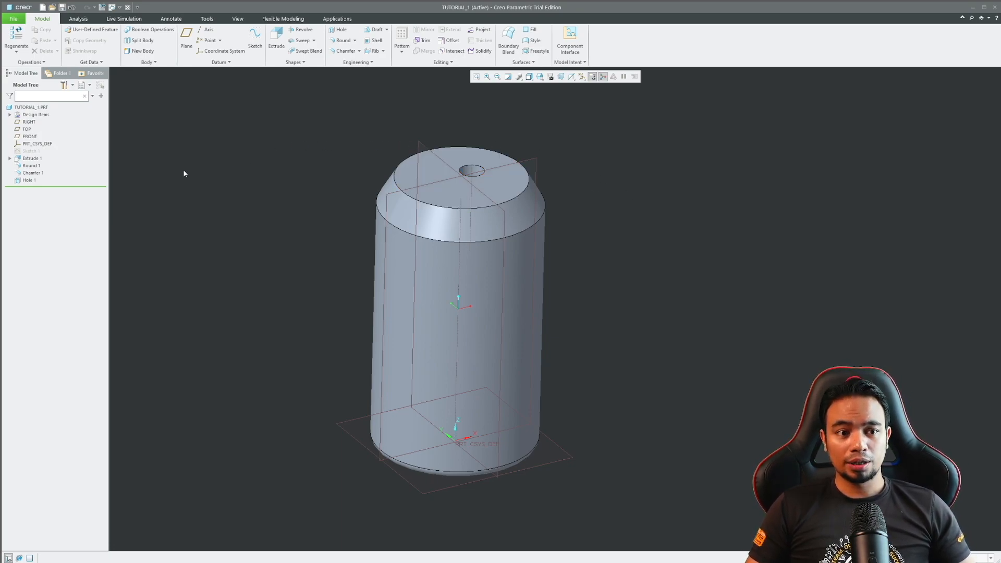
{"action": "left_click", "coordinate": [32, 151]}
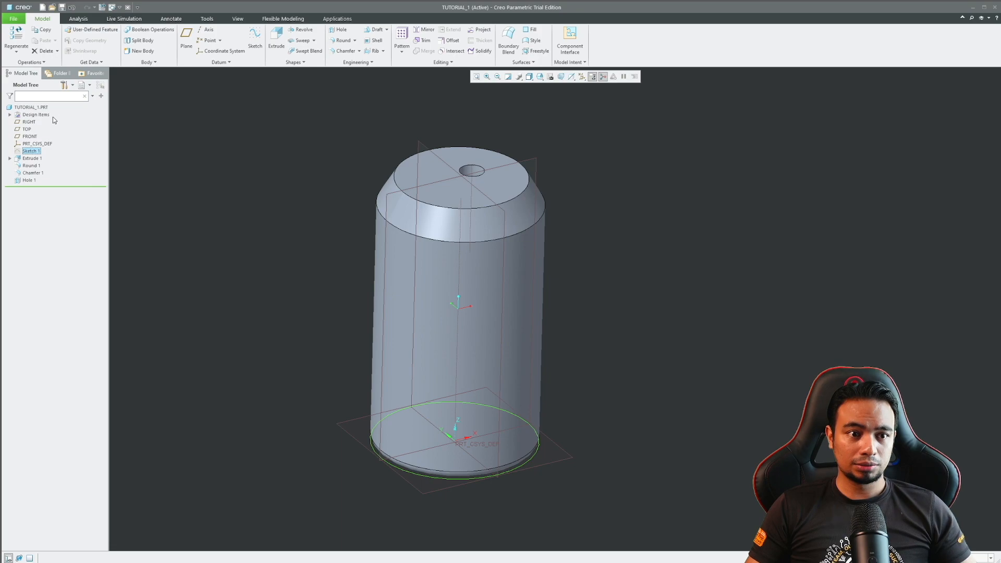
{"action": "left_click", "coordinate": [269, 220]}
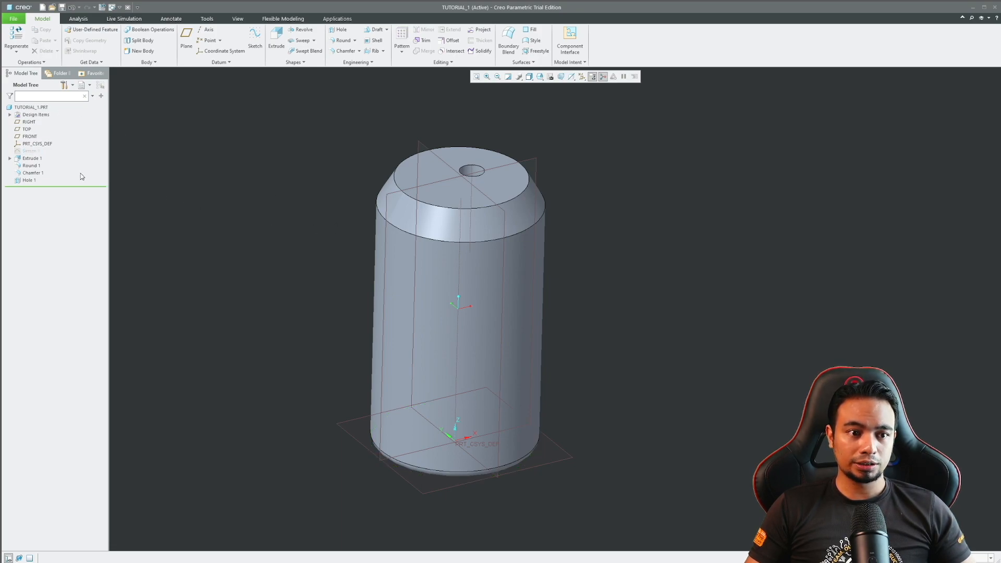
{"action": "left_click", "coordinate": [31, 151]}
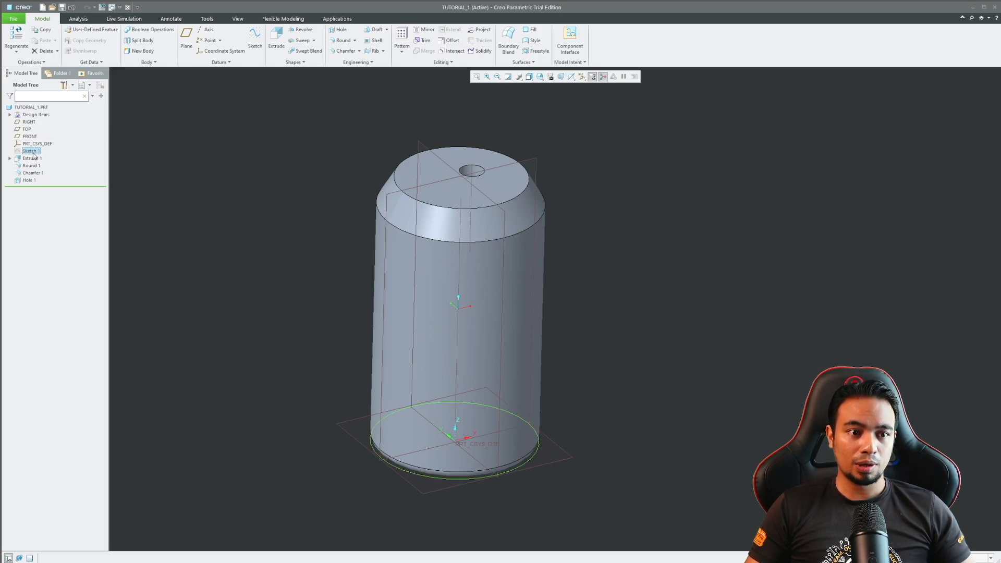
{"action": "left_click", "coordinate": [47, 108]}
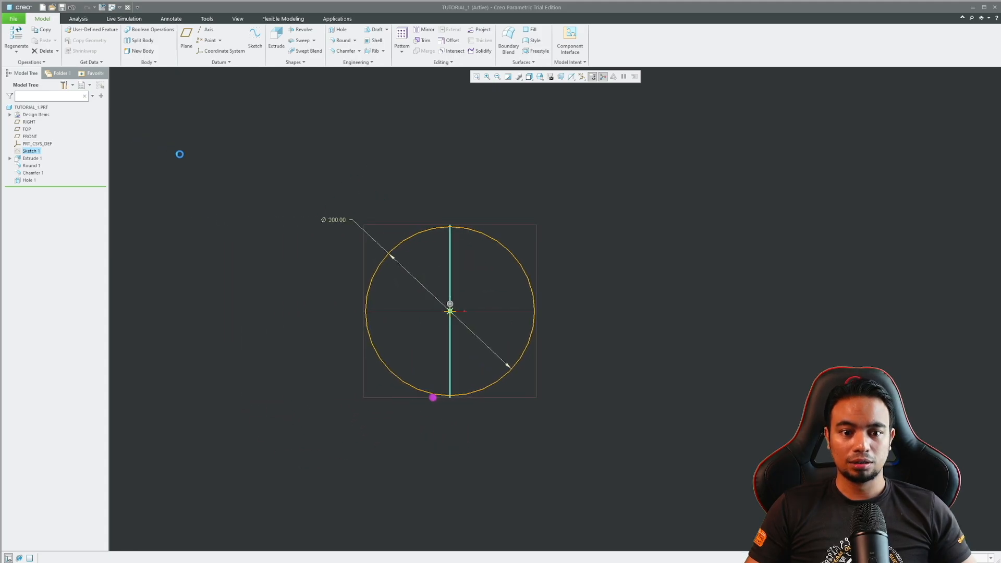
{"action": "scroll", "coordinate": [609, 275], "scroll_direction": "down", "scroll_amount": 3}
{"action": "middle_click_drag", "start_coordinate": [502, 244], "coordinate": [407, 236], "text": "shift"}
{"action": "scroll", "coordinate": [479, 217], "scroll_direction": "up", "scroll_amount": 1}
{"action": "middle_click_drag", "start_coordinate": [482, 217], "coordinate": [387, 246], "text": "shift"}
{"action": "left_click", "coordinate": [209, 40]}
{"action": "left_click", "coordinate": [438, 145]}
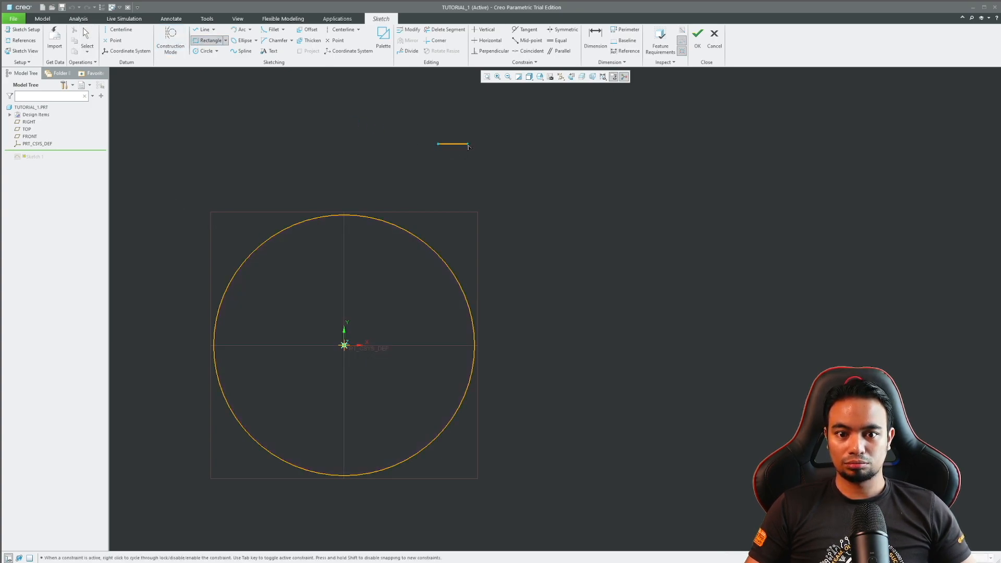
{"action": "middle_click", "coordinate": [465, 148]}
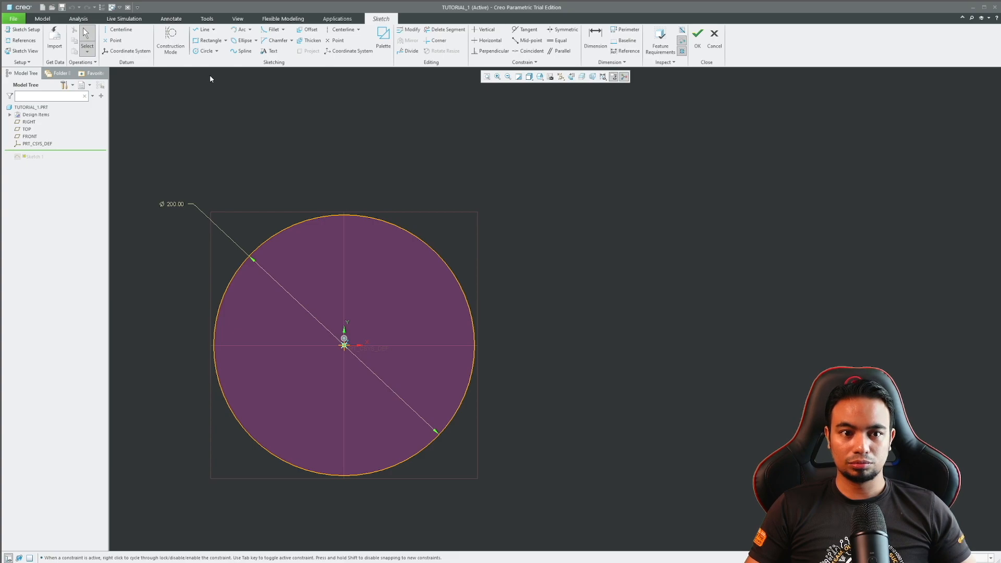
{"action": "left_click", "coordinate": [209, 40]}
{"action": "scroll", "coordinate": [313, 349], "scroll_direction": "up", "scroll_amount": 4}
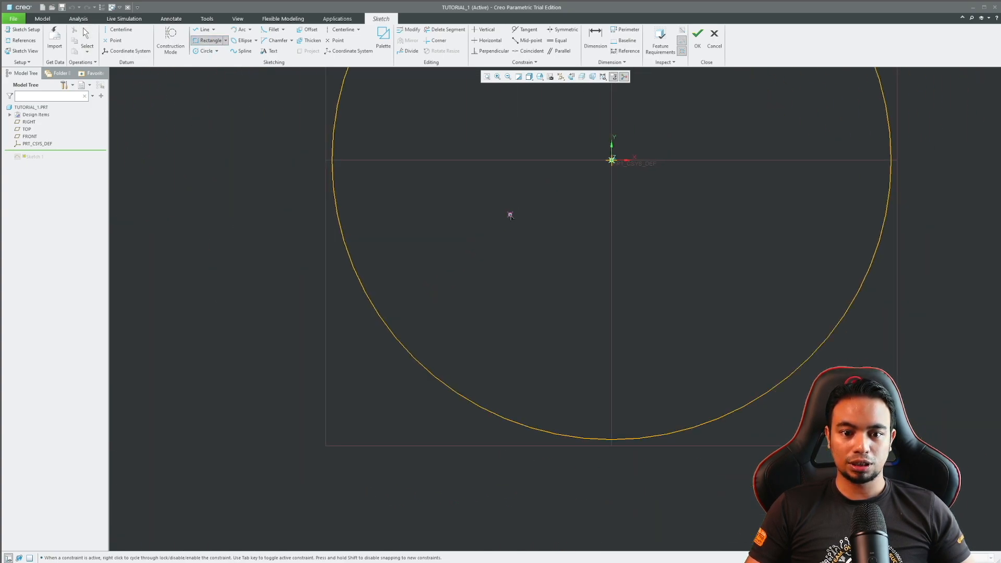
{"action": "scroll", "coordinate": [469, 249], "scroll_direction": "down", "scroll_amount": 1}
{"action": "left_click", "coordinate": [441, 250]}
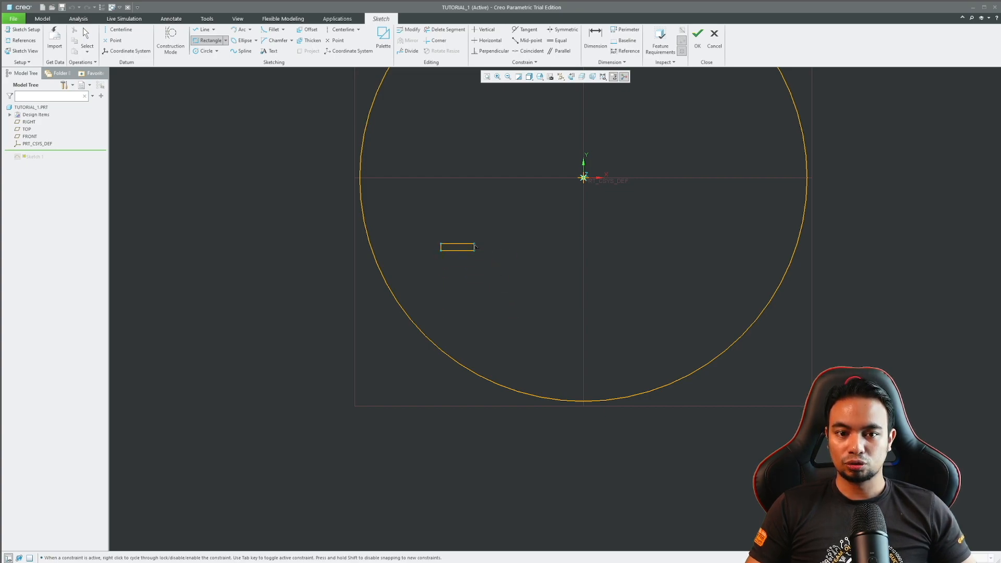
{"action": "middle_click", "coordinate": [502, 268]}
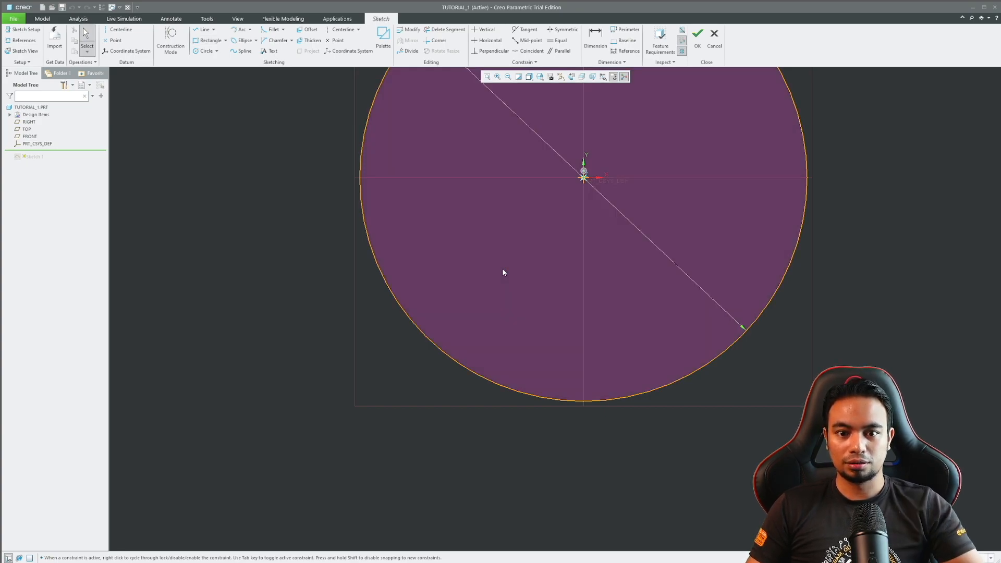
Sketch a small horizontal rectangle inside the base circle, in its lower-left quadrant
{"action": "left_click", "coordinate": [201, 42]}
{"action": "left_click", "coordinate": [414, 256]}
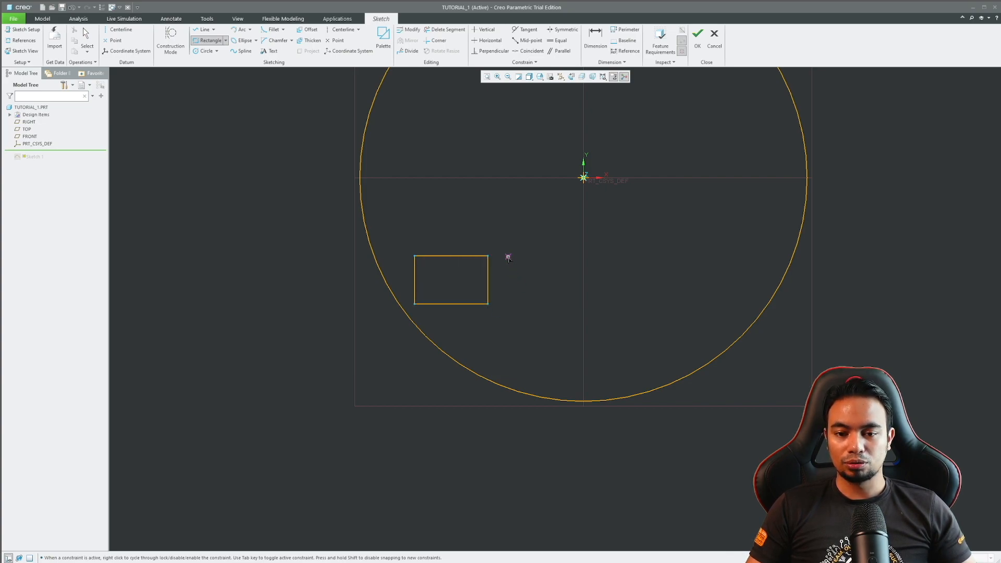
End the rectangle command and reorient the sketch to its flat 2D view
{"action": "mouse_move", "coordinate": [508, 256]}
{"action": "middle_mouse_down"}
{"action": "mouse_move", "coordinate": [512, 249]}
{"action": "mouse_move", "coordinate": [507, 261]}
{"action": "middle_mouse_up"}
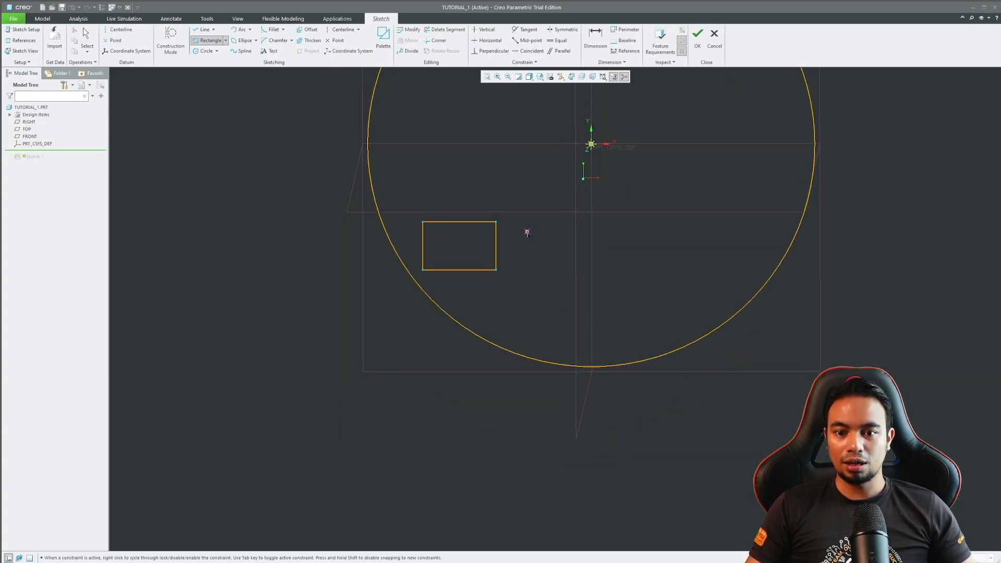
{"action": "middle_click", "coordinate": [527, 230]}
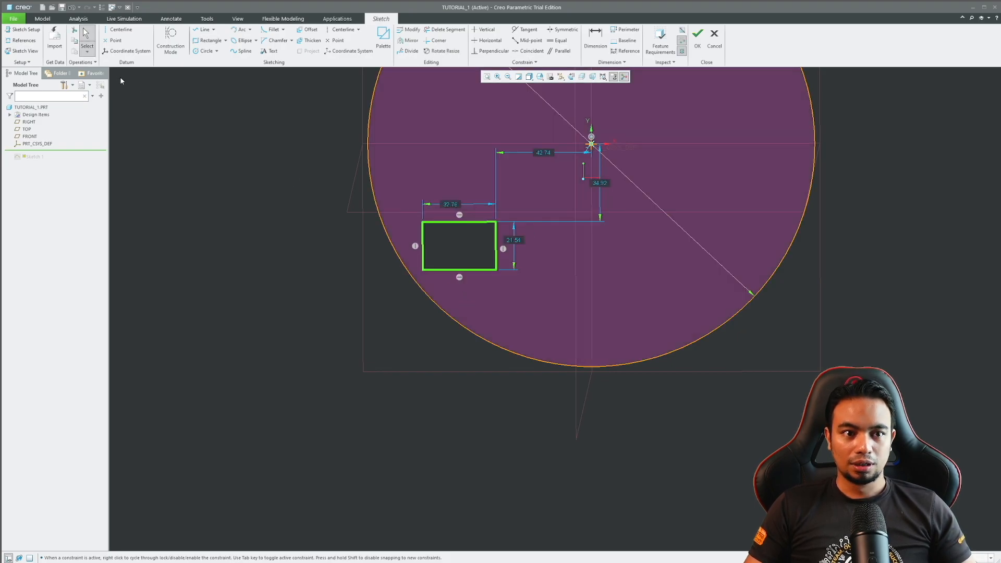
{"action": "left_click", "coordinate": [24, 51]}
{"action": "mouse_move", "coordinate": [279, 239]}
{"action": "middle_mouse_down", "text": "ctrl"}
{"action": "mouse_move", "coordinate": [299, 215]}
{"action": "mouse_move", "coordinate": [313, 216]}
{"action": "middle_mouse_up", "text": "ctrl"}
{"action": "left_click", "coordinate": [275, 222]}
{"action": "scroll", "coordinate": [426, 205], "scroll_direction": "up", "scroll_amount": 1}
{"action": "middle_click_drag", "start_coordinate": [424, 206], "coordinate": [416, 215], "text": "shift"}
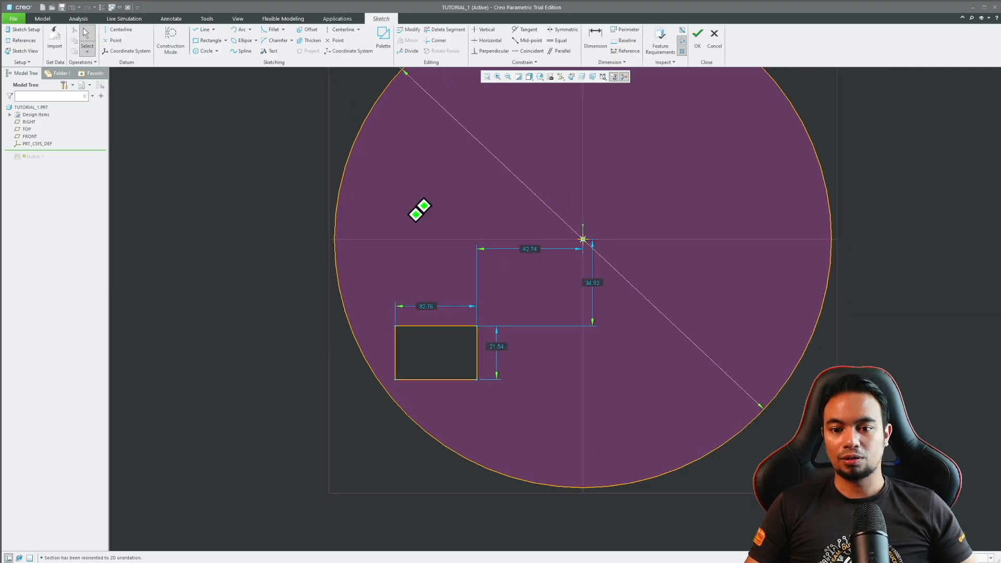
Set both the width and the height of the rectangle inside the base circle to 30
{"action": "double_click", "coordinate": [432, 307]}
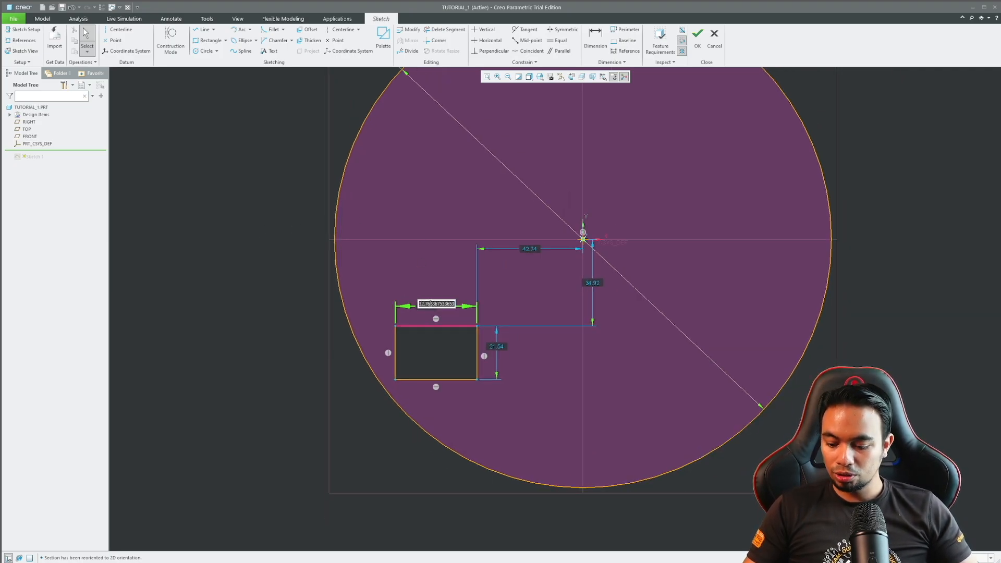
{"action": "type", "text": "30"}
{"action": "key", "text": "Return"}
{"action": "double_click", "coordinate": [490, 344]}
{"action": "type", "text": "30"}
{"action": "key", "text": "Return"}
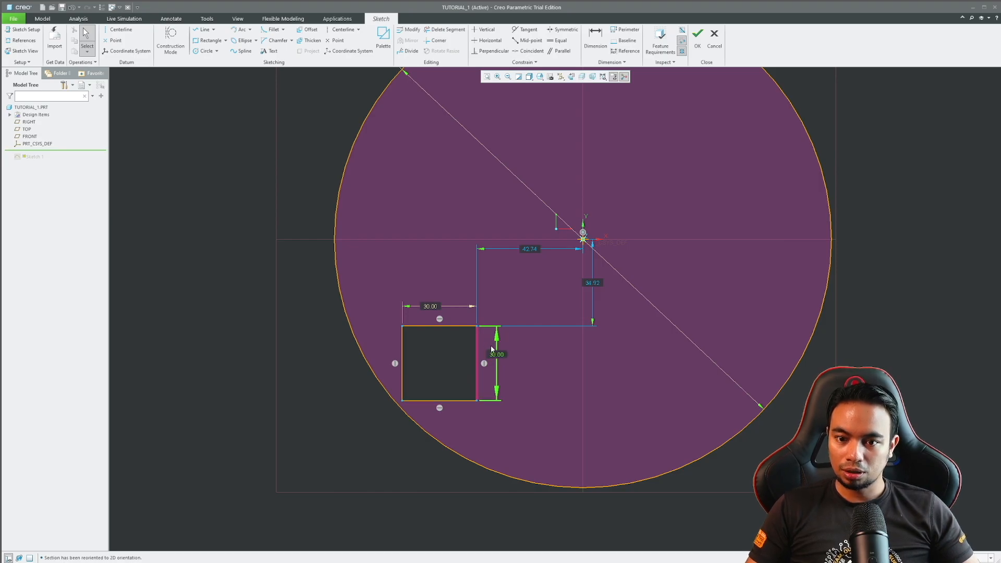
Position the square 25 horizontally and 30 vertically from the circle's center
{"action": "double_click", "coordinate": [528, 249]}
{"action": "type", "text": "25"}
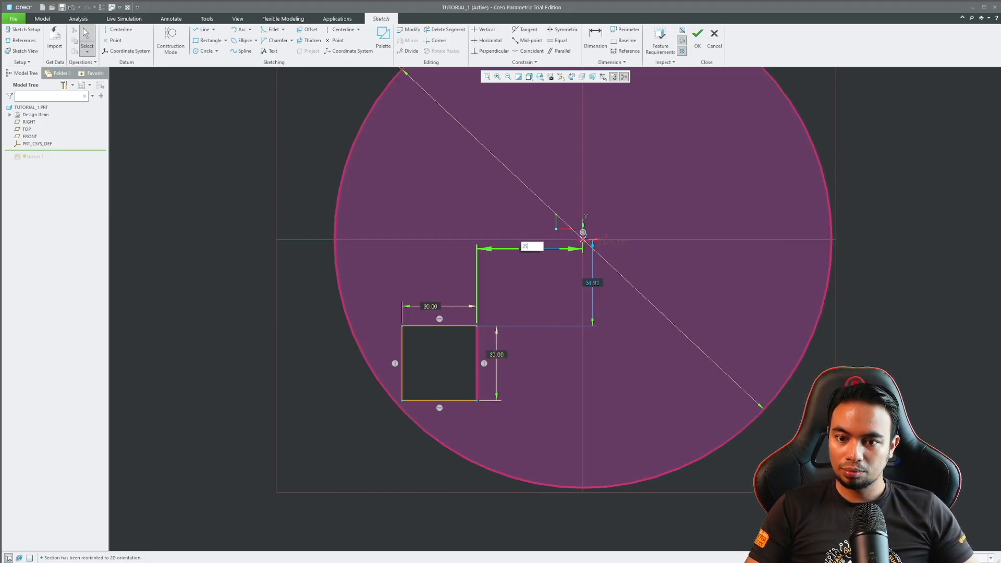
{"action": "key", "text": "Return"}
{"action": "double_click", "coordinate": [587, 284]}
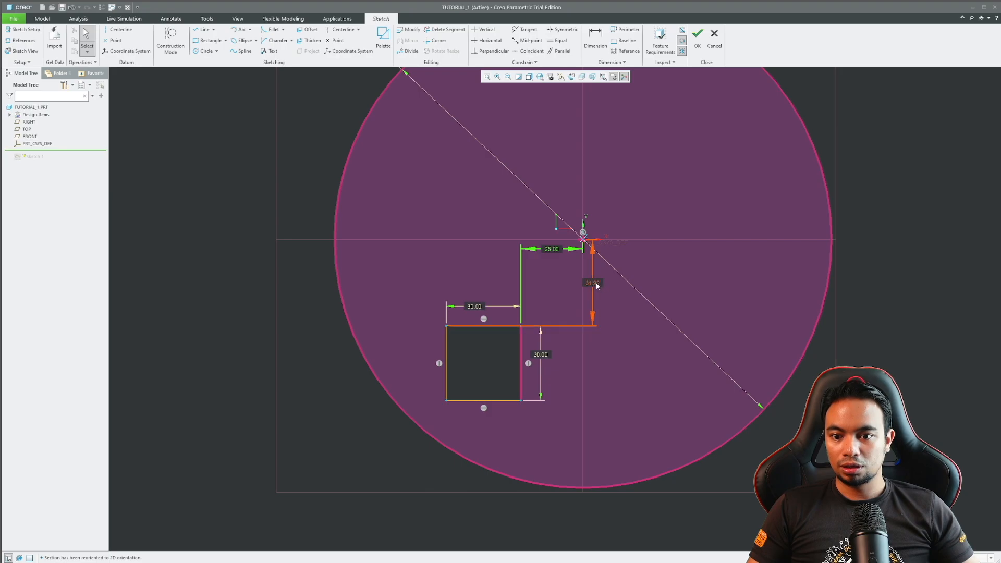
{"action": "type", "text": "30"}
{"action": "key", "text": "Return"}
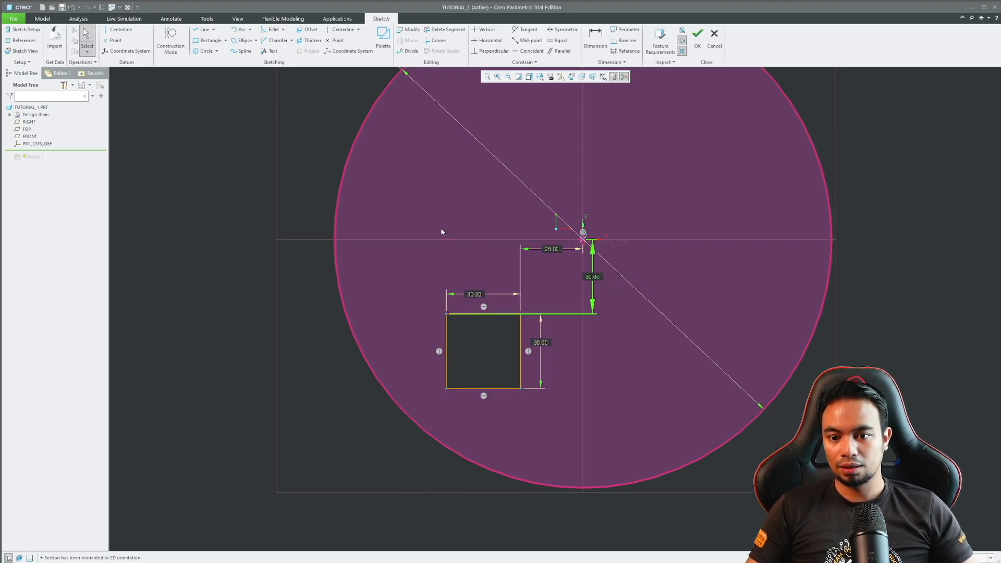
Sketch a horizontal centerline across the upper part of the circle, about 90.5 above the square's top edge
{"action": "scroll", "coordinate": [446, 232], "scroll_direction": "up", "scroll_amount": 2}
{"action": "middle_click_drag", "start_coordinate": [501, 253], "coordinate": [480, 280], "text": "shift"}
{"action": "scroll", "coordinate": [517, 290], "scroll_direction": "down", "scroll_amount": 3}
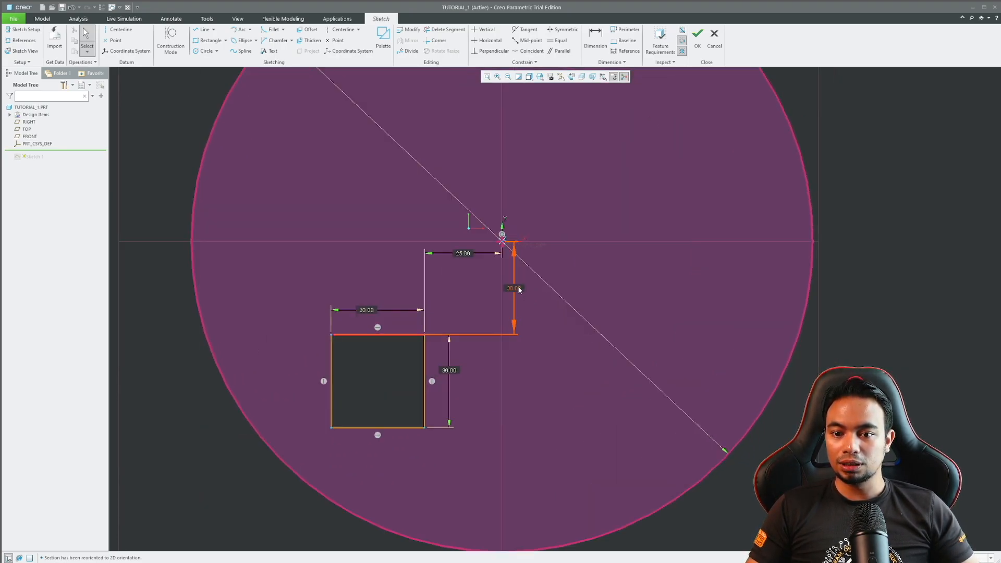
{"action": "scroll", "coordinate": [516, 291], "scroll_direction": "up", "scroll_amount": 3}
{"action": "scroll", "coordinate": [442, 260], "scroll_direction": "up", "scroll_amount": 2}
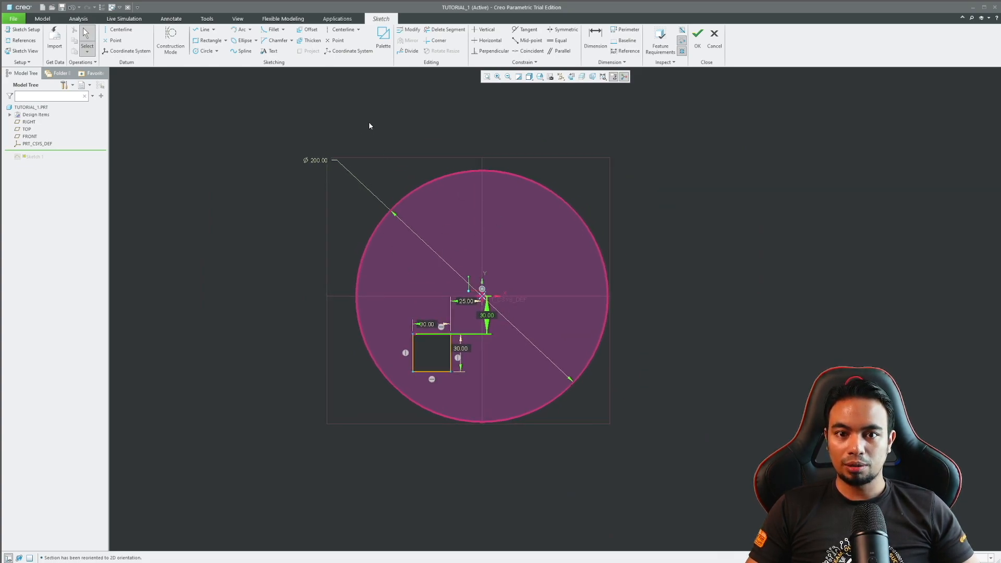
{"action": "left_click", "coordinate": [343, 31]}
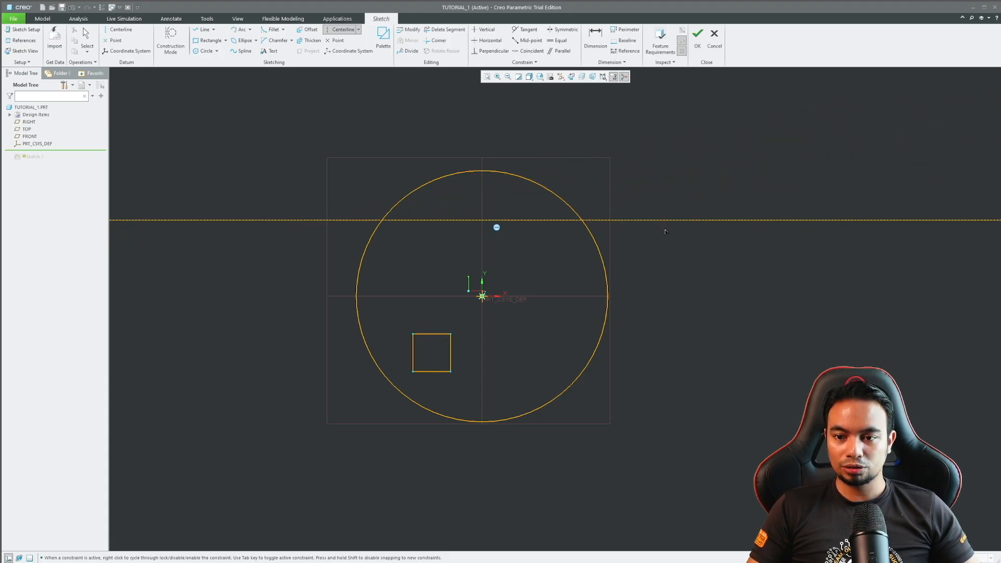
{"action": "left_click", "coordinate": [665, 231]}
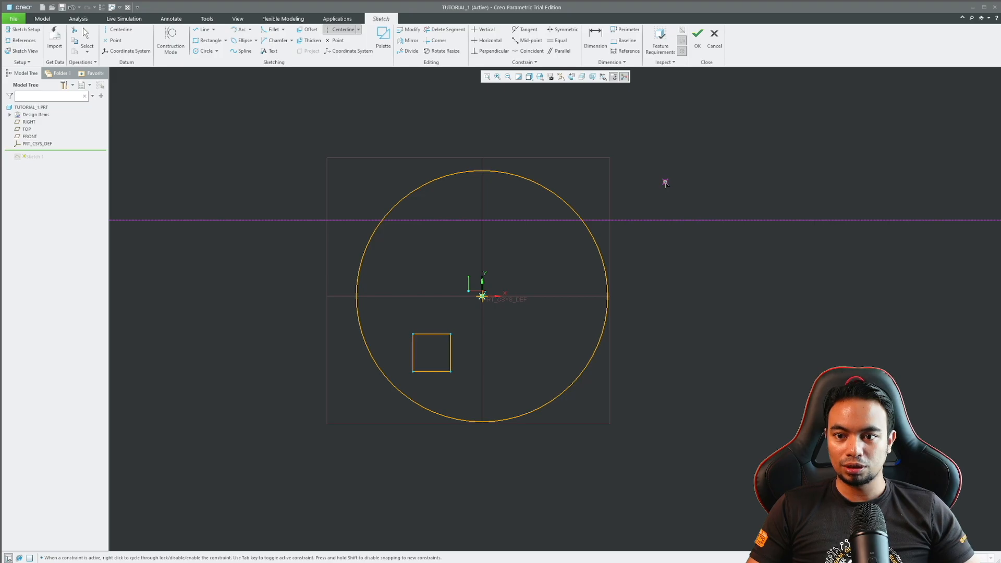
{"action": "middle_click", "coordinate": [666, 182]}
{"action": "scroll", "coordinate": [484, 254], "scroll_direction": "up", "scroll_amount": 1}
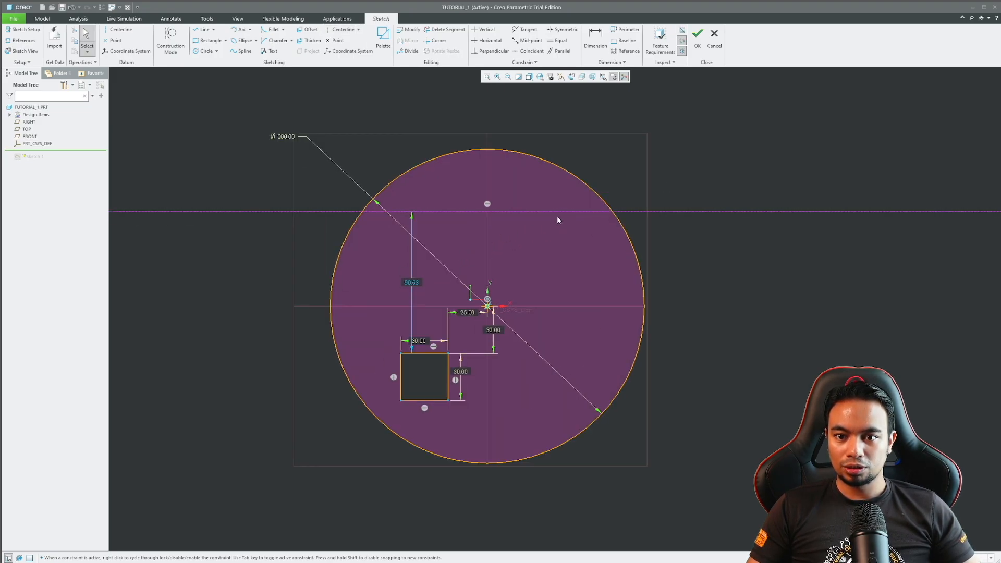
Dimension the new centerline from the horizontal reference through the circle's center and set the distance to 60
{"action": "left_click", "coordinate": [595, 38]}
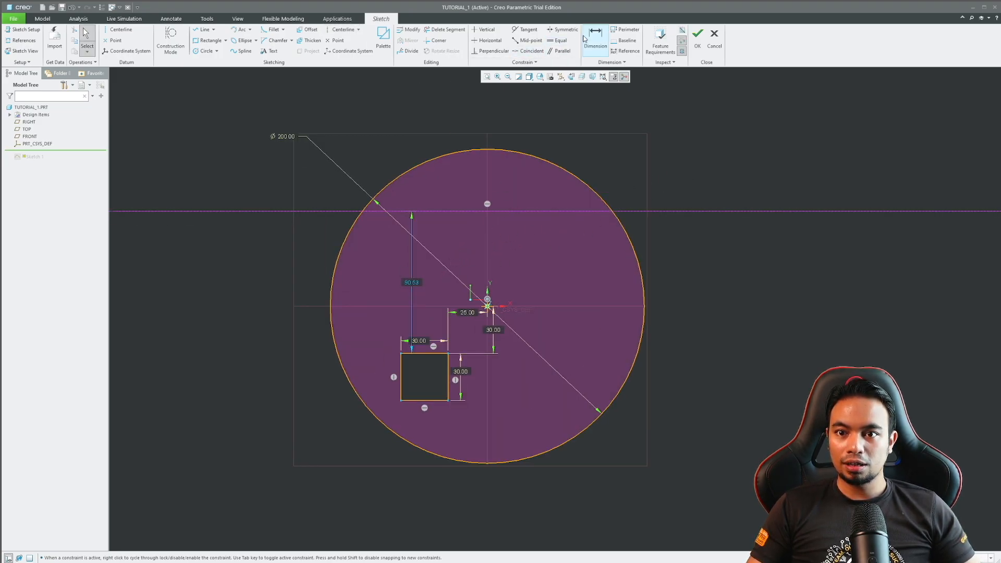
{"action": "left_click", "coordinate": [788, 213]}
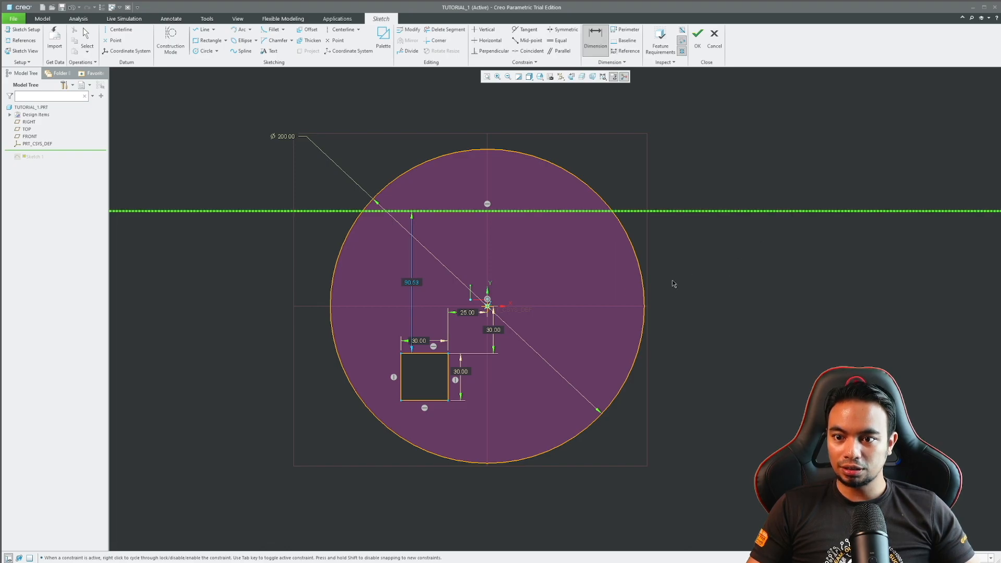
{"action": "left_click", "coordinate": [553, 306]}
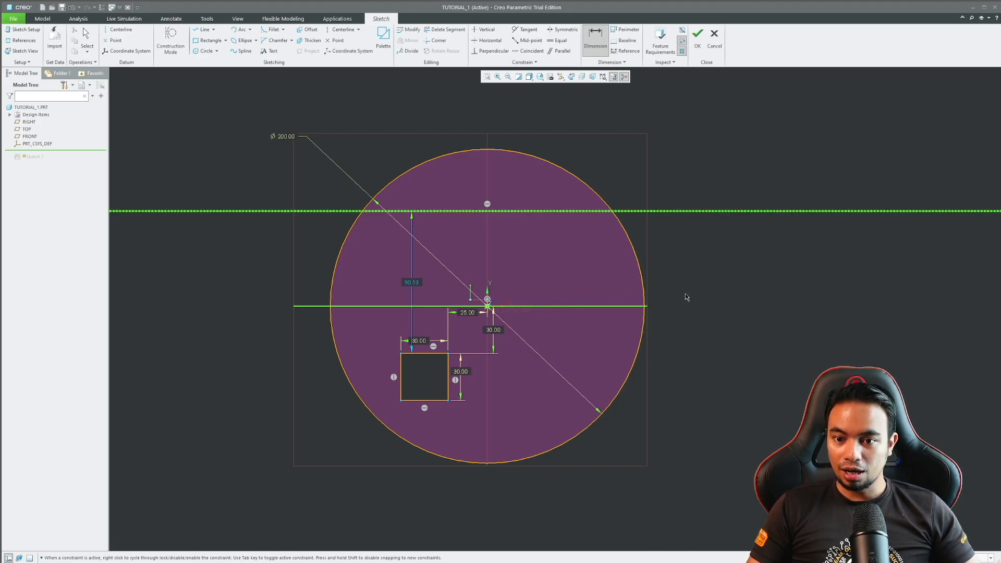
{"action": "middle_click", "coordinate": [708, 278]}
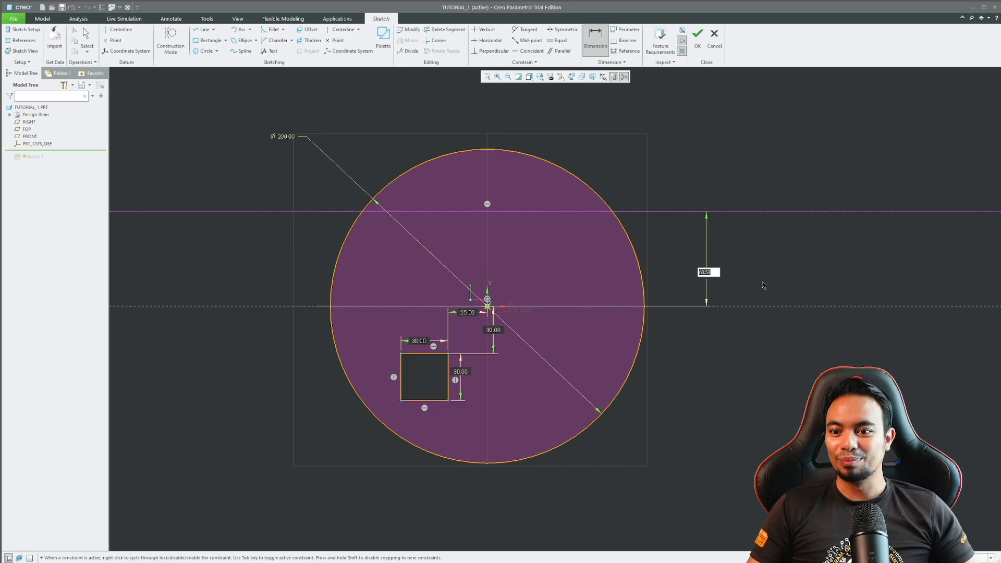
{"action": "type", "text": "60"}
{"action": "key", "text": "Return"}
{"action": "middle_click", "coordinate": [797, 277]}
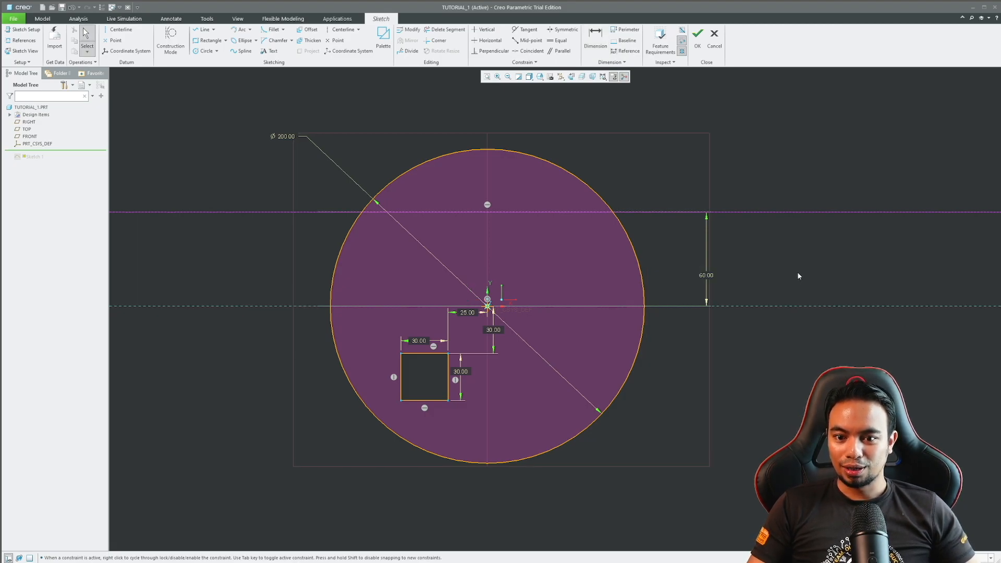
Replace the square's vertical position dimension with one from its top edge to the upper centerline, set to 92
{"action": "scroll", "coordinate": [527, 350], "scroll_direction": "down", "scroll_amount": 2}
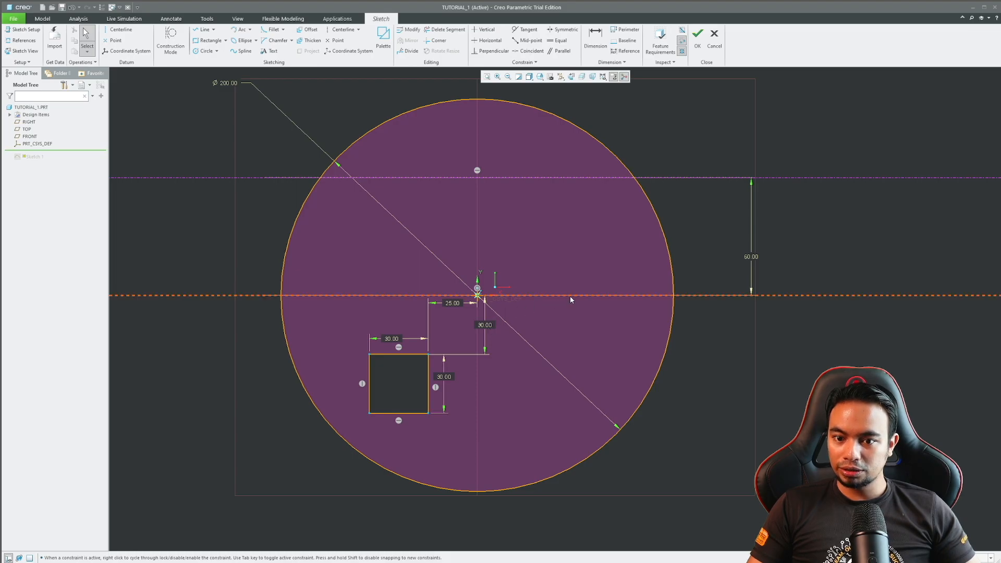
{"action": "left_click", "coordinate": [491, 326]}
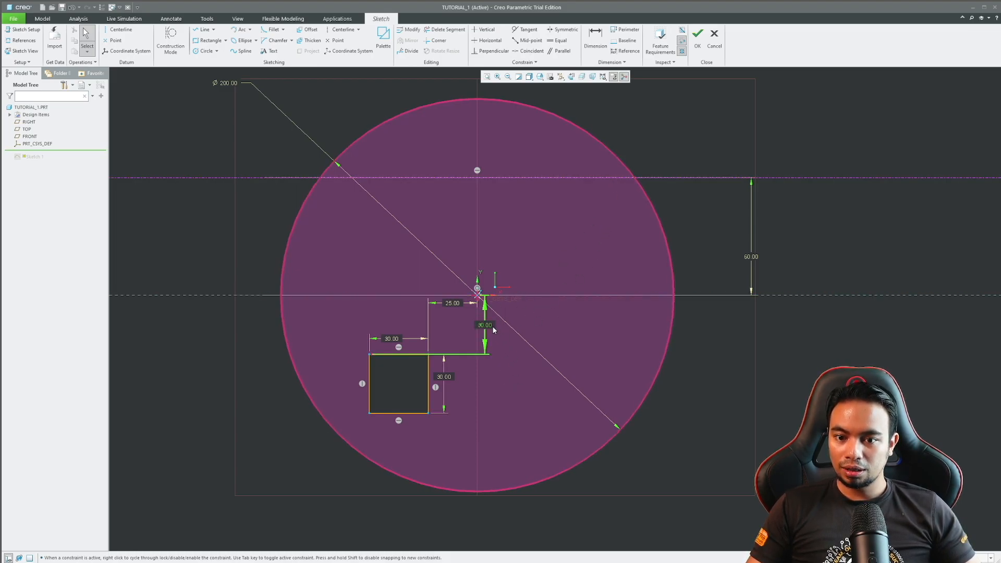
{"action": "key", "text": "Delete"}
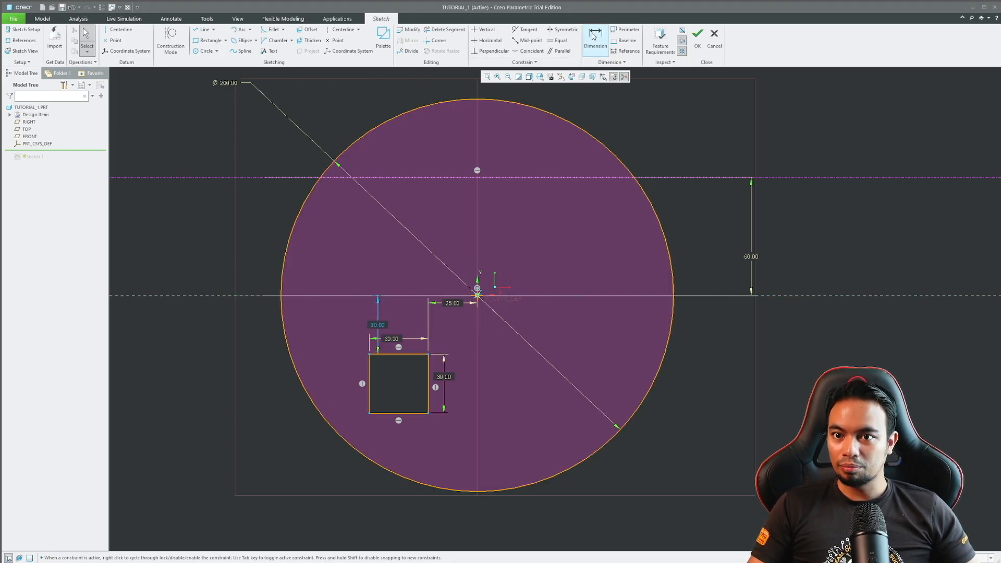
{"action": "key", "text": "d"}
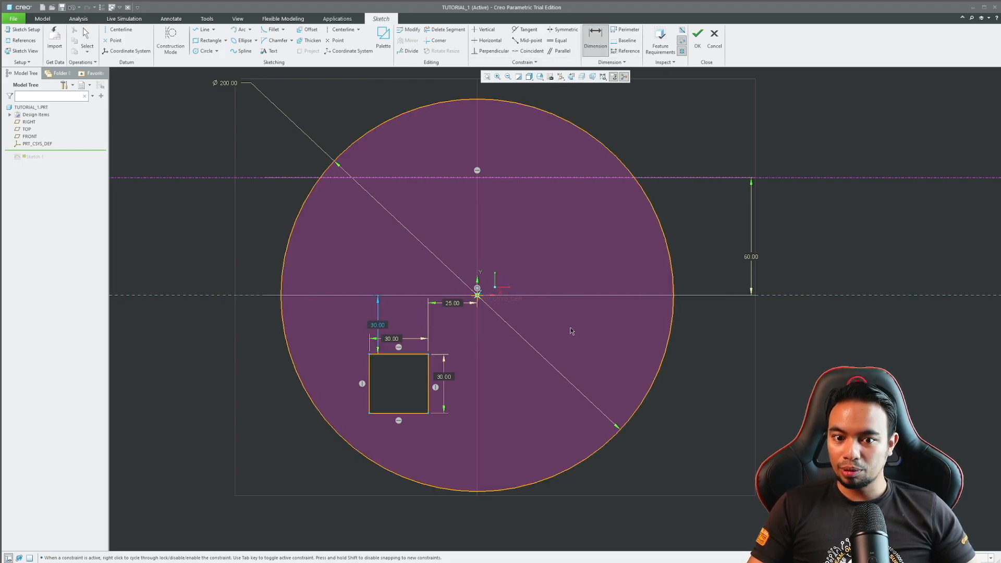
{"action": "left_click", "coordinate": [387, 355]}
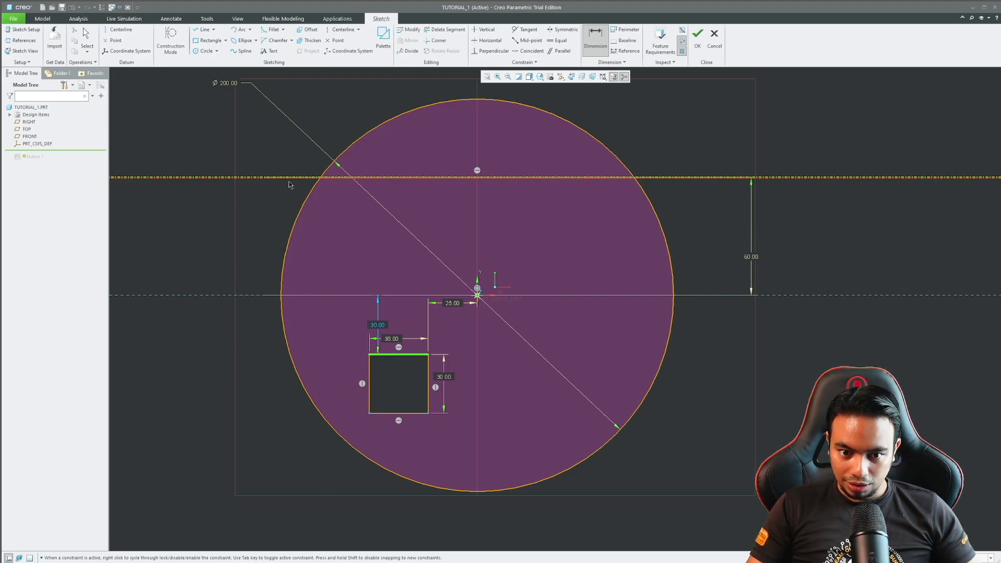
{"action": "left_click", "coordinate": [289, 178]}
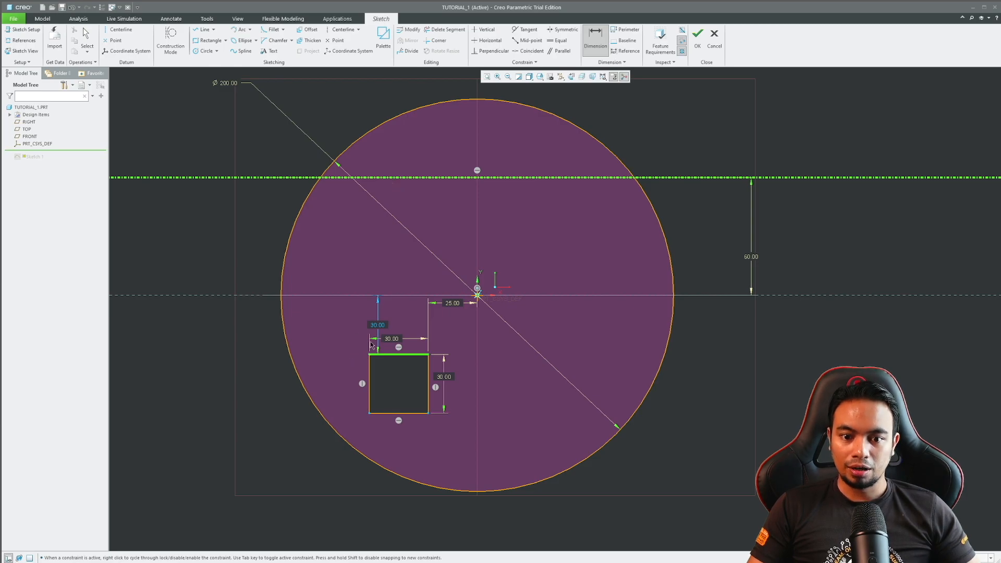
{"action": "middle_click", "coordinate": [266, 224]}
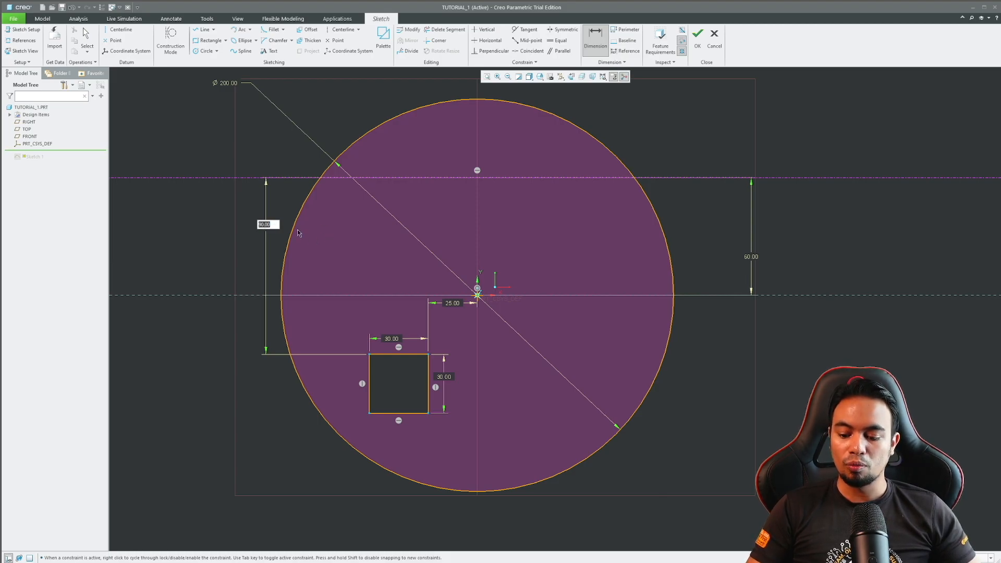
{"action": "type", "text": "92"}
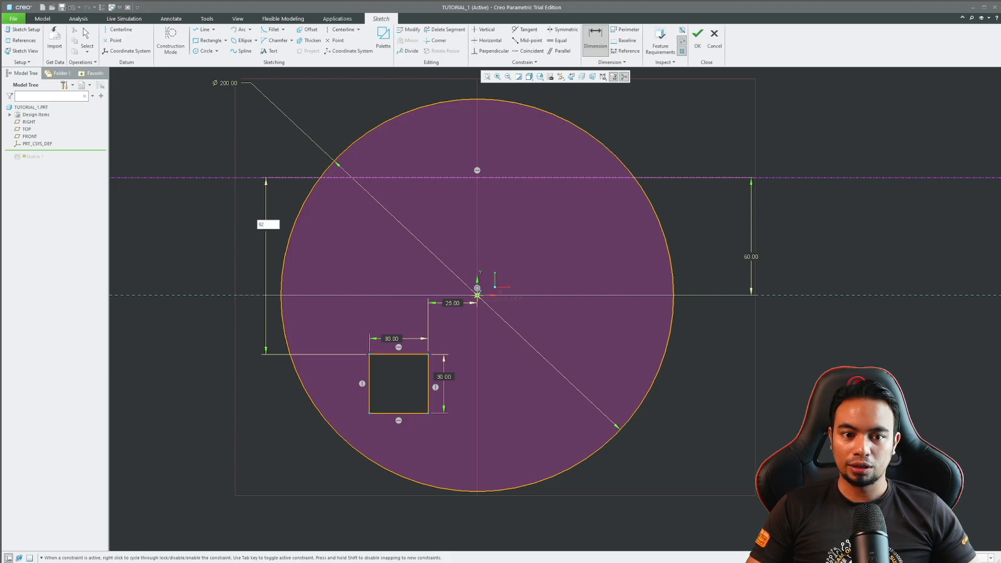
{"action": "key", "text": "Return"}
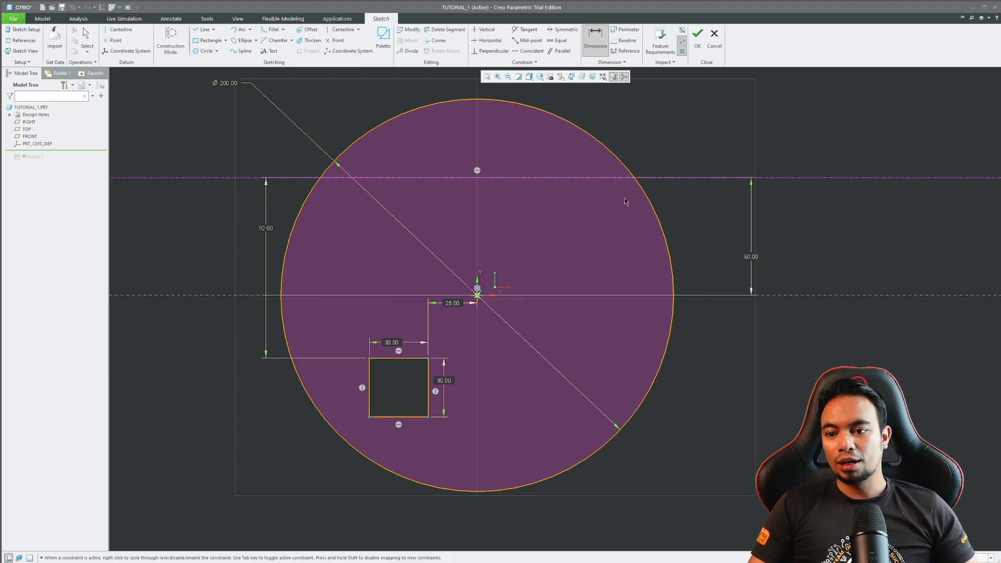
Set the height of the square inside the circle to 20 and accept the edited sketch
{"action": "double_click", "coordinate": [446, 383]}
{"action": "type", "text": "20"}
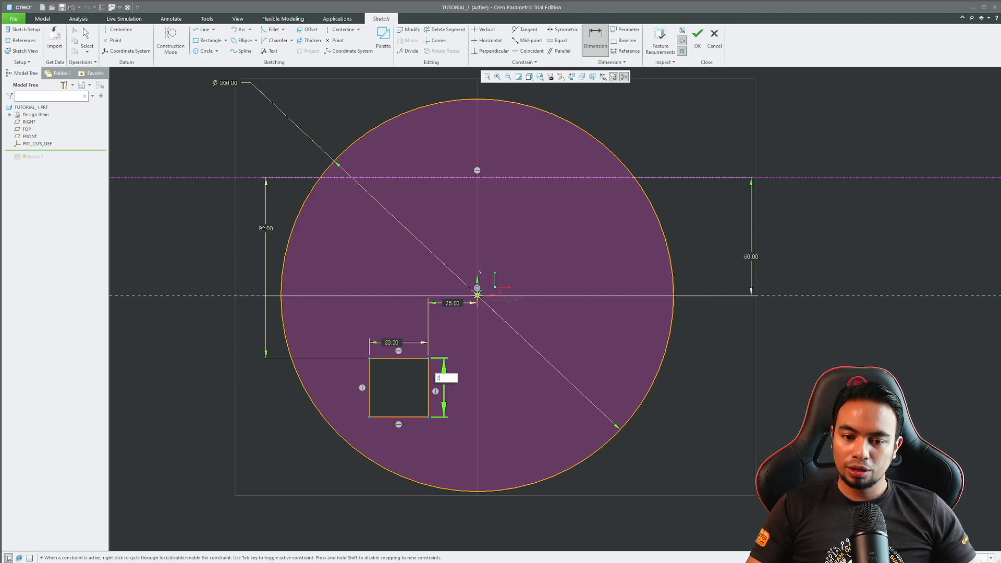
{"action": "key", "text": "Return"}
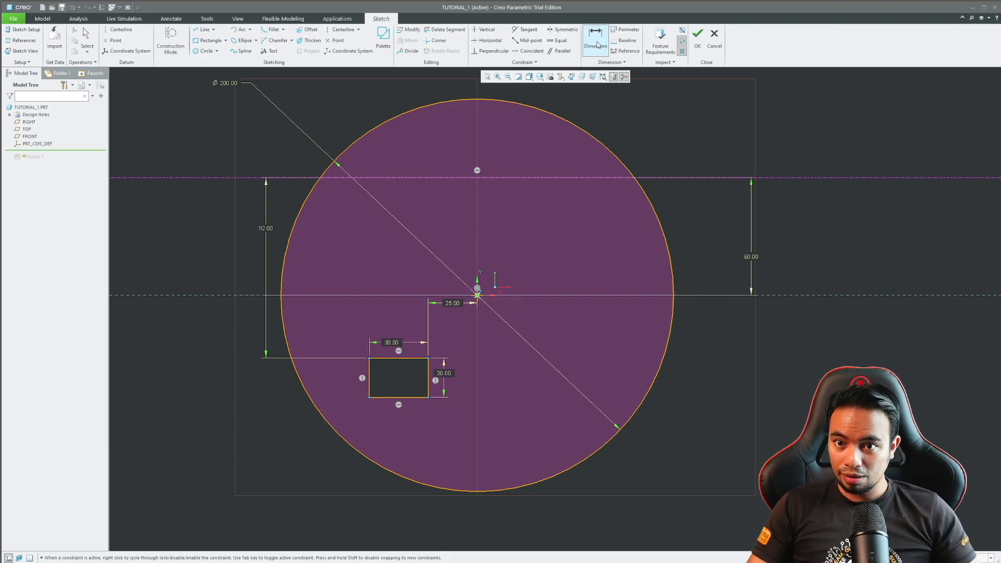
{"action": "left_click", "coordinate": [596, 40]}
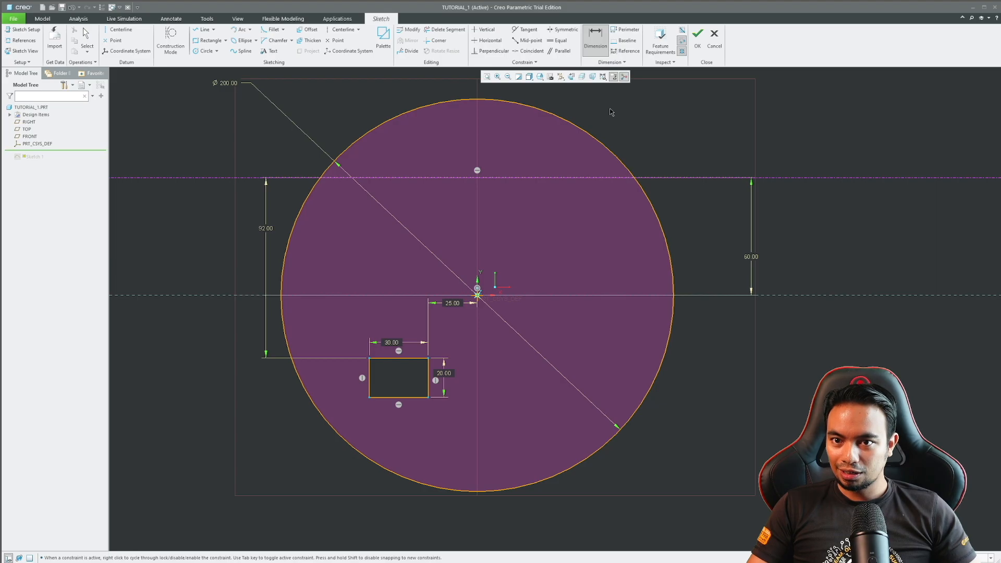
{"action": "key", "text": "Escape"}
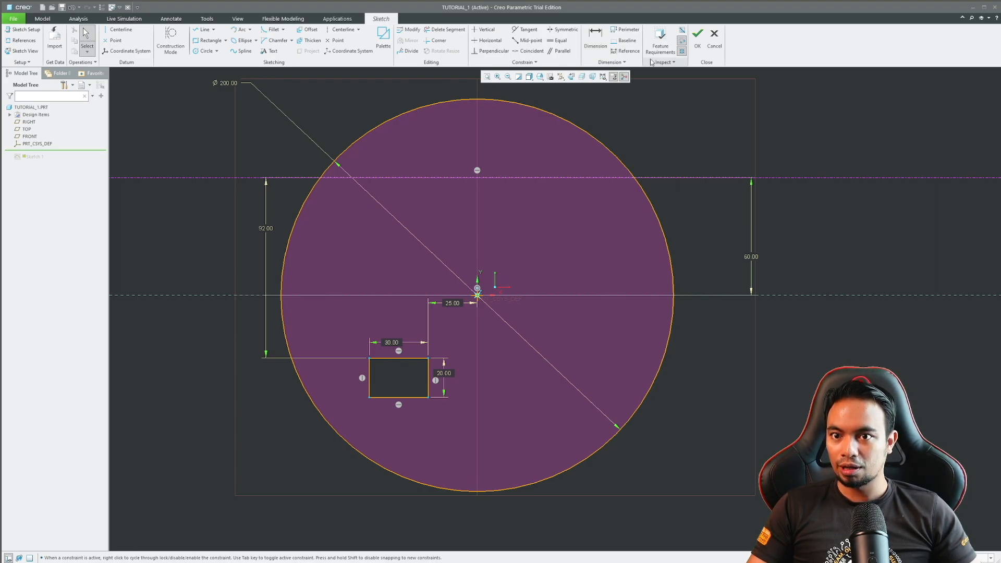
{"action": "left_click", "coordinate": [697, 35]}
Examine the cylinder and its rectangular opening from several angles, and highlight the geometry of Extrude 1
{"action": "scroll", "coordinate": [411, 303], "scroll_direction": "up", "scroll_amount": 2}
{"action": "middle_click_drag", "start_coordinate": [411, 303], "coordinate": [416, 256]}
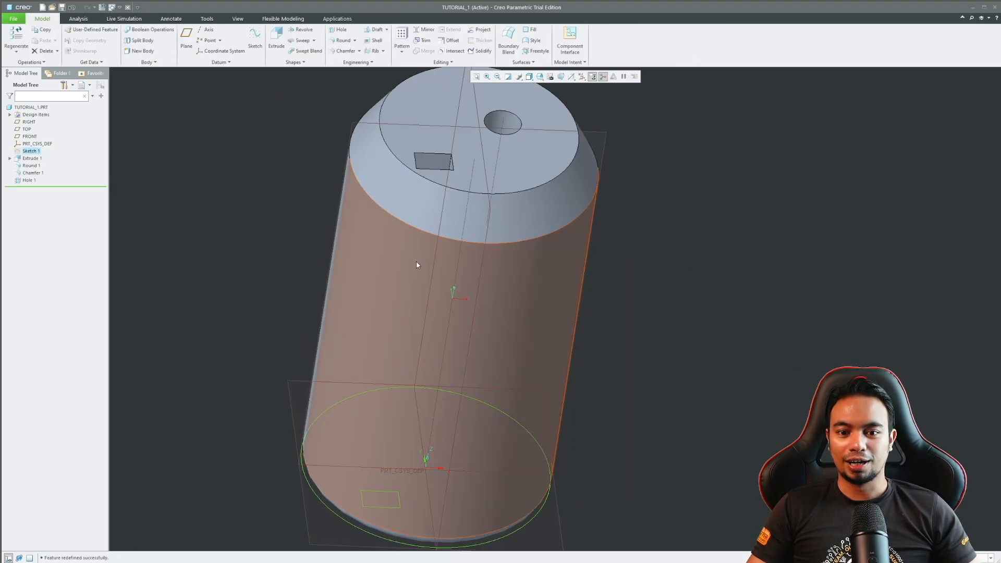
{"action": "scroll", "coordinate": [458, 305], "scroll_direction": "up", "scroll_amount": 3}
{"action": "left_click", "coordinate": [459, 305]}
{"action": "scroll", "coordinate": [464, 222], "scroll_direction": "down", "scroll_amount": 2}
{"action": "mouse_move", "coordinate": [464, 222]}
{"action": "middle_mouse_down"}
{"action": "mouse_move", "coordinate": [452, 253]}
{"action": "mouse_move", "coordinate": [405, 304]}
{"action": "mouse_move", "coordinate": [399, 386]}
{"action": "middle_mouse_up"}
{"action": "scroll", "coordinate": [397, 423], "scroll_direction": "down", "scroll_amount": 3}
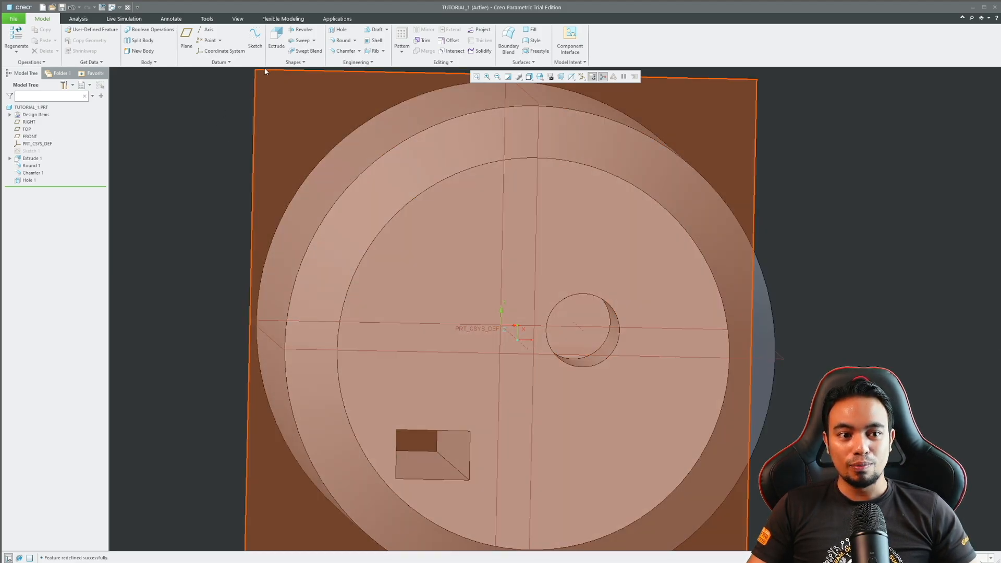
{"action": "scroll", "coordinate": [387, 279], "scroll_direction": "up", "scroll_amount": 2}
{"action": "scroll", "coordinate": [387, 279], "scroll_direction": "up", "scroll_amount": 3}
{"action": "middle_click_drag", "start_coordinate": [389, 281], "coordinate": [406, 250]}
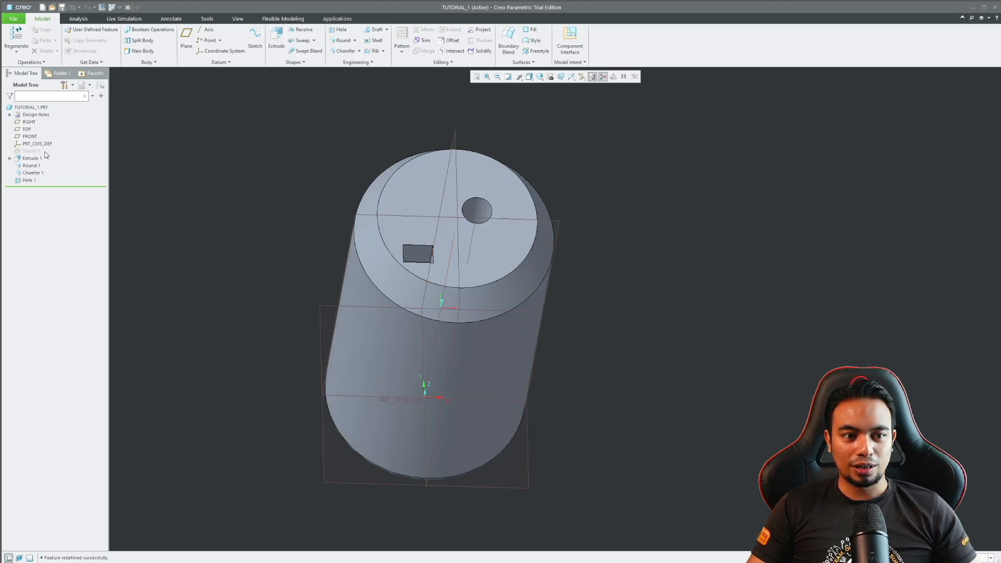
{"action": "left_click", "coordinate": [32, 158]}
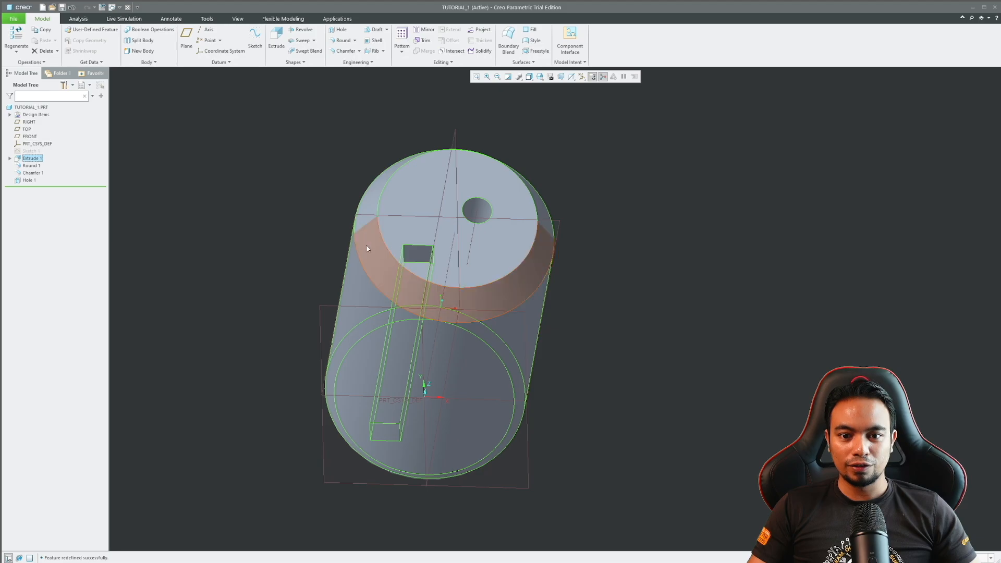
Roll the model history back to just after Extrude 1 and examine the cylinder without its round, chamfer and hole
{"action": "left_click", "coordinate": [370, 266]}
{"action": "middle_click_drag", "start_coordinate": [331, 301], "coordinate": [386, 287]}
{"action": "left_click", "coordinate": [225, 254]}
{"action": "scroll", "coordinate": [406, 241], "scroll_direction": "up", "scroll_amount": 3}
{"action": "scroll", "coordinate": [366, 244], "scroll_direction": "down", "scroll_amount": 2}
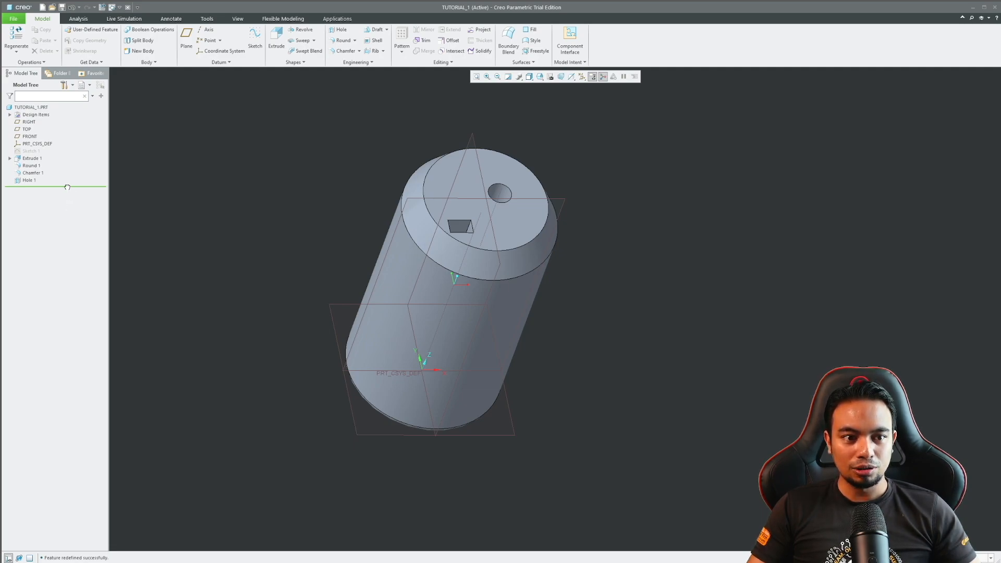
{"action": "left_click_drag", "start_coordinate": [68, 186], "coordinate": [67, 159]}
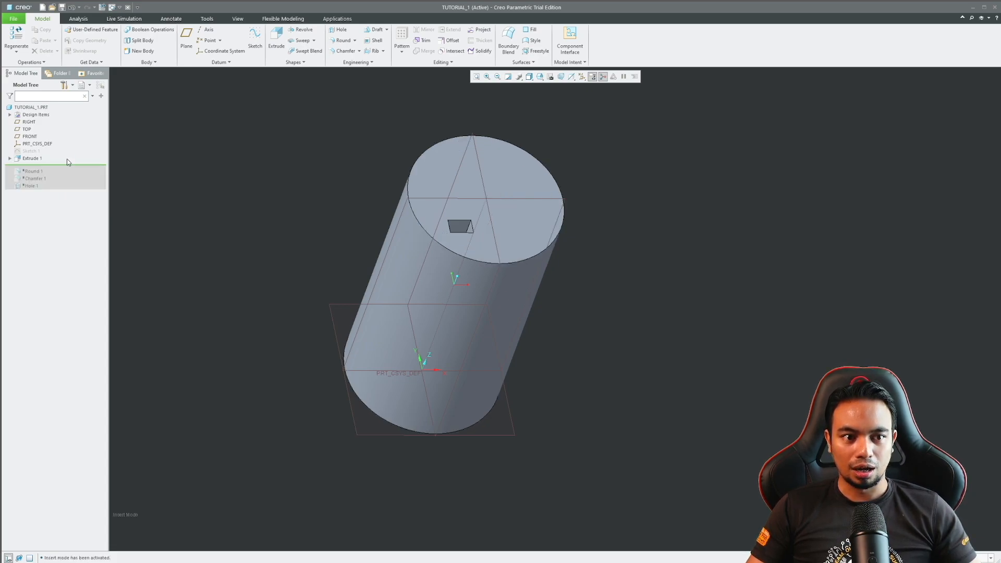
{"action": "left_click", "coordinate": [33, 158]}
{"action": "scroll", "coordinate": [284, 143], "scroll_direction": "up", "scroll_amount": 1}
{"action": "middle_click_drag", "start_coordinate": [285, 146], "coordinate": [291, 195]}
{"action": "left_click", "coordinate": [291, 196]}
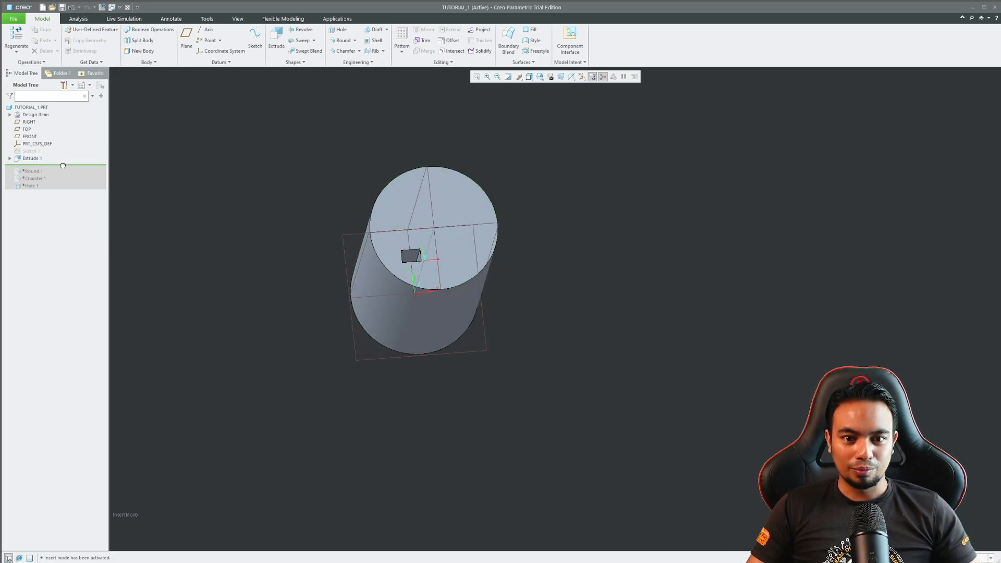
Roll the model history back further to just after Sketch 1 and highlight the sketch's circle and rectangle
{"action": "left_click_drag", "start_coordinate": [64, 163], "coordinate": [64, 151]}
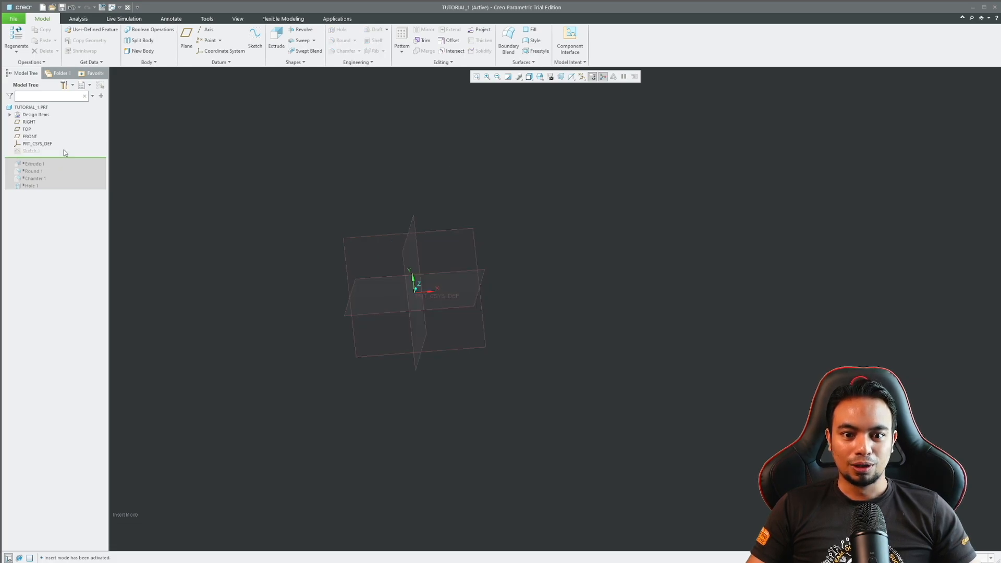
{"action": "left_click", "coordinate": [35, 153]}
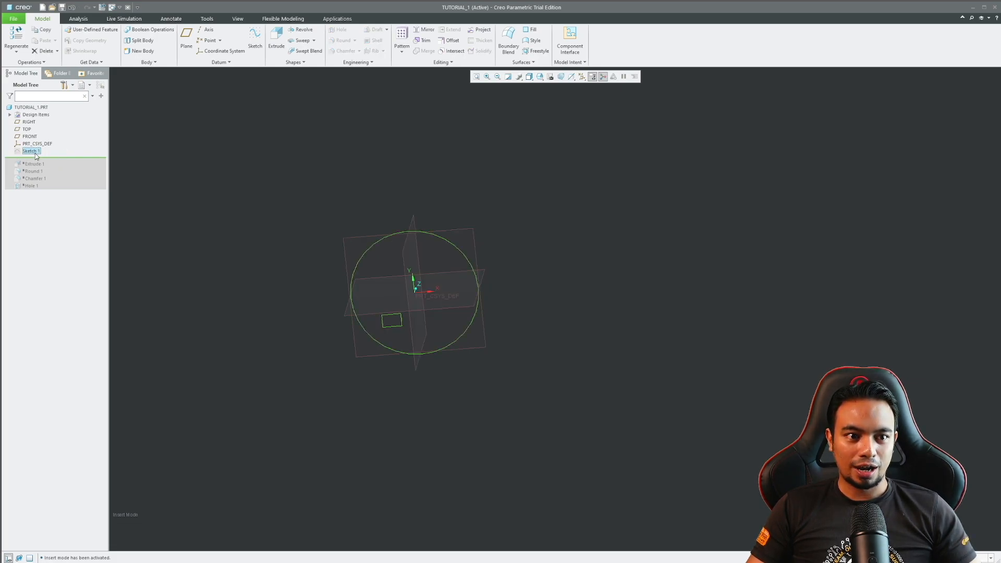
{"action": "left_click", "coordinate": [36, 152]}
{"action": "key", "text": "Escape"}
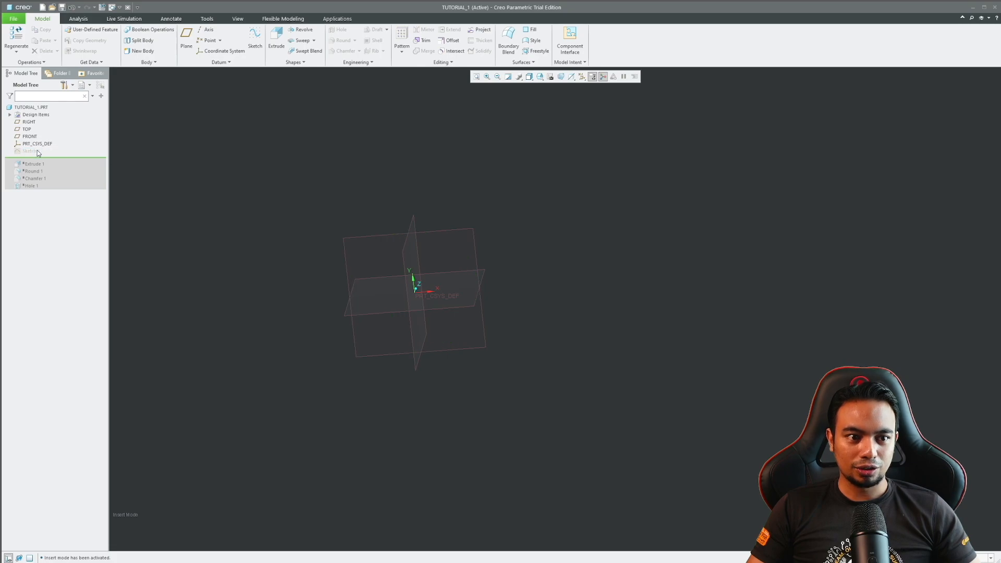
Unhide Sketch 1 so its circle and rectangle are displayed, and clear the selection
{"action": "left_click", "coordinate": [27, 150]}
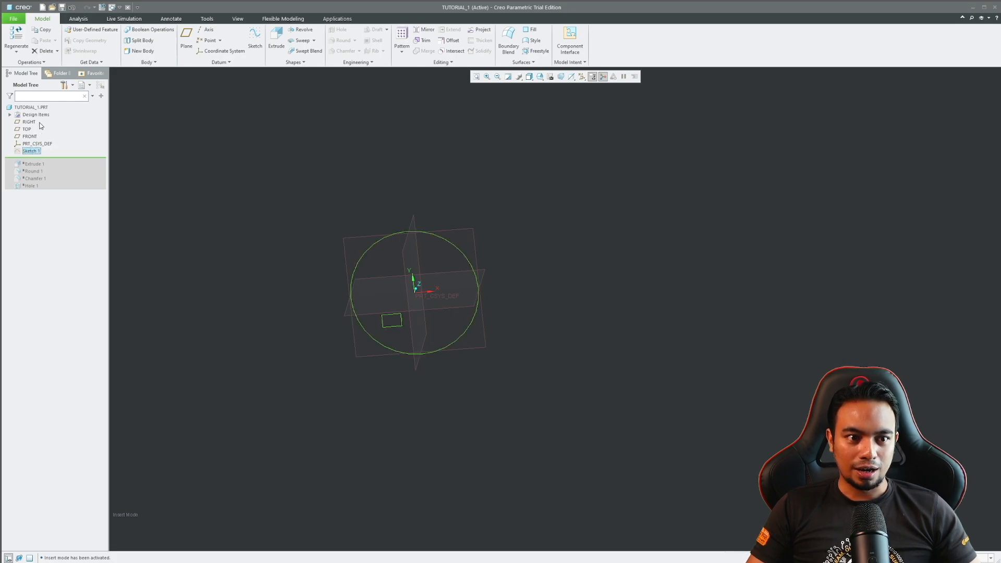
{"action": "left_click", "coordinate": [374, 298]}
{"action": "scroll", "coordinate": [394, 320], "scroll_direction": "down", "scroll_amount": 4}
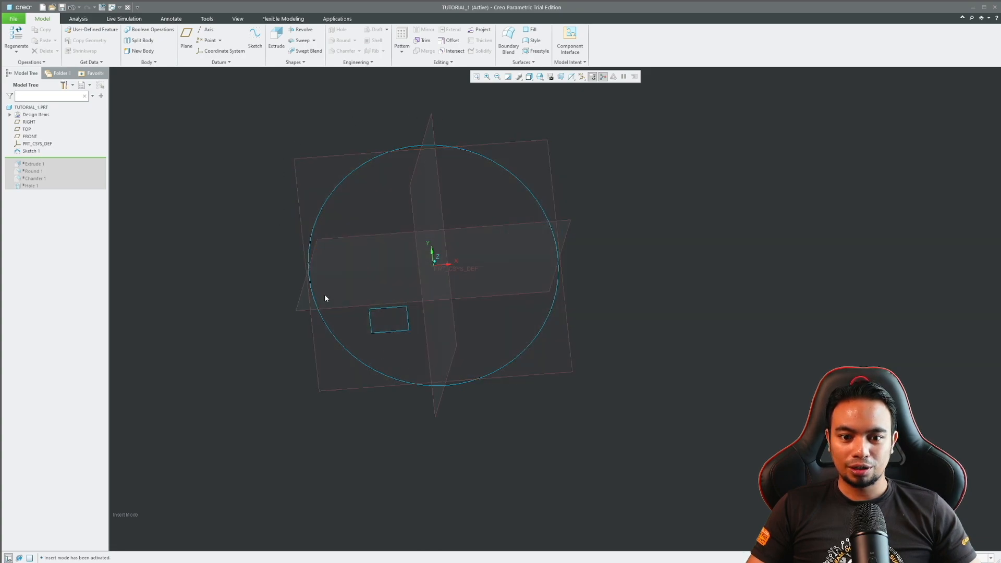
{"action": "left_click", "coordinate": [386, 374]}
{"action": "left_click", "coordinate": [383, 360]}
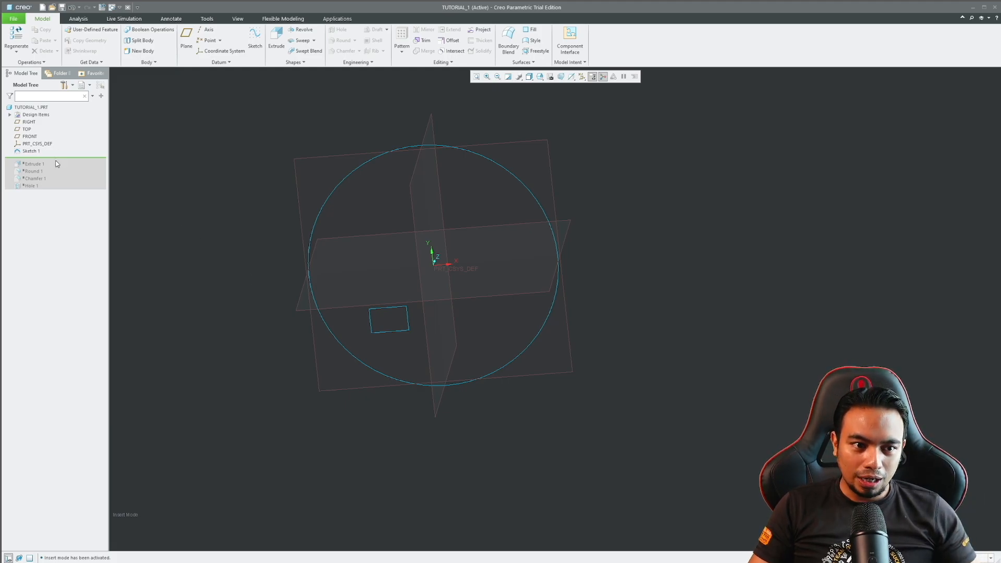
Roll the model history forward to include Extrude 1 and inspect the rectangular opening through the cylinder
{"action": "left_click_drag", "start_coordinate": [62, 159], "coordinate": [58, 164]}
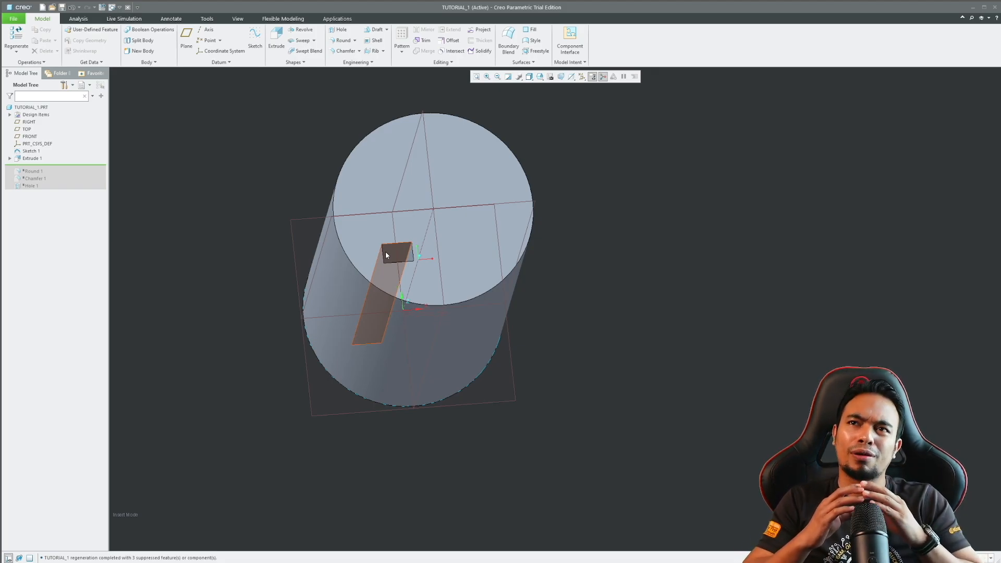
{"action": "mouse_move", "coordinate": [392, 233]}
{"action": "middle_mouse_down"}
{"action": "mouse_move", "coordinate": [297, 204]}
{"action": "mouse_move", "coordinate": [296, 212]}
{"action": "middle_mouse_up"}
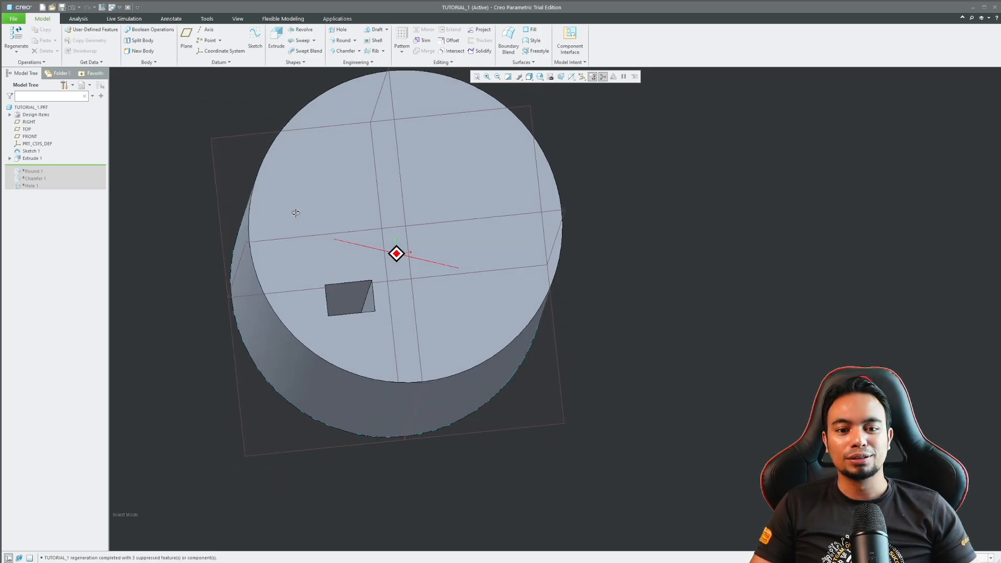
{"action": "scroll", "coordinate": [295, 215], "scroll_direction": "up", "scroll_amount": 2}
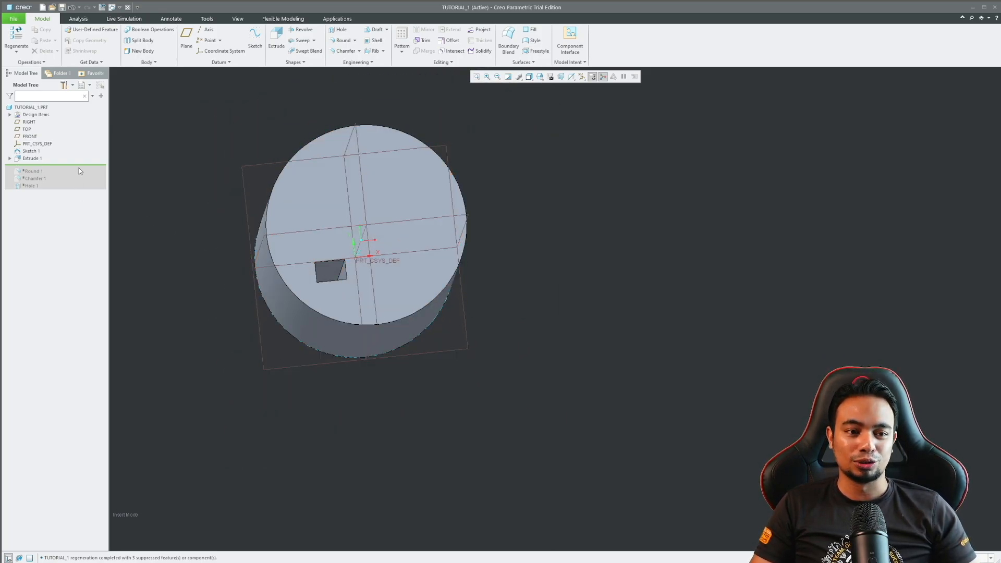
Roll the model history forward through Round 1 and Chamfer 1, examining the cylinder's edges after each feature
{"action": "left_click_drag", "start_coordinate": [82, 169], "coordinate": [84, 175]}
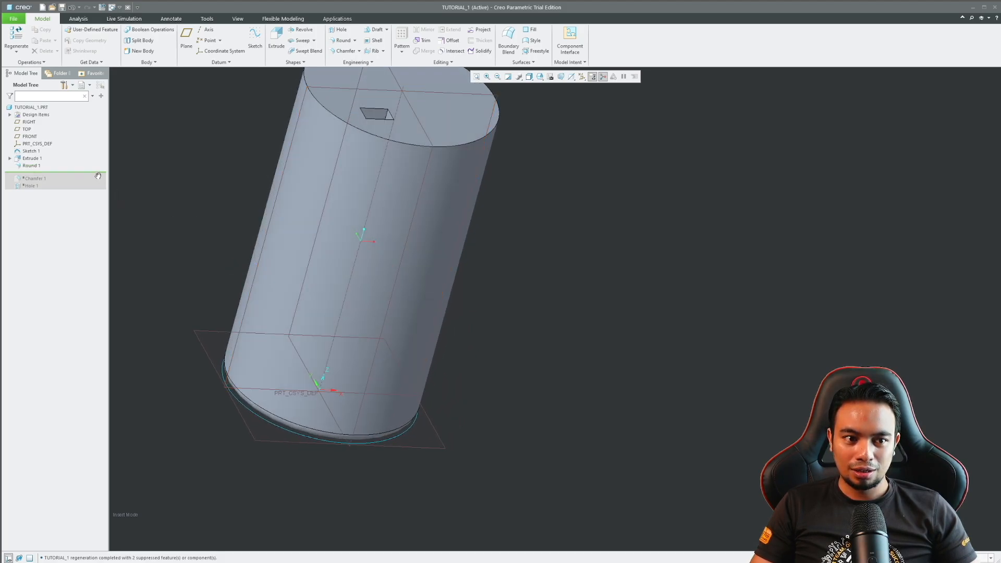
{"action": "scroll", "coordinate": [298, 270], "scroll_direction": "up", "scroll_amount": 3}
{"action": "scroll", "coordinate": [306, 193], "scroll_direction": "down", "scroll_amount": 5}
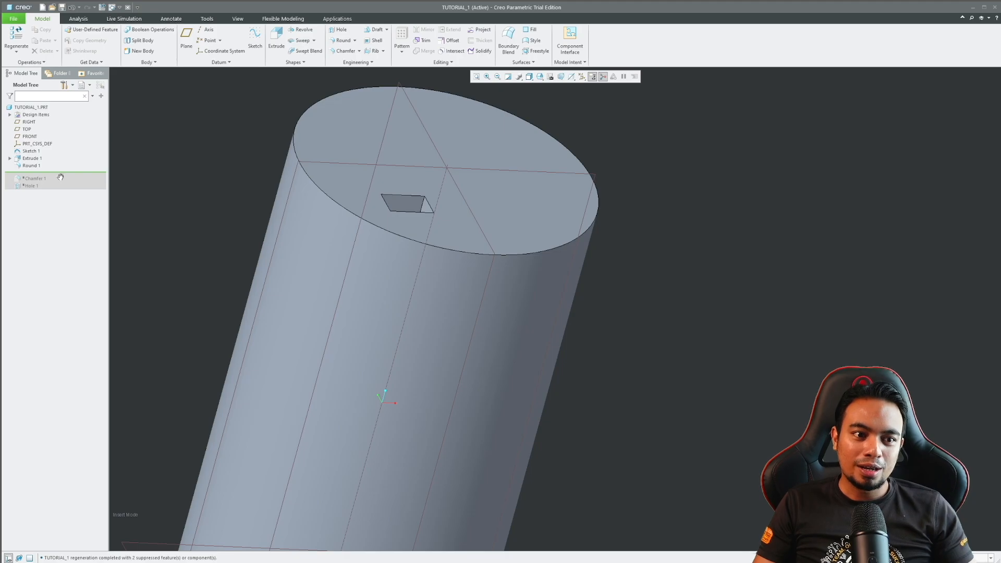
{"action": "left_click_drag", "start_coordinate": [66, 173], "coordinate": [57, 183]}
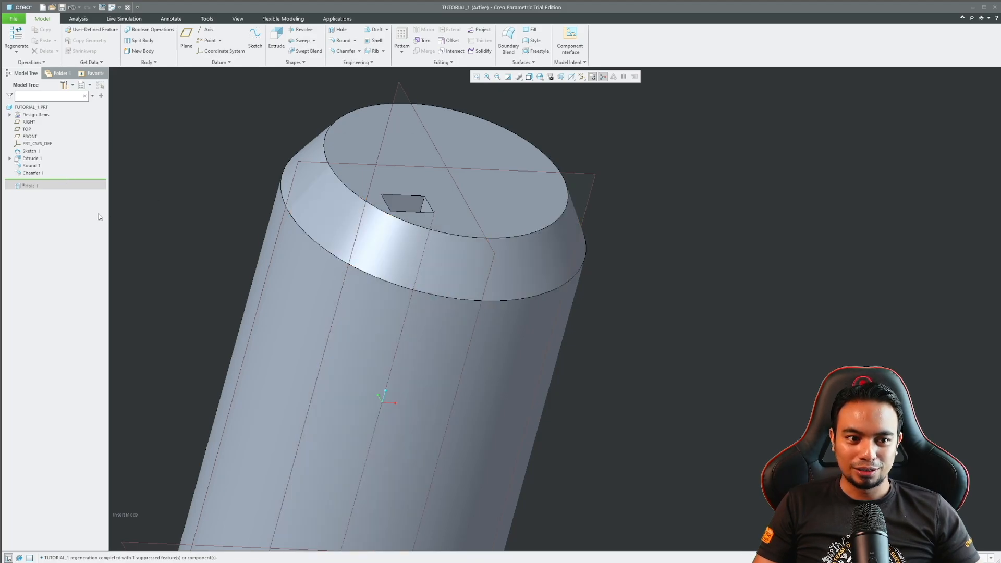
{"action": "middle_click_drag", "start_coordinate": [305, 187], "coordinate": [313, 213]}
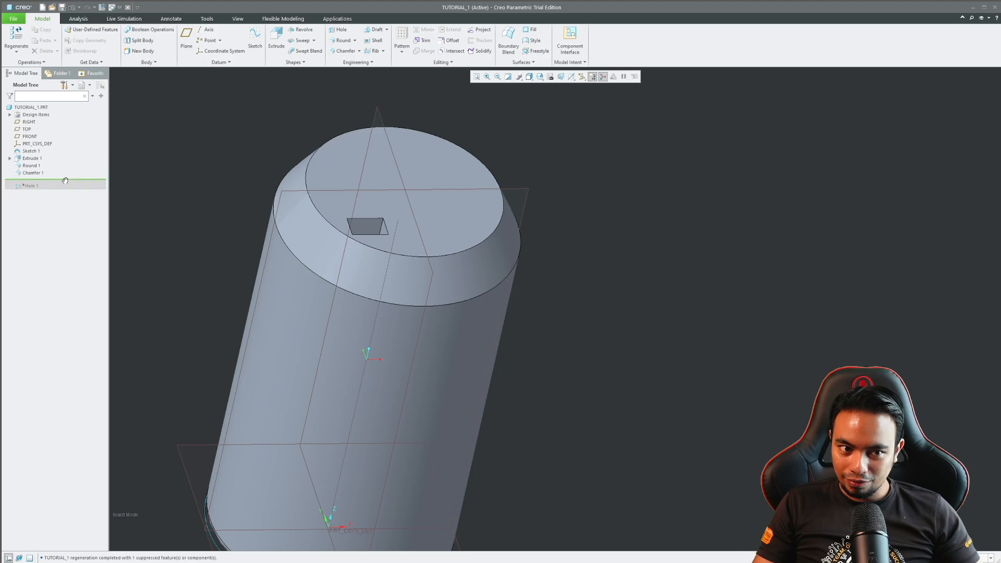
Roll the model history forward past Hole 1 to the end and examine the complete part from several angles
{"action": "left_click_drag", "start_coordinate": [64, 180], "coordinate": [65, 193]}
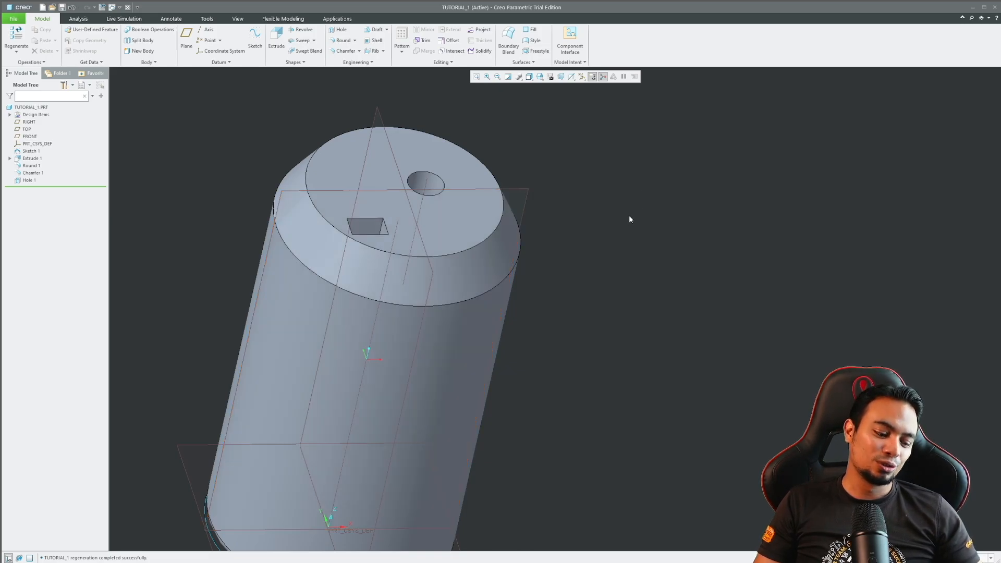
{"action": "scroll", "coordinate": [627, 214], "scroll_direction": "up", "scroll_amount": 4}
{"action": "middle_click_drag", "start_coordinate": [477, 213], "coordinate": [467, 200]}
{"action": "scroll", "coordinate": [467, 201], "scroll_direction": "down", "scroll_amount": 1}
{"action": "scroll", "coordinate": [431, 174], "scroll_direction": "down", "scroll_amount": 2}
{"action": "scroll", "coordinate": [429, 174], "scroll_direction": "up", "scroll_amount": 3}
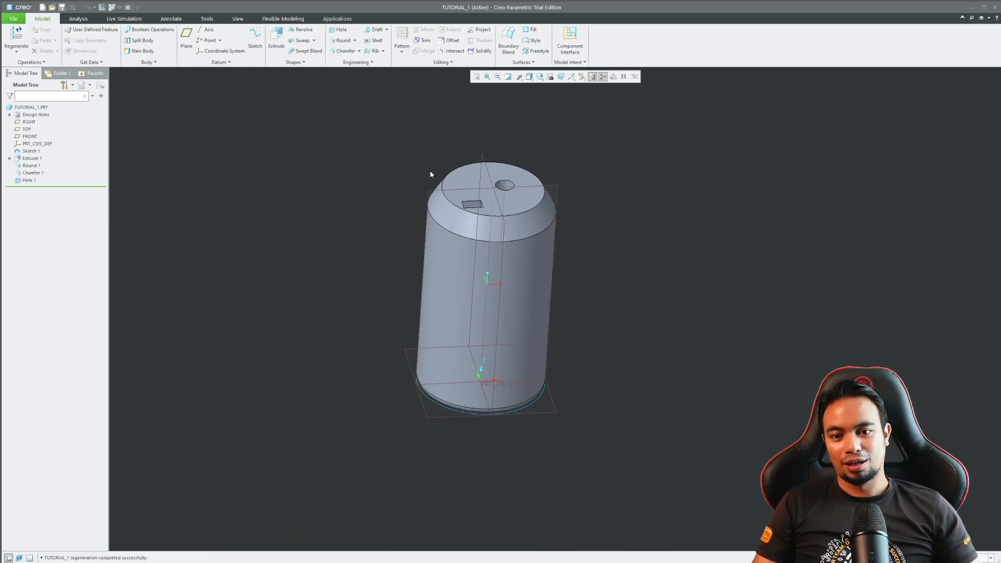
{"action": "scroll", "coordinate": [411, 222], "scroll_direction": "down", "scroll_amount": 3}
{"action": "middle_click_drag", "start_coordinate": [407, 219], "coordinate": [408, 221]}
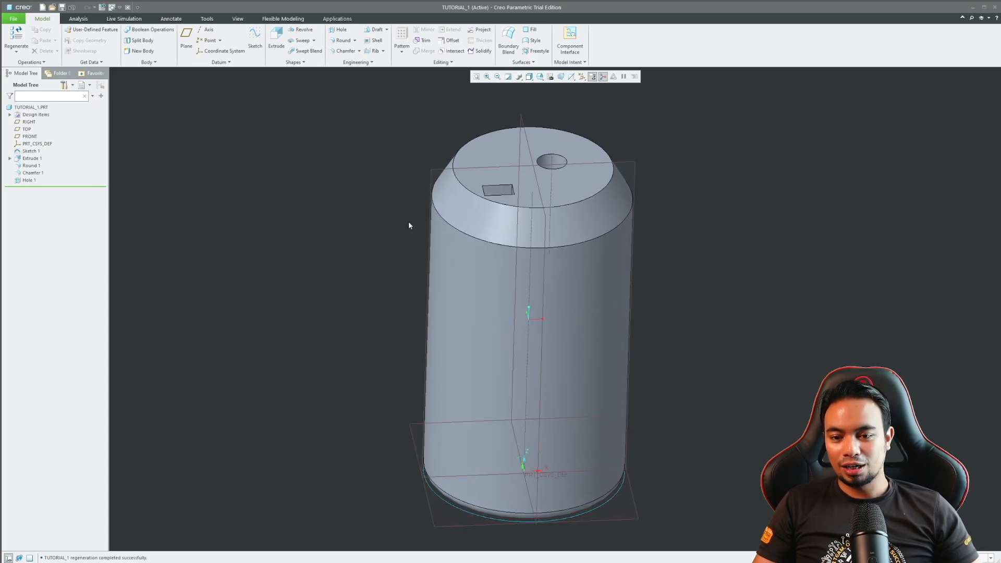